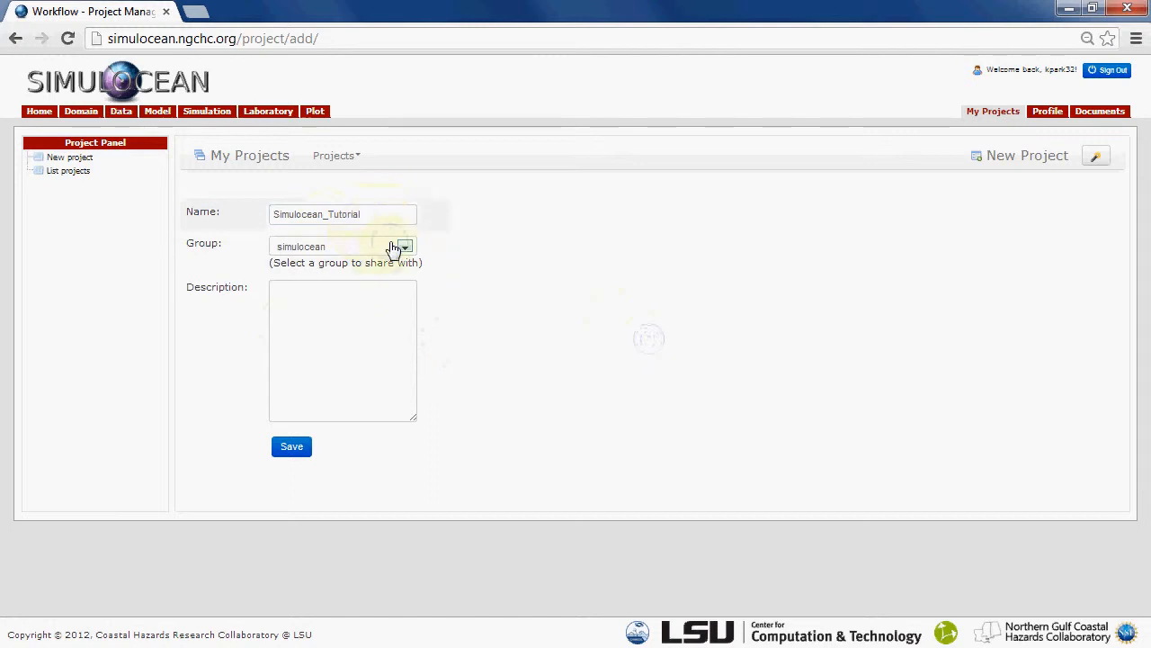
# Keep the simulocean group, enter a description starting "Tutorial to help explain how simulocean", save the new project and open the project list
pyautogui.click(393, 249)
pyautogui.click(393, 248)
pyautogui.click(366, 307)
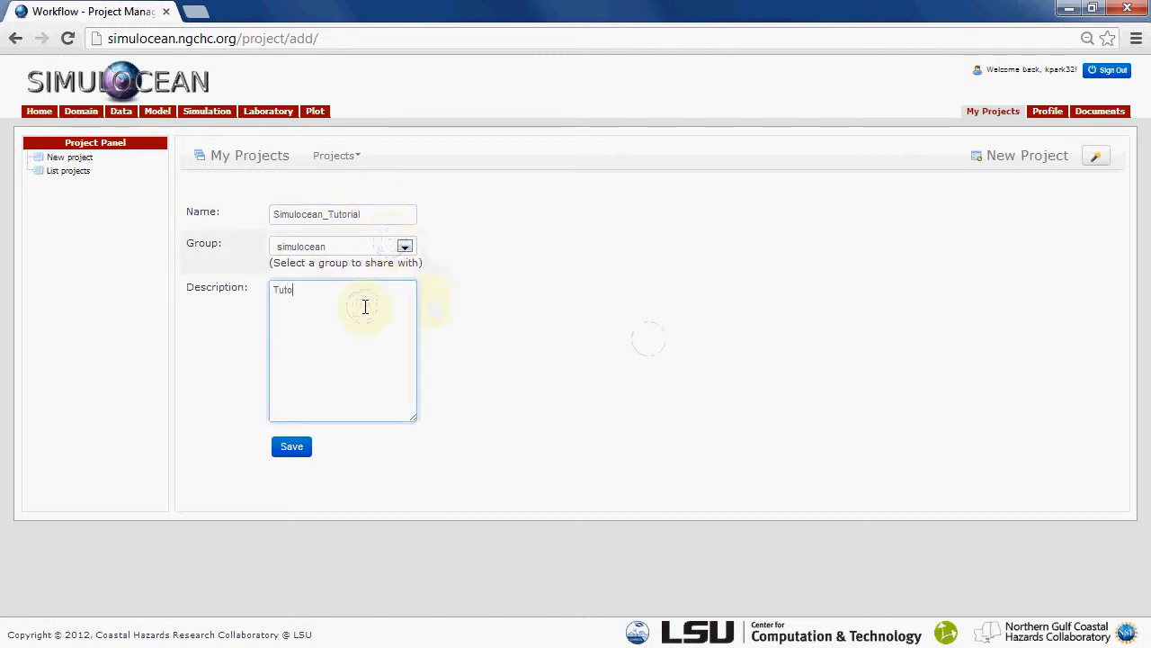
pyautogui.write('Tutorial to help explain how simulocean works')
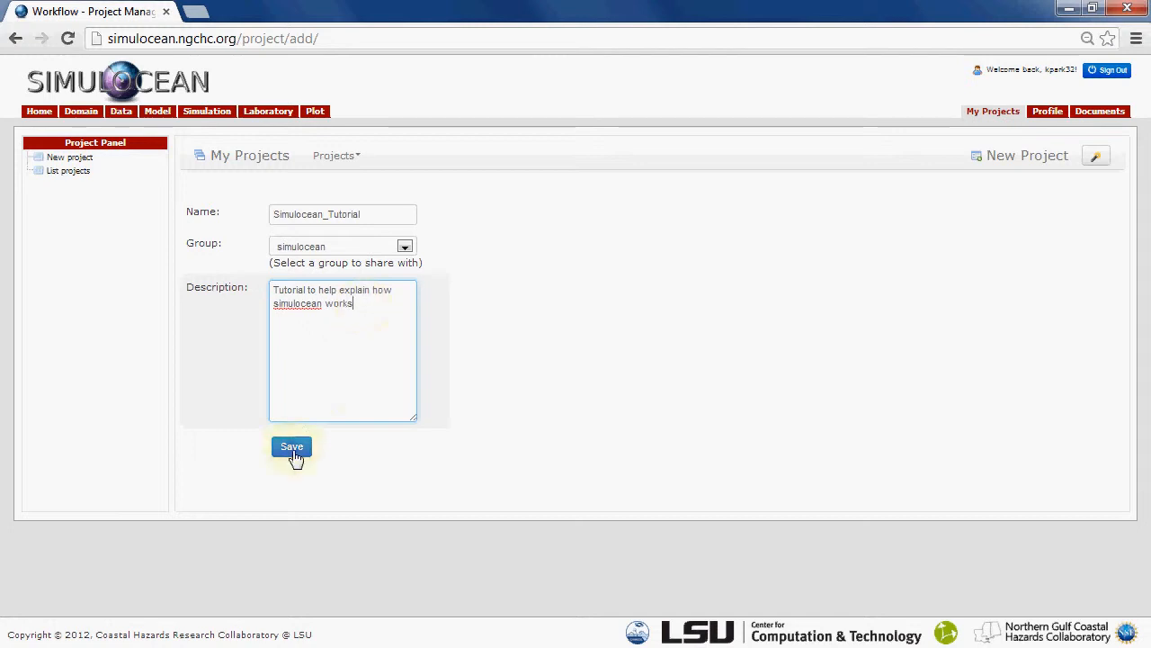
pyautogui.click(292, 453)
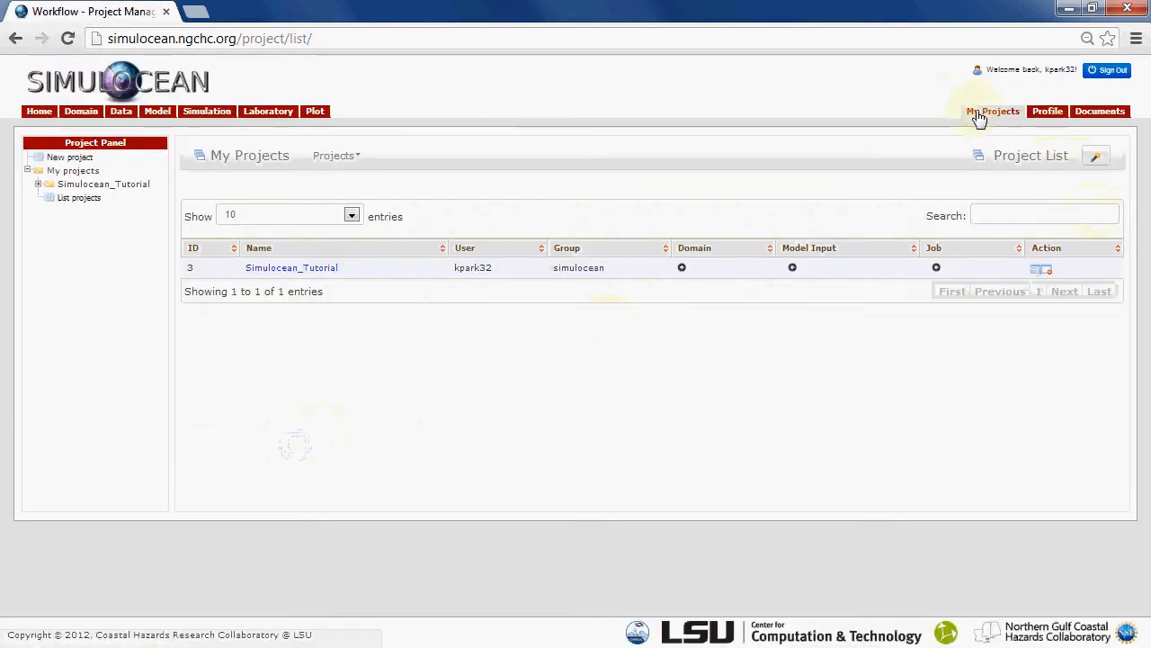
pyautogui.click(980, 120)
pyautogui.click(994, 120)
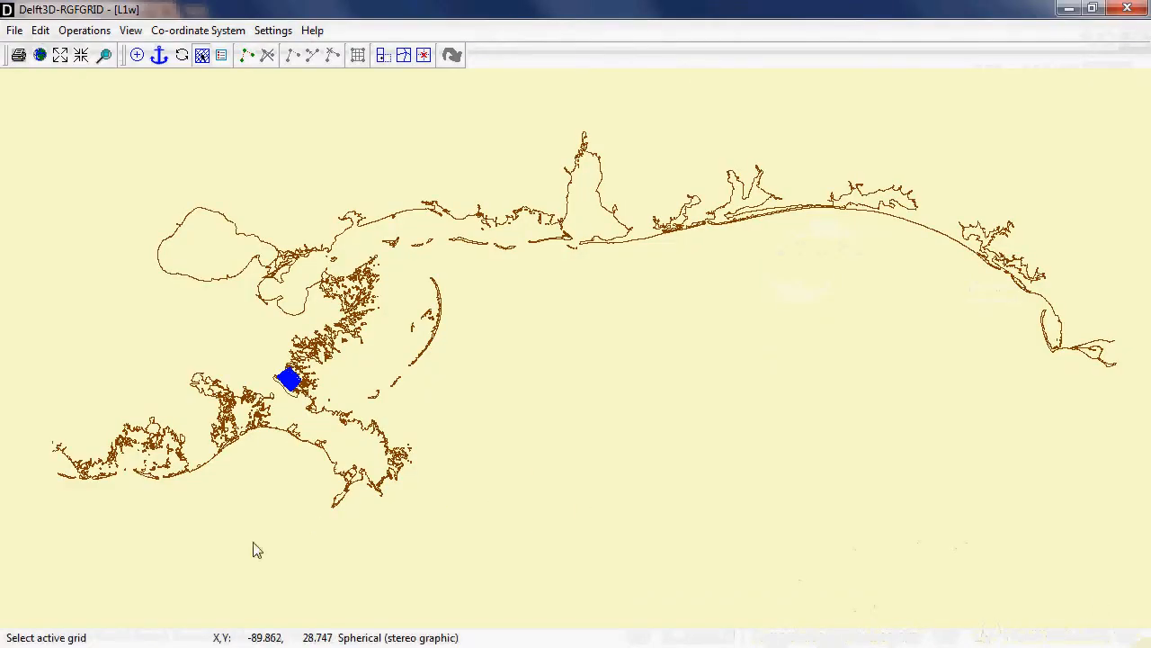
# In Delft3D-RGFGRID, examine where the L1w grid lies along the coastline
pyautogui.scroll(-3, 552, 501)
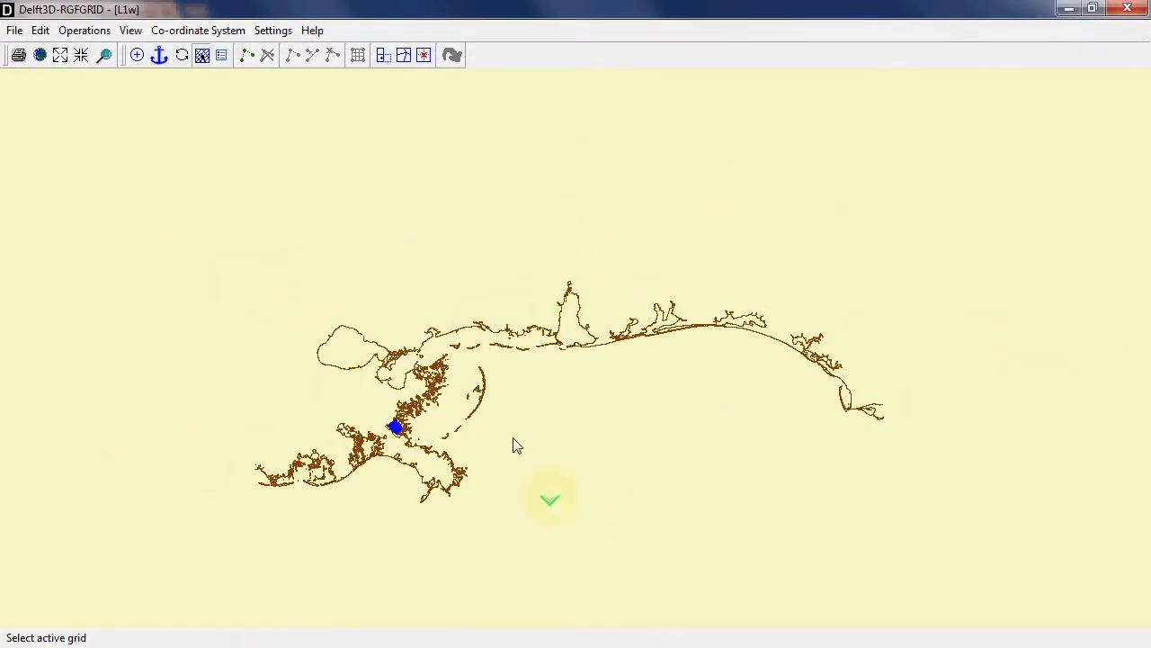
pyautogui.moveTo(504, 563); pyautogui.dragTo(502, 450)
pyautogui.scroll(2, 490, 438)
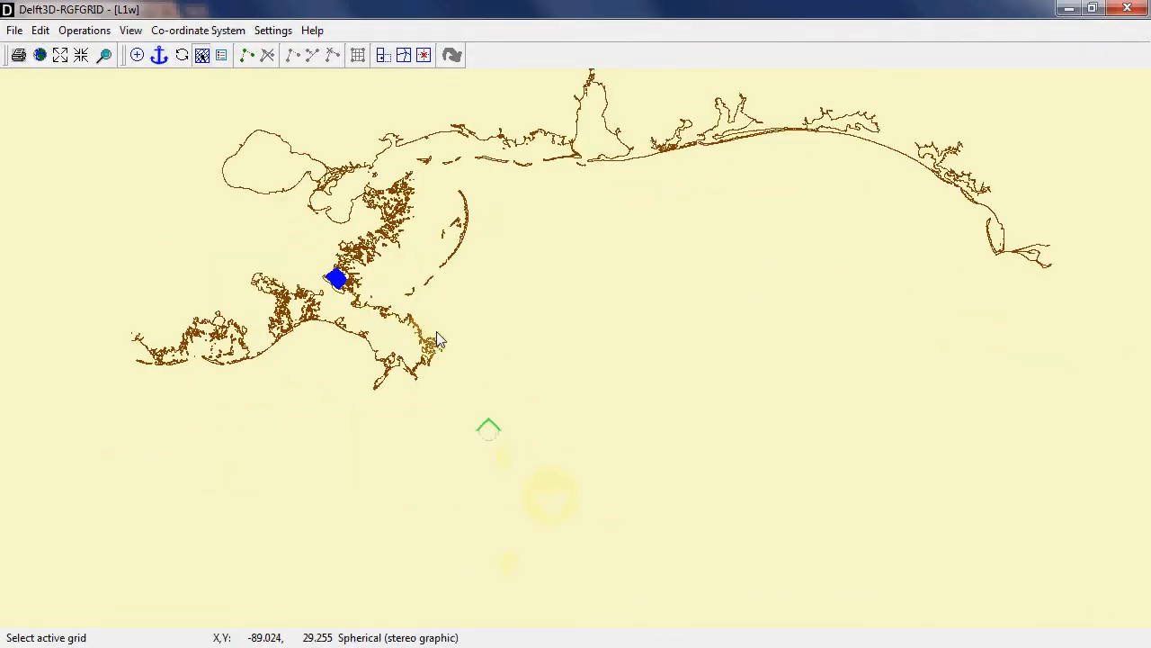
pyautogui.moveTo(438, 340); pyautogui.dragTo(402, 396)
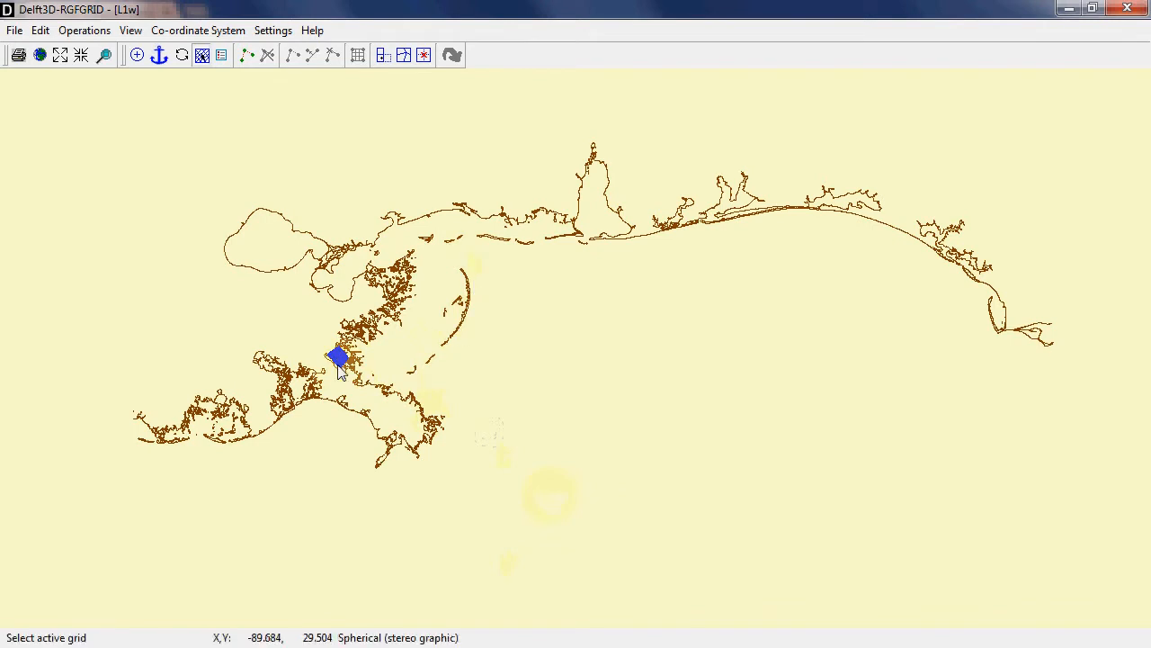
pyautogui.scroll(1, 295, 337)
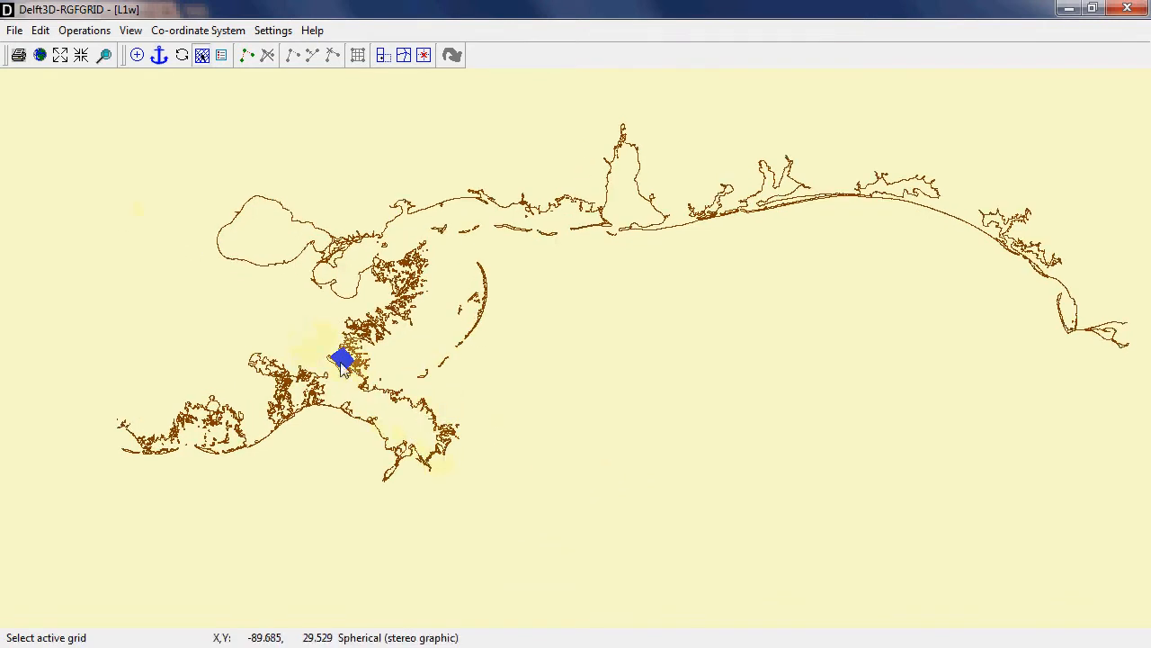
pyautogui.scroll(3, 343, 360)
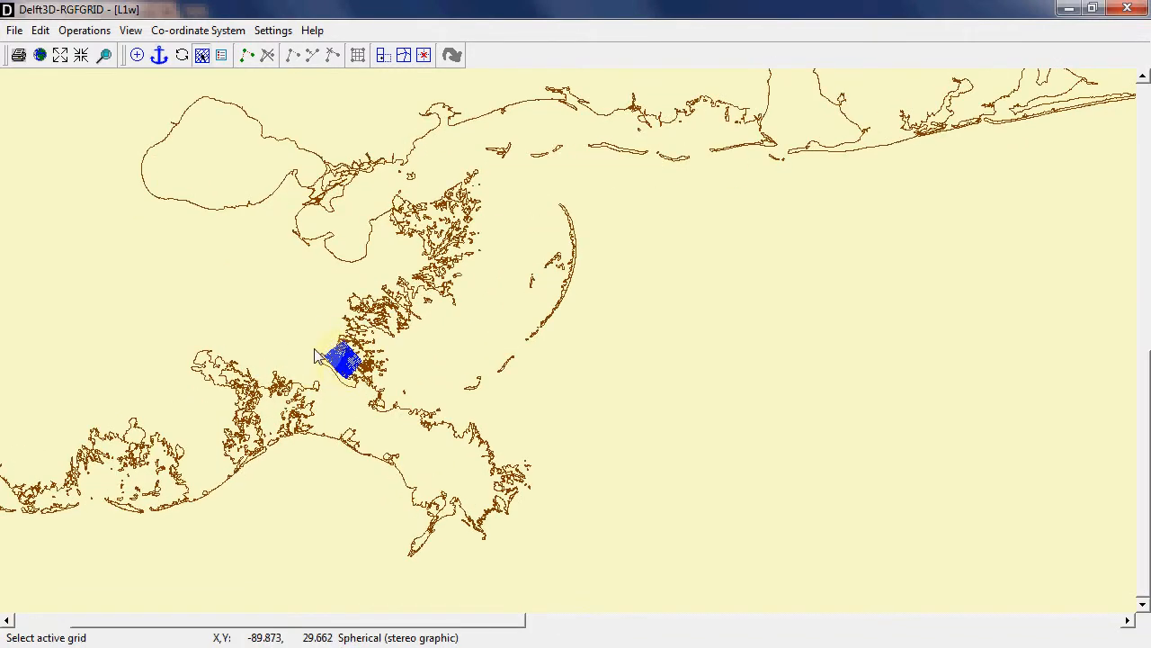
pyautogui.scroll(6, 344, 364)
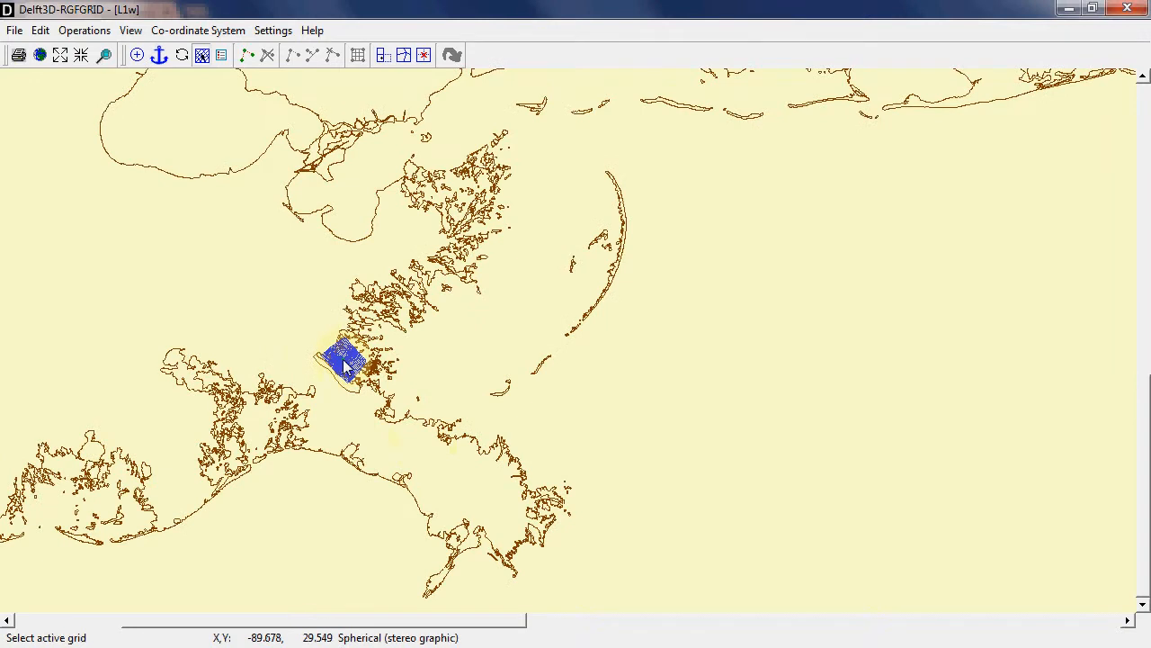
pyautogui.scroll(6, 344, 367)
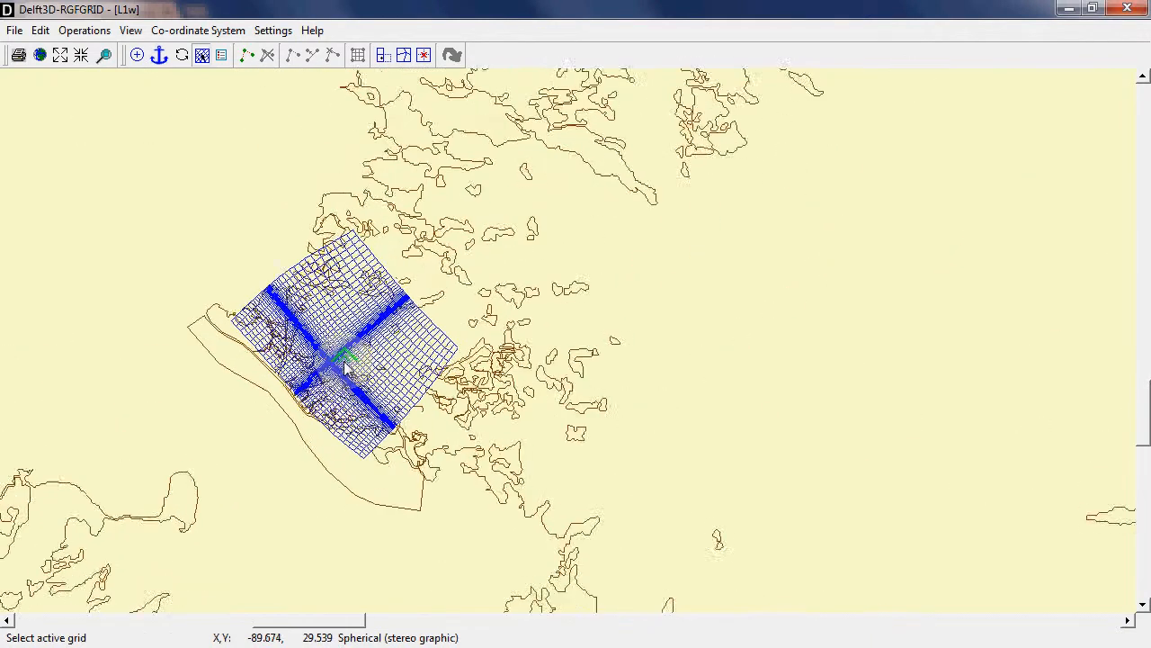
# Examine the refined crossing bands at the centre of the L1w grid up close
pyautogui.moveTo(364, 406); pyautogui.dragTo(360, 379)
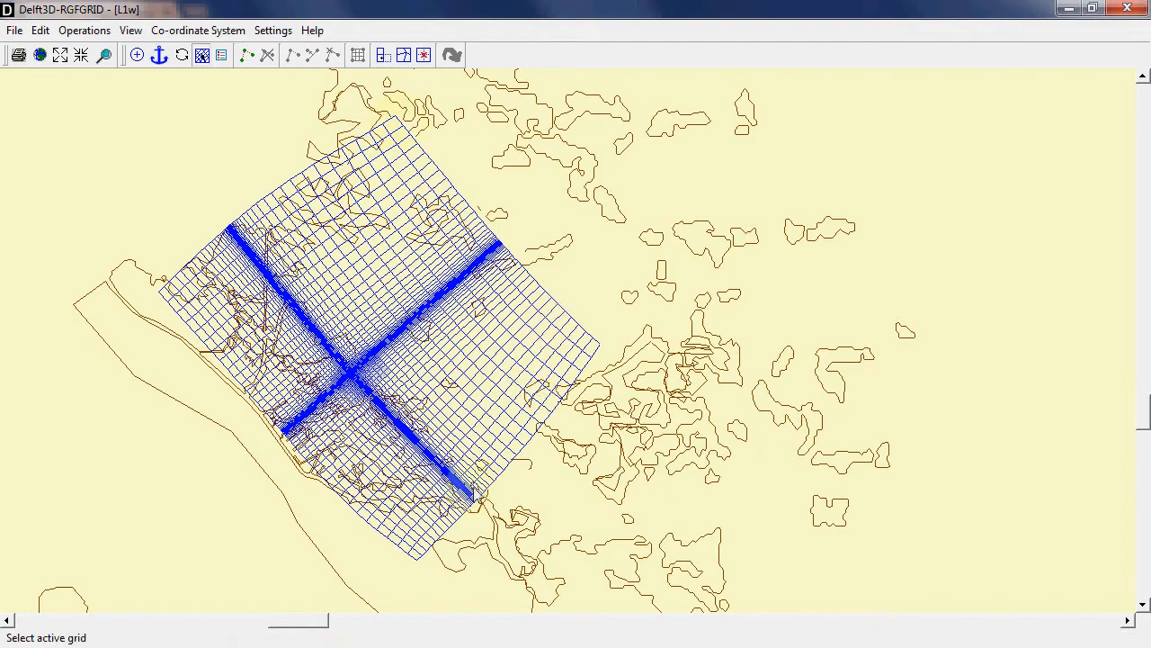
pyautogui.scroll(2, 357, 385)
pyautogui.scroll(5, 357, 384)
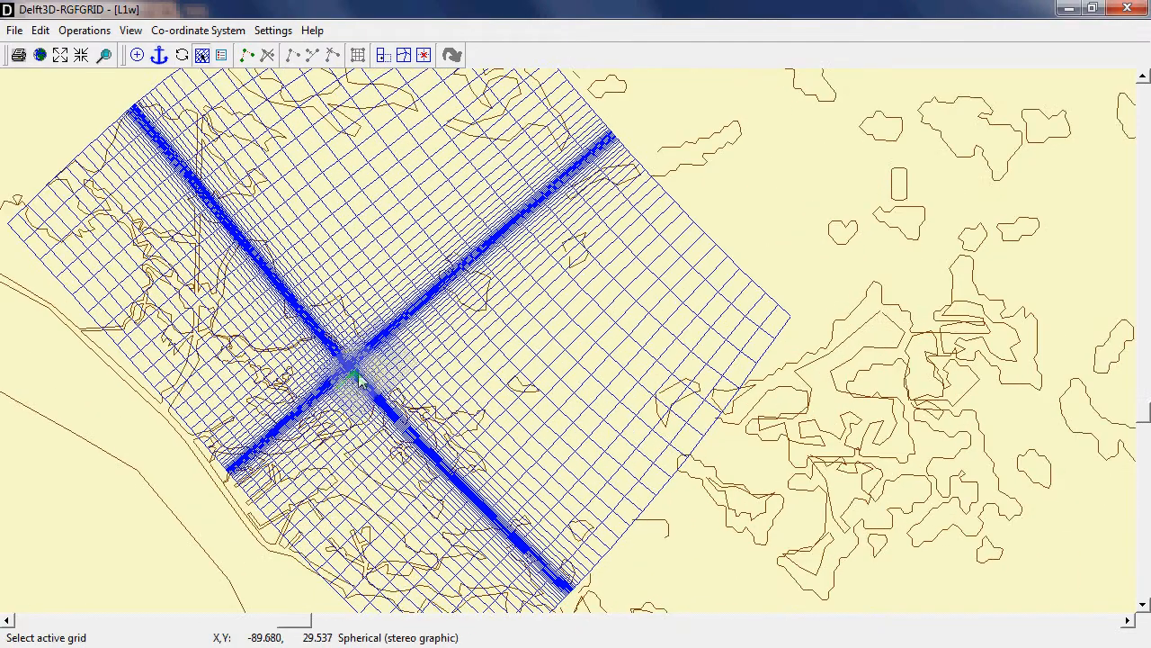
pyautogui.scroll(3, 332, 370)
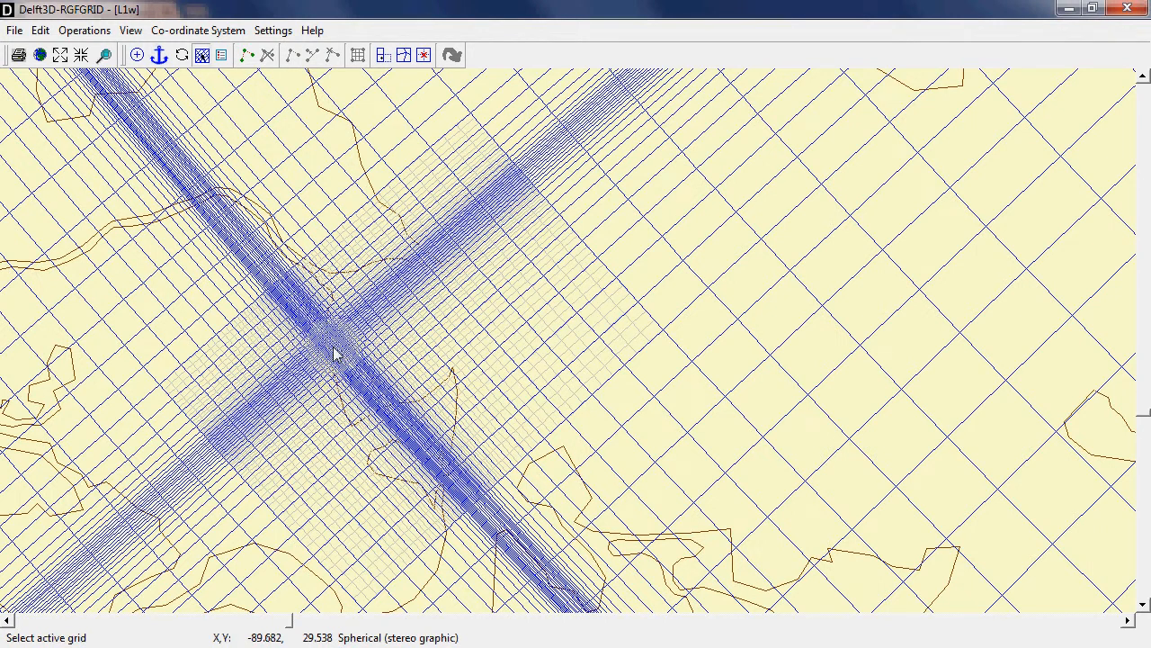
pyautogui.scroll(2, 333, 353)
pyautogui.scroll(1, 340, 344)
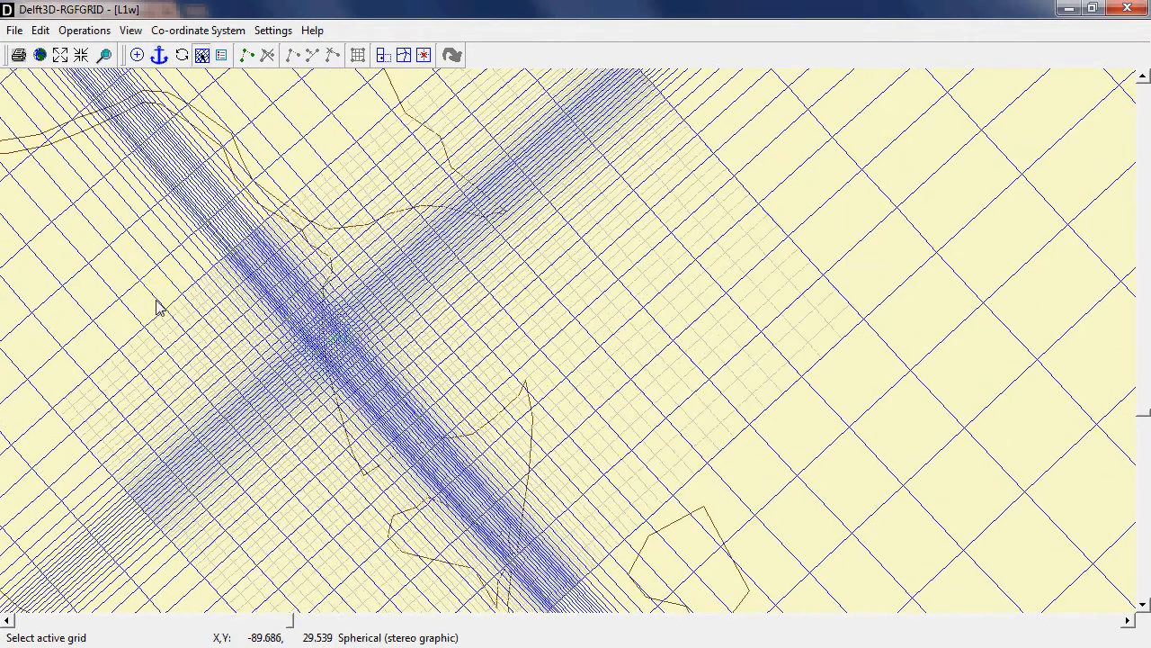
# Make the nested L2w grid active and inspect its densely refined centre
pyautogui.click(184, 324)
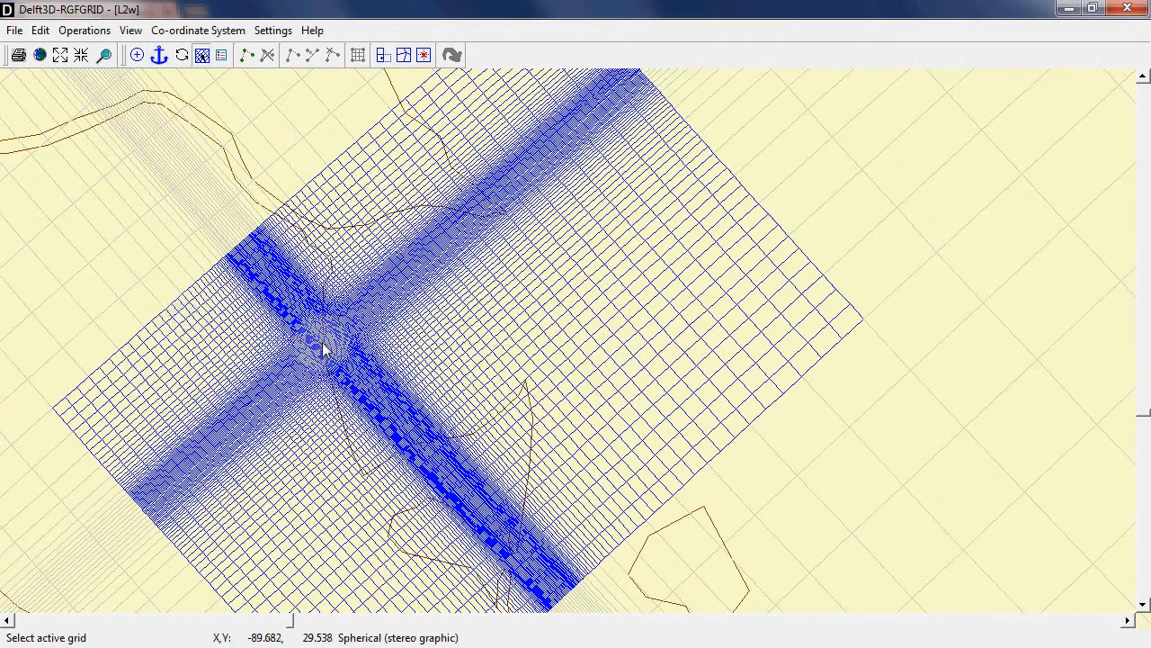
pyautogui.scroll(3, 327, 347)
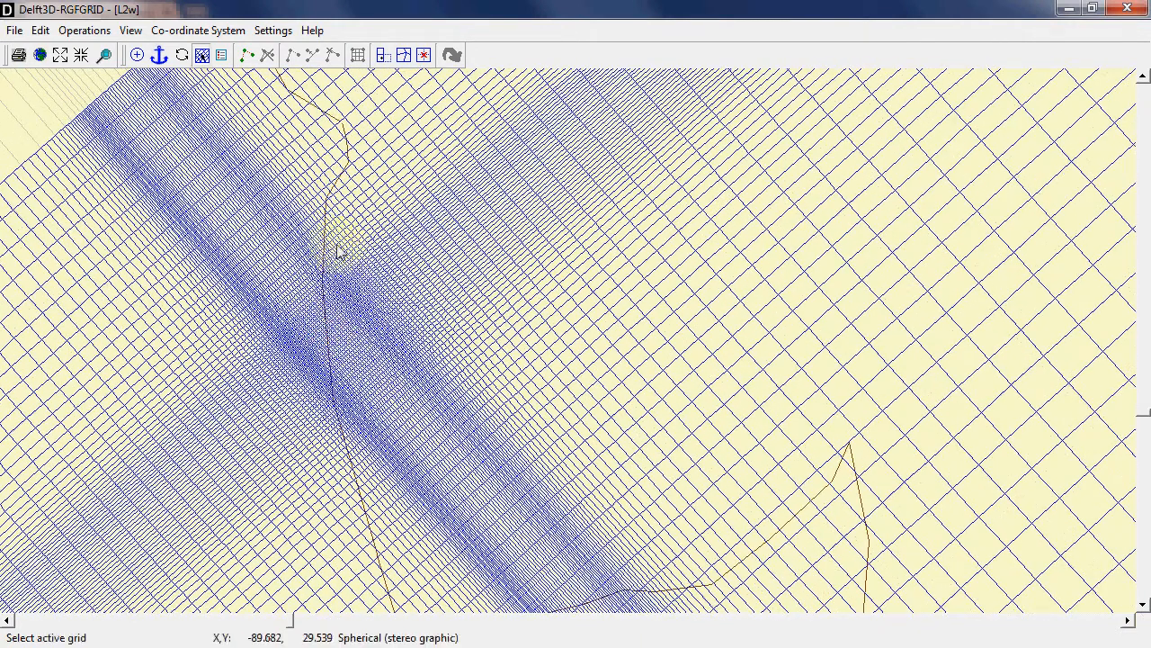
pyautogui.scroll(-4, 349, 365)
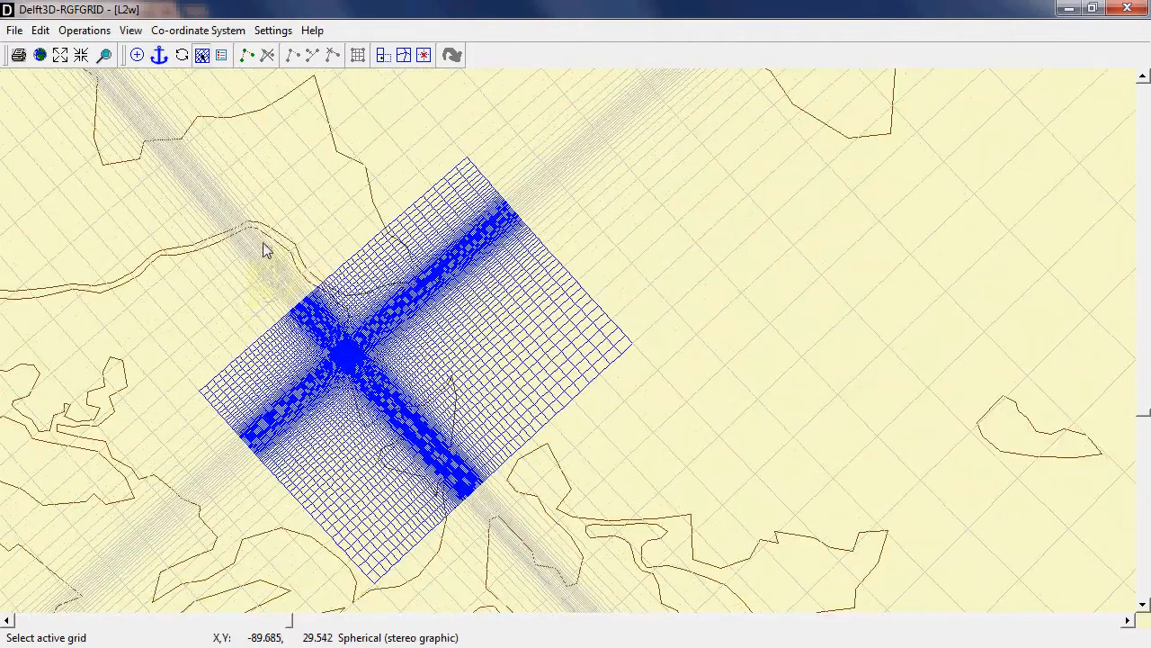
# Make the L1w grid active again and view its full extent against the coastline
pyautogui.click(167, 139)
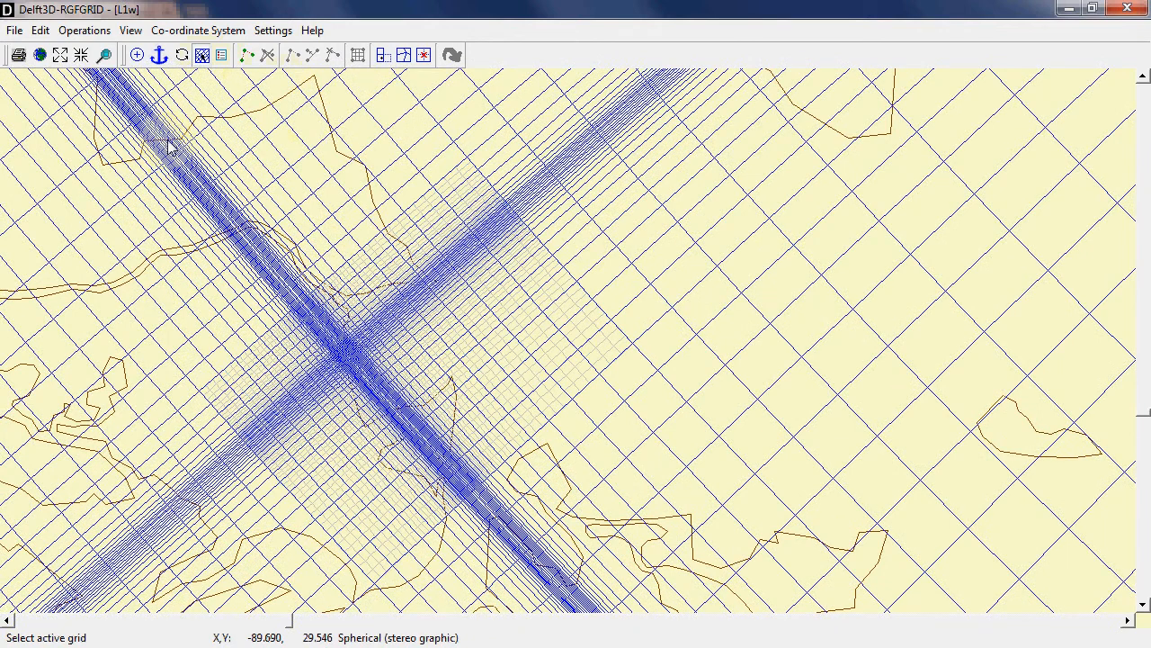
pyautogui.scroll(-4, 306, 273)
pyautogui.scroll(-3, 358, 290)
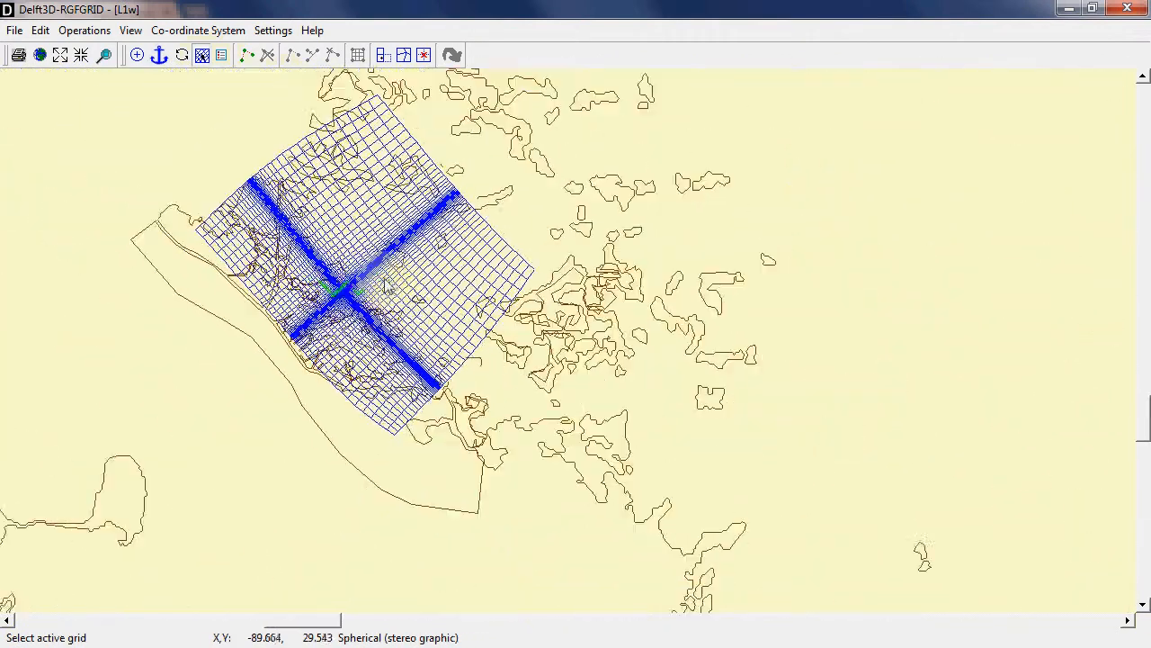
pyautogui.moveTo(385, 279); pyautogui.dragTo(237, 341)
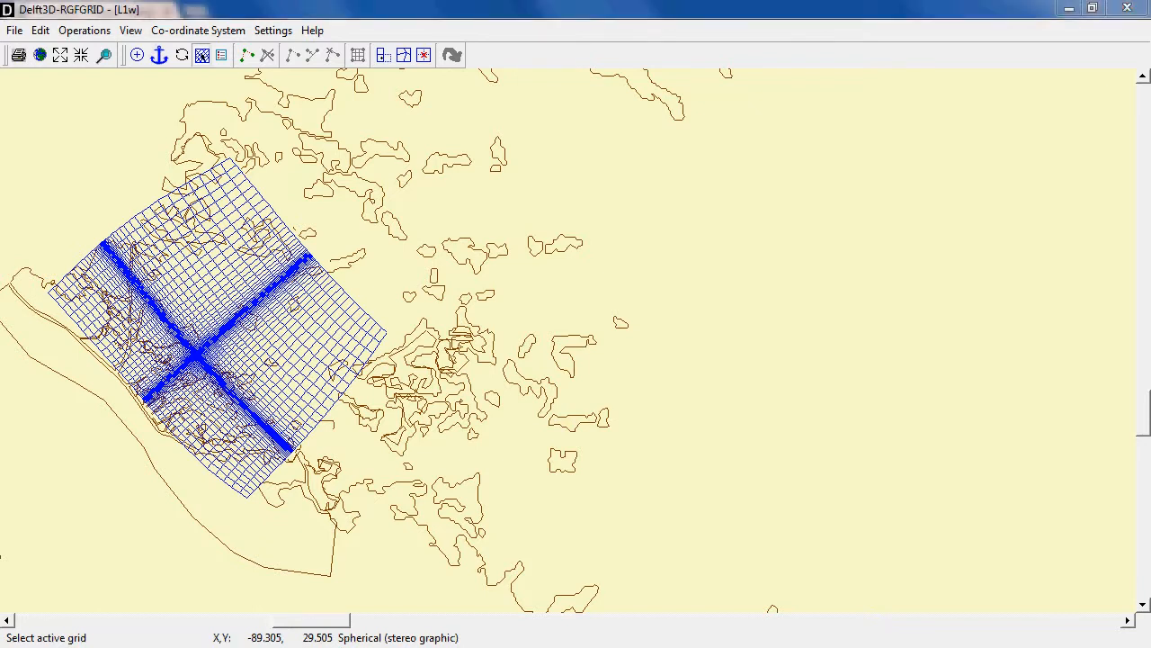
# Switch to the File Explorer windows and go up from L2w_Simulocean_Input to the Simulocean_Tutorial folder
pyautogui.hotkey('alt', 'Tab')
pyautogui.hotkey('alt', 'Tab')
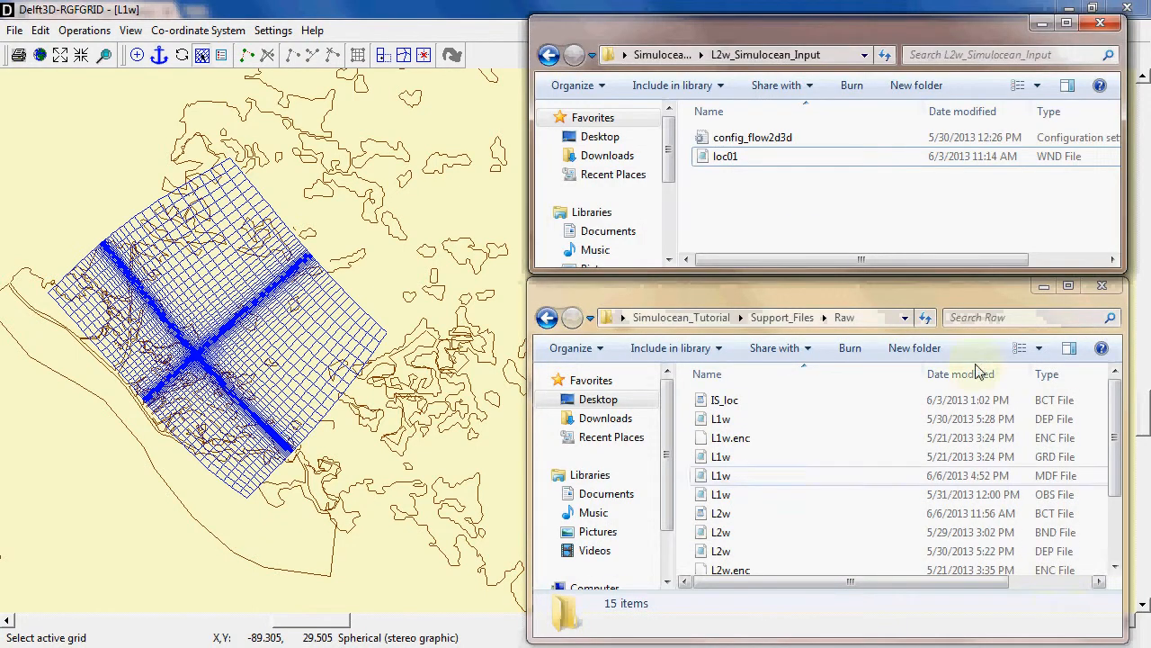
pyautogui.click(662, 54)
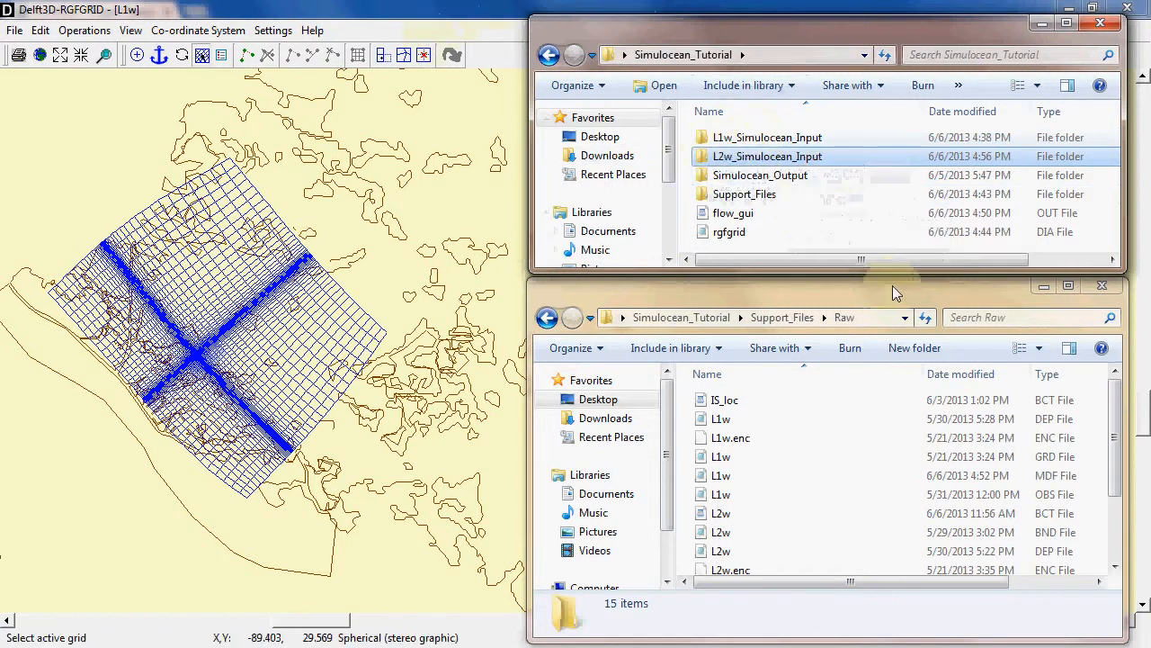
# Move the L1w grid (GRD), enclosure (ENC) and depth (DEP) files from Raw into the L1w_Simulocean_Input folder
pyautogui.moveTo(1115, 414)
pyautogui.mouseDown()
pyautogui.moveTo(1116, 469)
pyautogui.moveTo(1116, 405)
pyautogui.mouseUp()
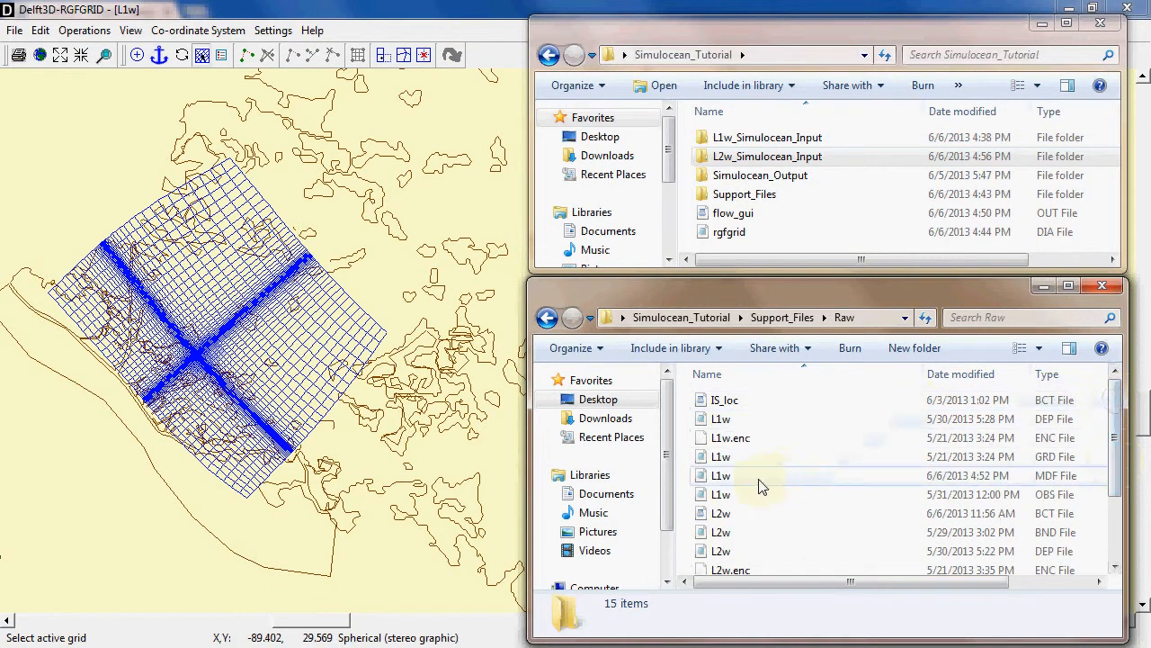
pyautogui.click(734, 458)
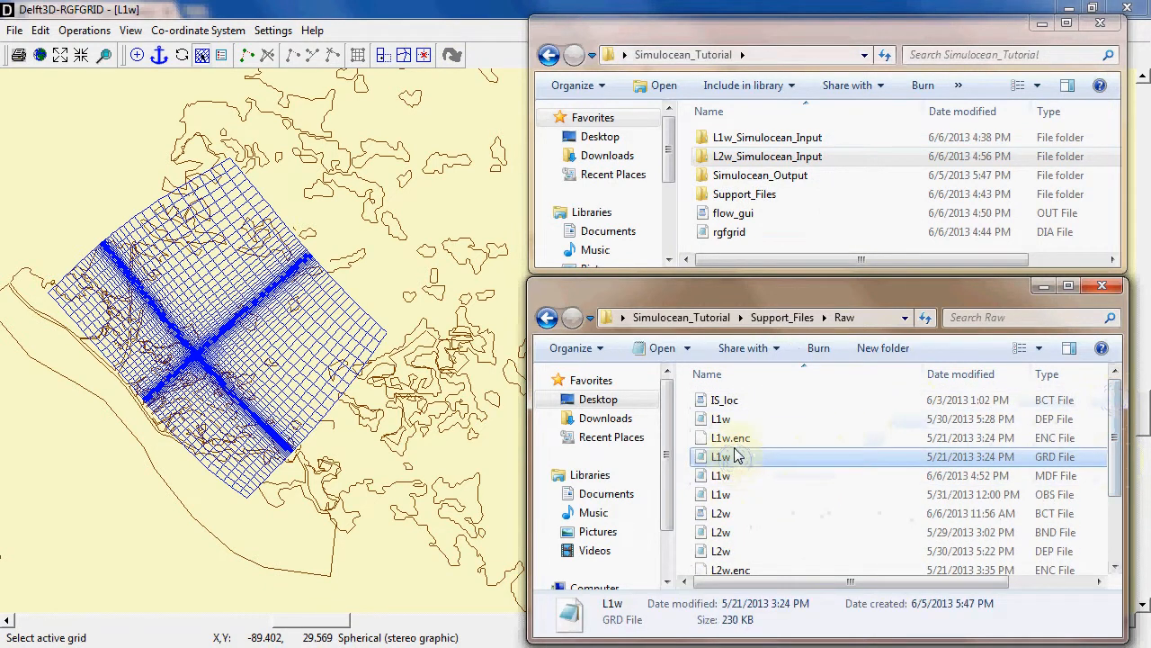
pyautogui.keyDown('ctrl'); pyautogui.click(734, 437); pyautogui.keyUp('ctrl')
pyautogui.keyDown('ctrl'); pyautogui.click(730, 419); pyautogui.keyUp('ctrl')
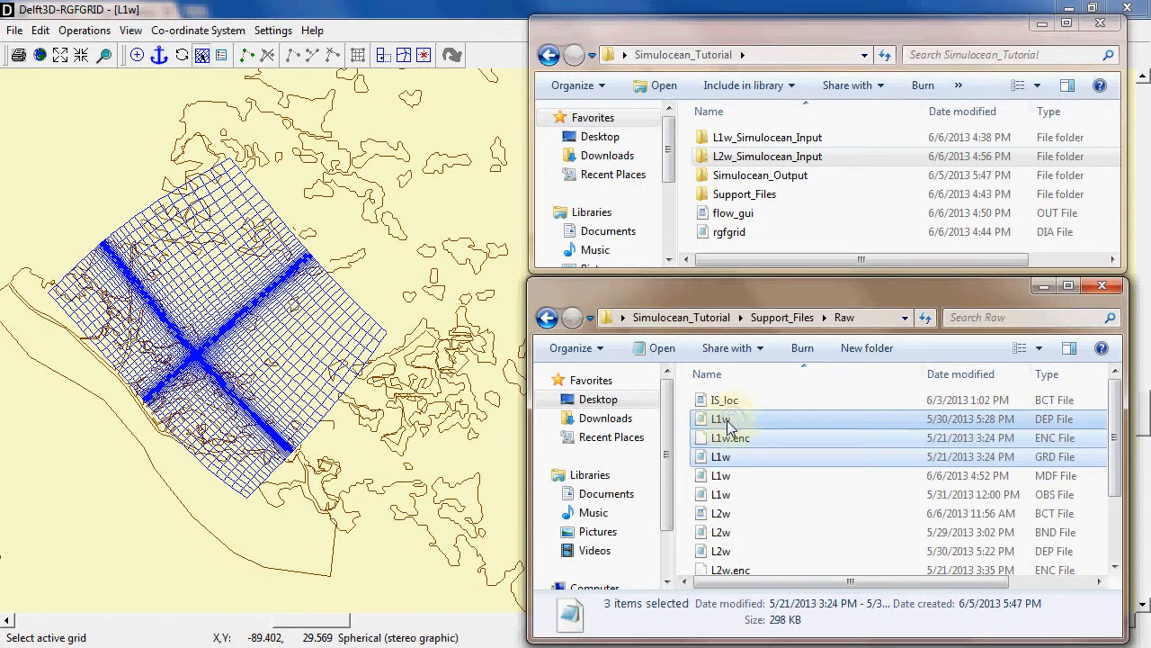
pyautogui.moveTo(730, 419); pyautogui.dragTo(733, 137)
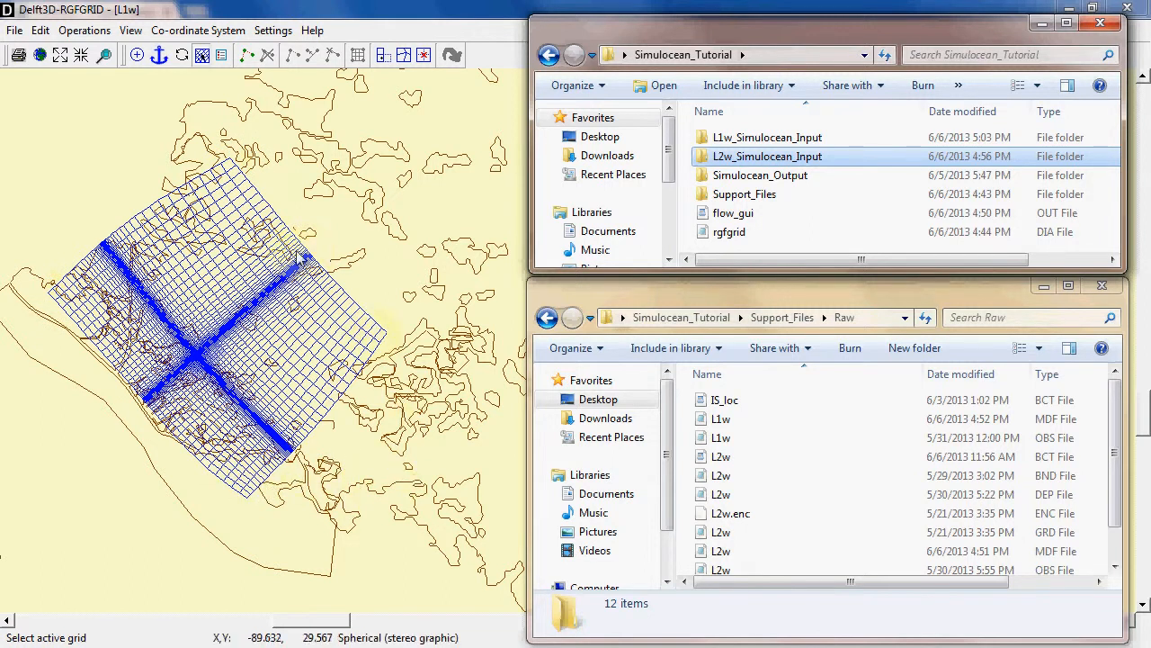
# Move the IS_loc BCT file and the loc01 BND and WND files from Raw into the L1w_Simulocean_Input folder
pyautogui.click(801, 399)
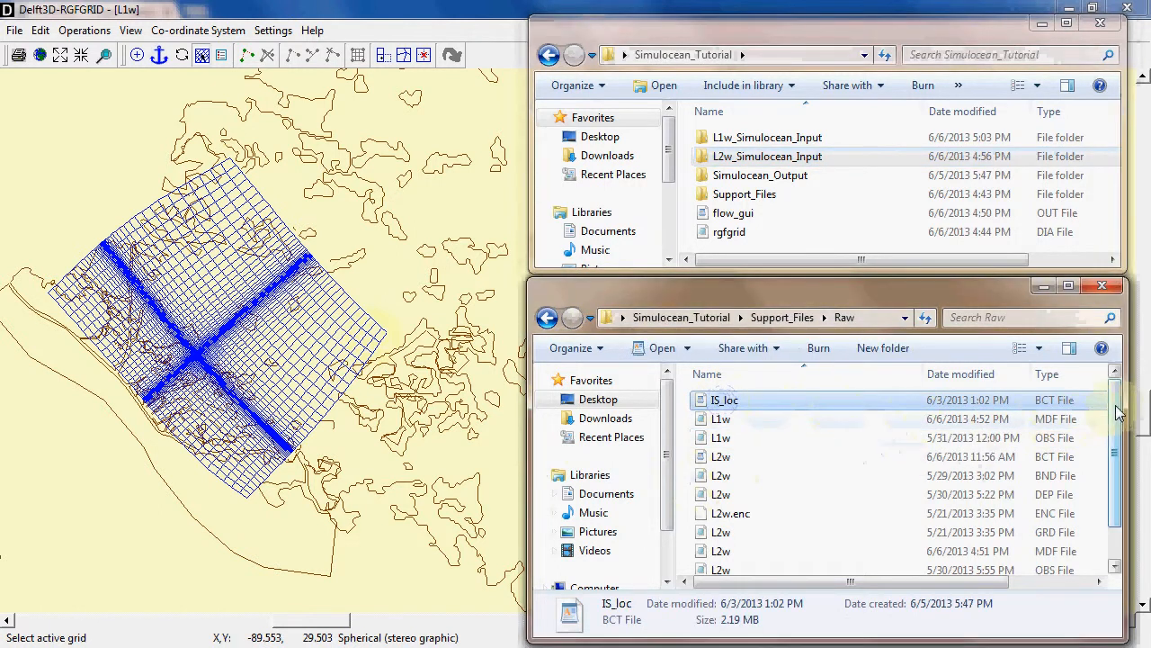
pyautogui.scroll(-1, 809, 468)
pyautogui.keyDown('ctrl'); pyautogui.click(716, 545); pyautogui.keyUp('ctrl')
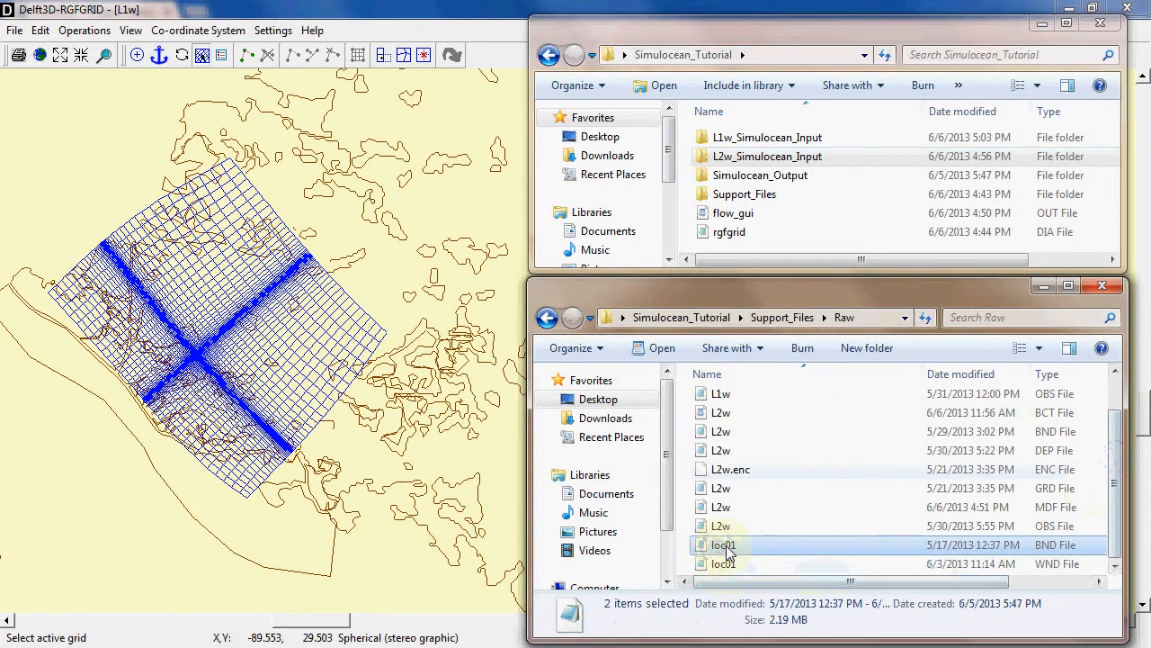
pyautogui.moveTo(716, 544); pyautogui.dragTo(746, 156)
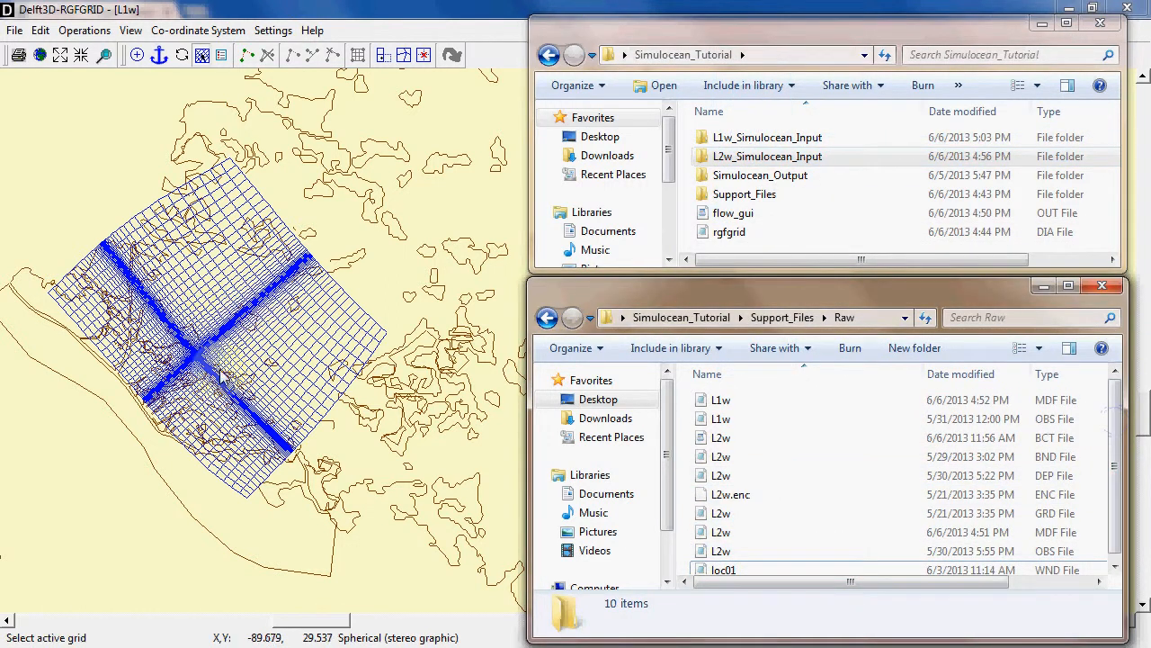
pyautogui.scroll(-1, 1115, 436)
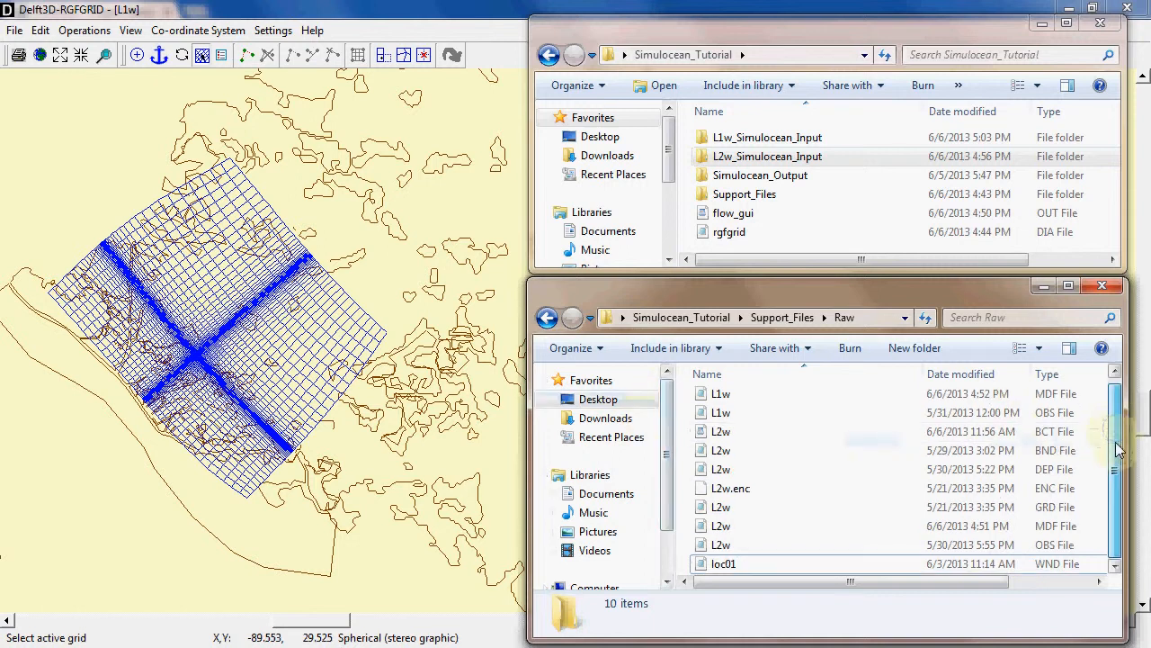
pyautogui.moveTo(724, 563); pyautogui.dragTo(773, 136)
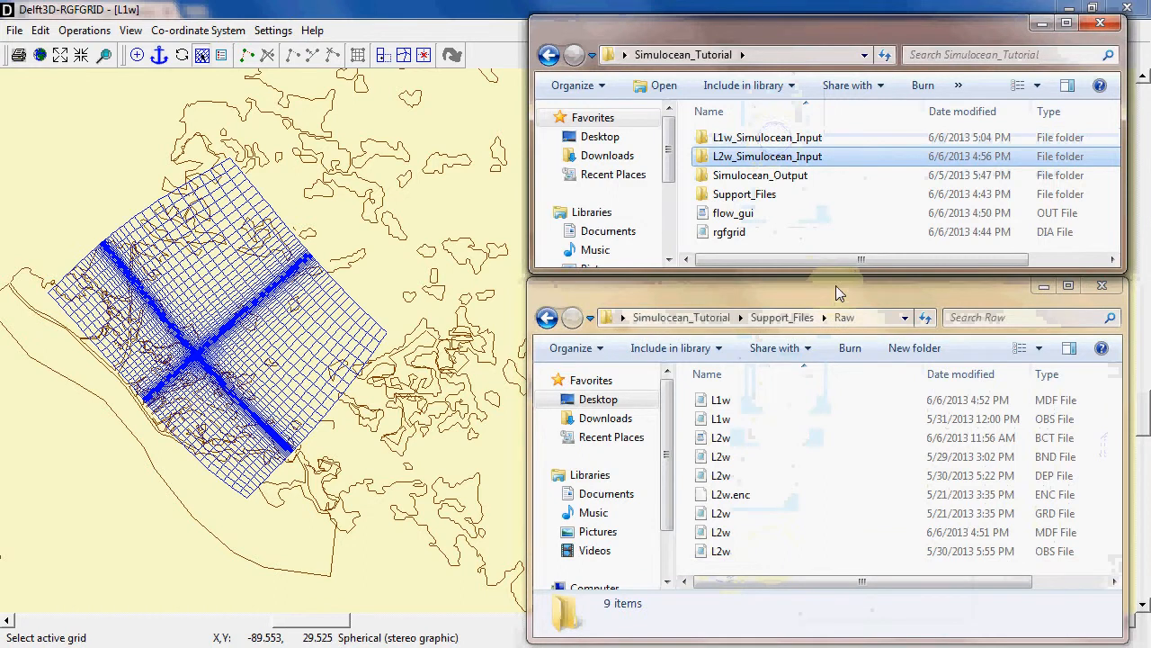
# Check the contents of the L1w_Simulocean_Input folder, and return to the Simulocean_Tutorial folder
pyautogui.doubleClick(773, 137)
pyautogui.scroll(-1, 778, 175)
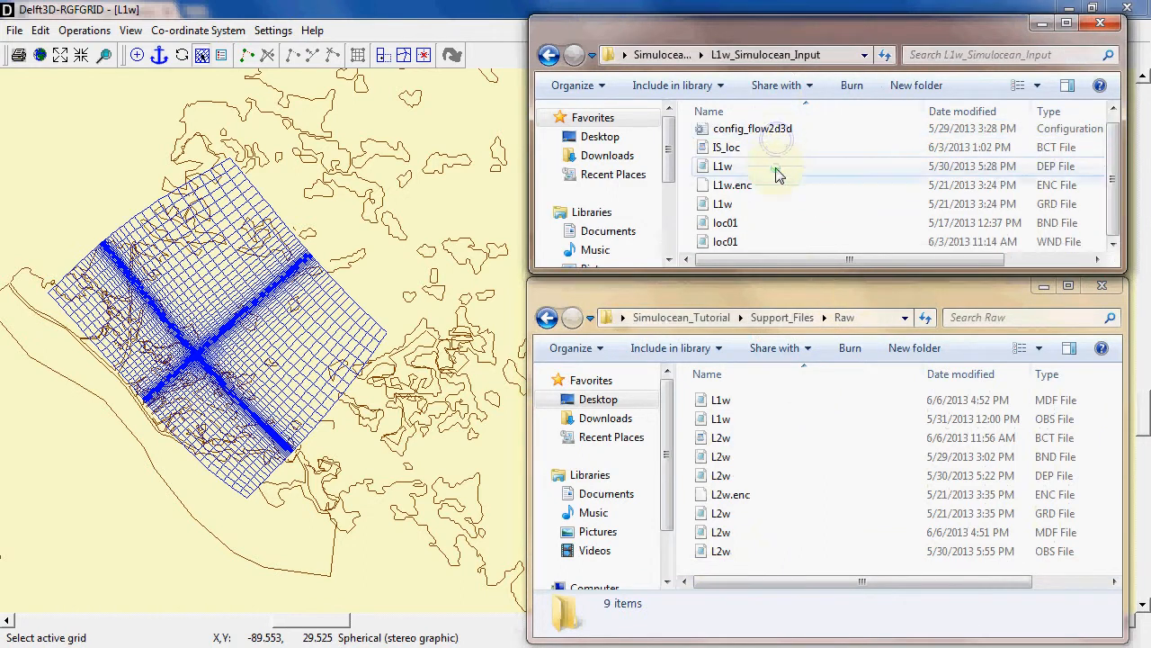
pyautogui.scroll(1, 779, 175)
pyautogui.press('BackSpace')
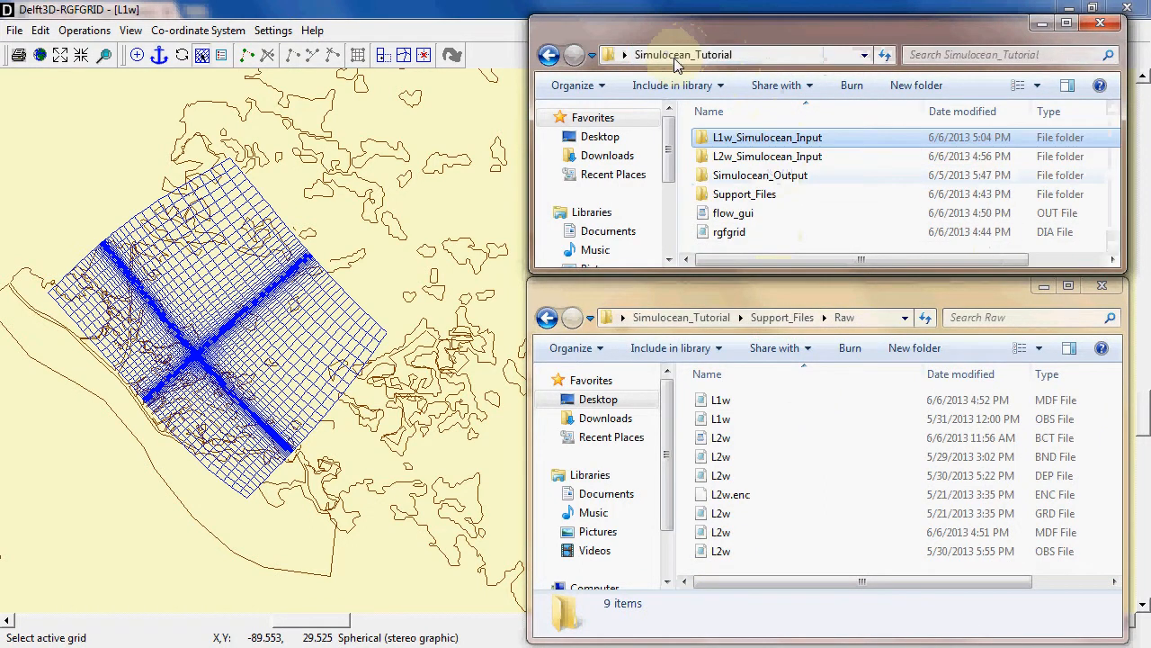
# Move the L1w OBS and MDF files from Raw into the L1w_Simulocean_Input folder
pyautogui.click(729, 403)
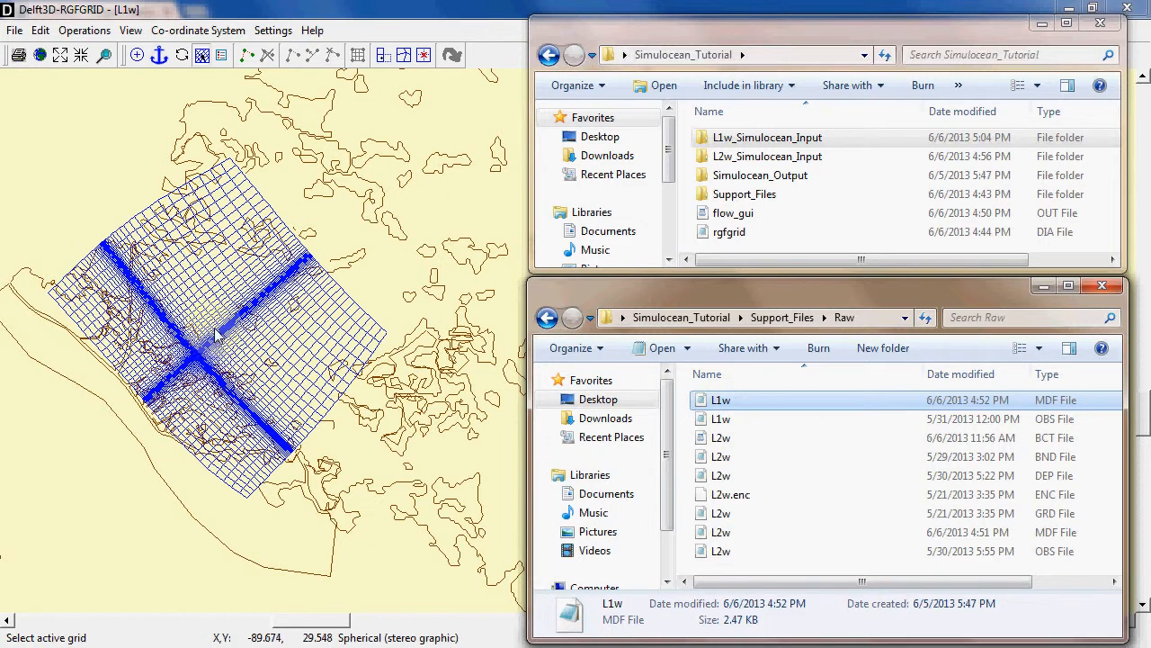
pyautogui.click(733, 419)
pyautogui.moveTo(733, 416); pyautogui.dragTo(767, 136)
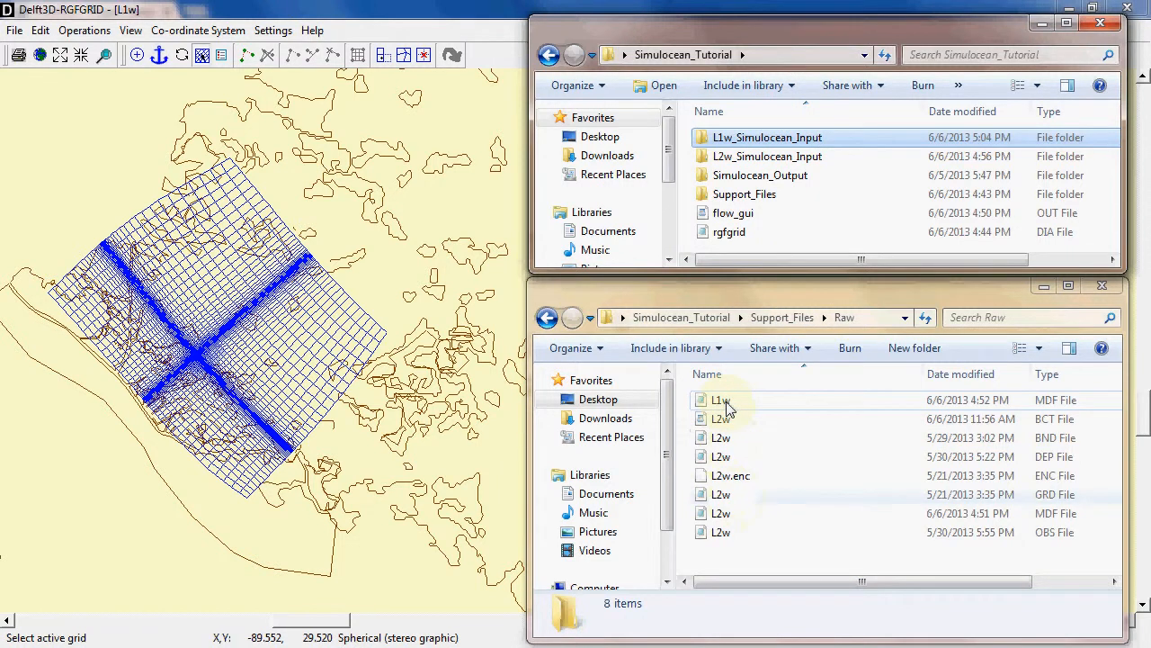
pyautogui.moveTo(729, 407); pyautogui.dragTo(761, 137)
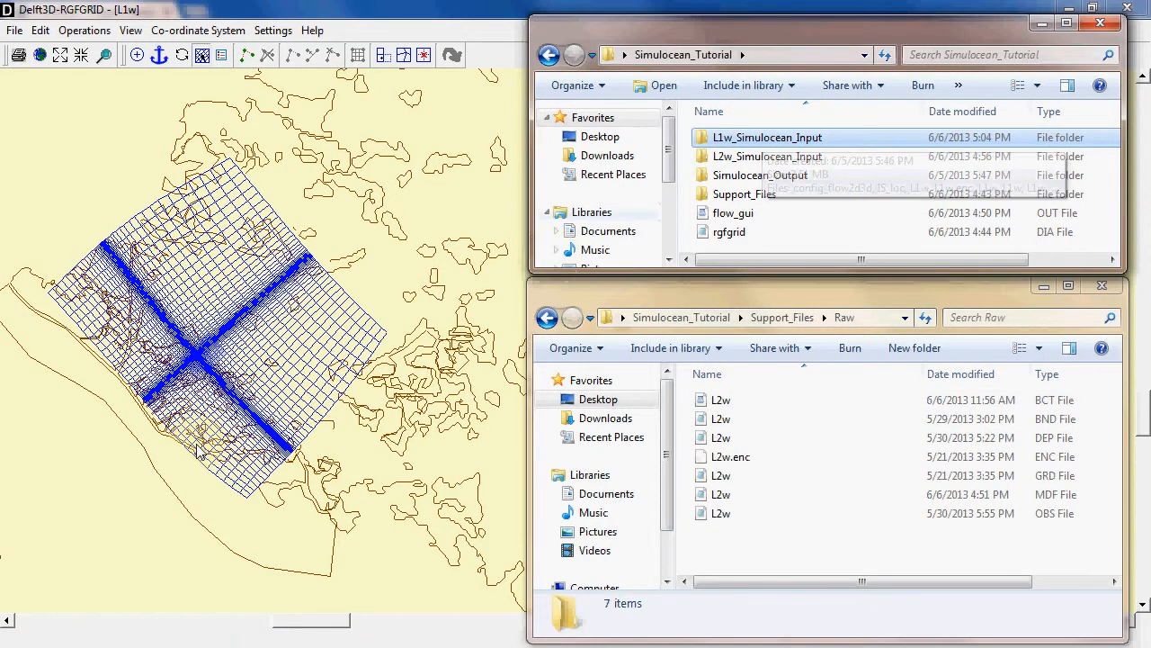
# Switch to RGFGRID and examine the nested L2w grid area where the fine bands of the L1w grid cross
pyautogui.click(184, 369)
pyautogui.scroll(5, 192, 359)
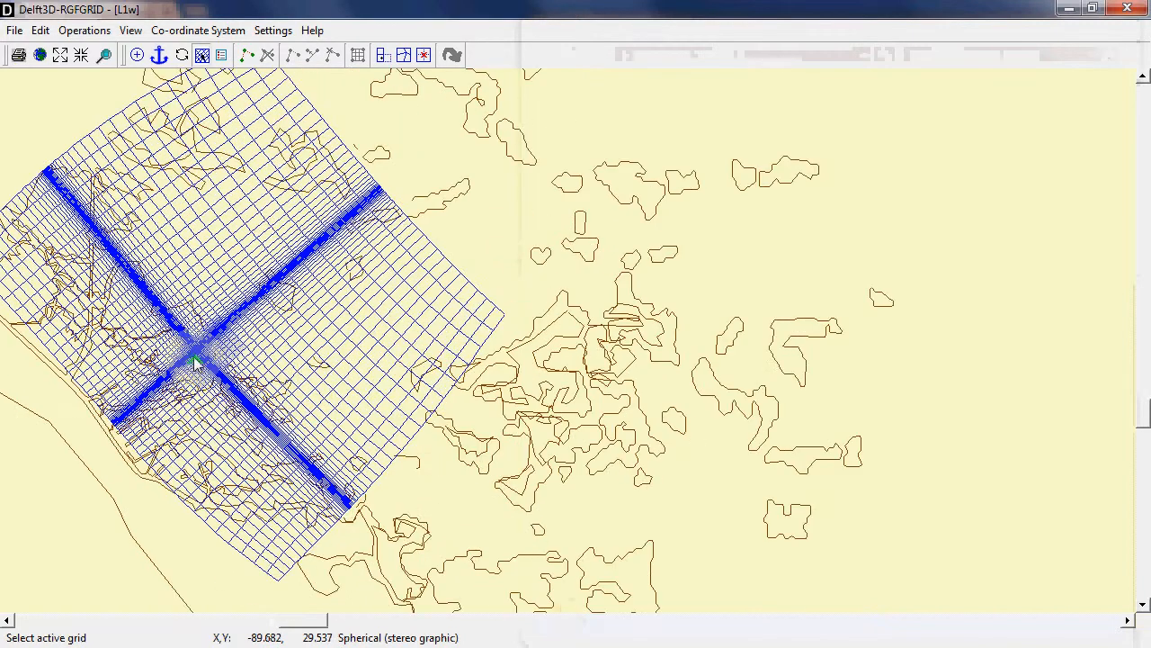
pyautogui.scroll(1, 219, 362)
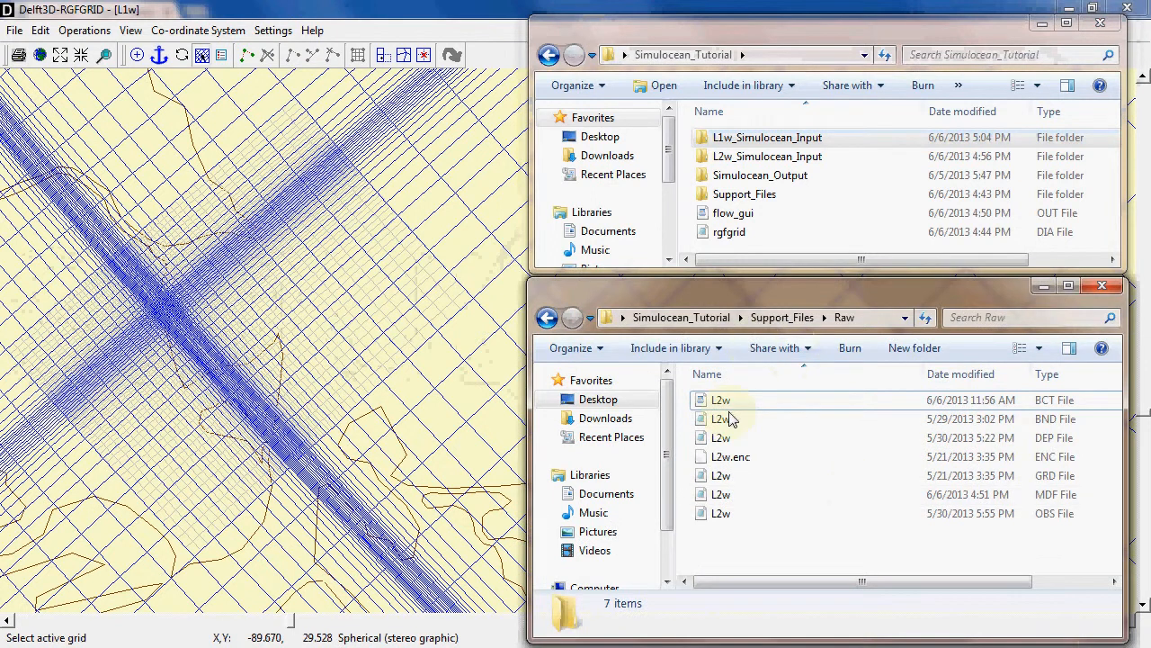
# Move the L2w depth (DEP), enclosure (ENC) and grid (GRD) files from Raw into the L2w_Simulocean_Input folder
pyautogui.click(732, 439)
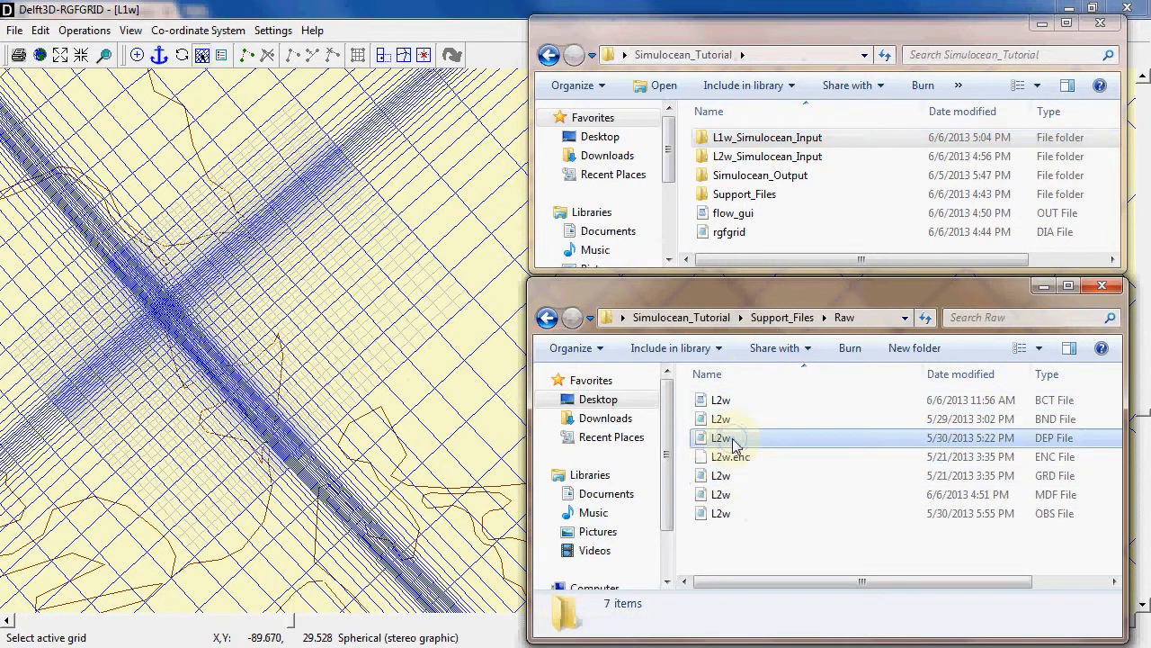
pyautogui.keyDown('ctrl'); pyautogui.click(730, 459); pyautogui.keyUp('ctrl')
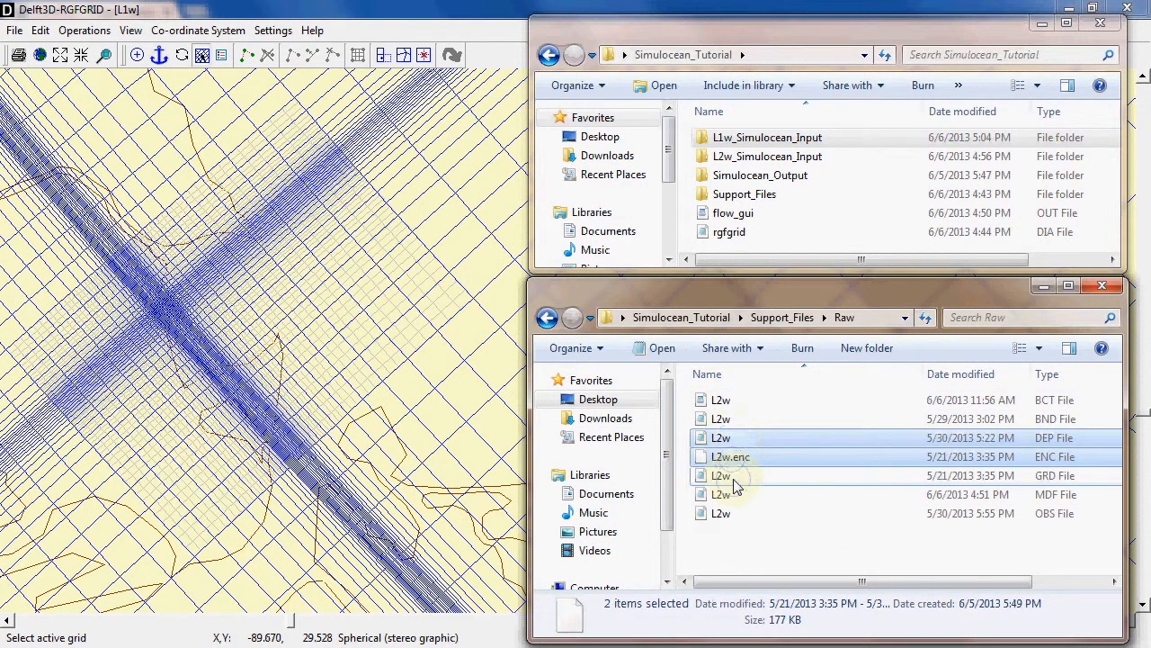
pyautogui.keyDown('ctrl'); pyautogui.click(725, 476); pyautogui.keyUp('ctrl')
pyautogui.moveTo(725, 475); pyautogui.dragTo(762, 141)
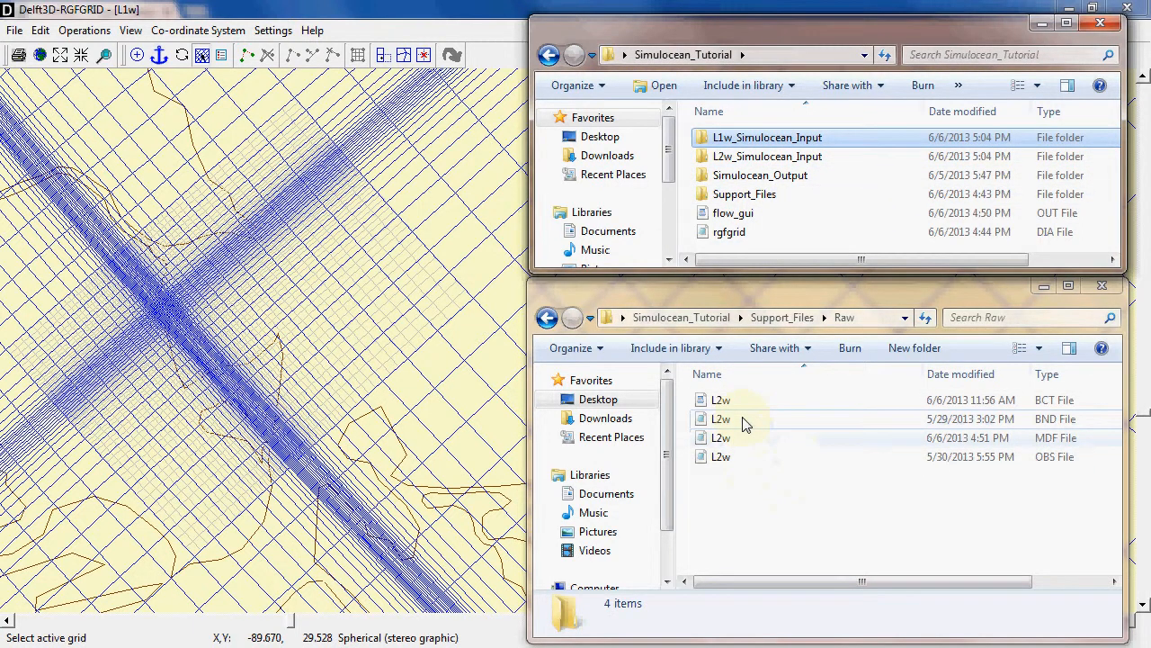
# Delete the L2w BCT file from the Raw folder
pyautogui.click(720, 409)
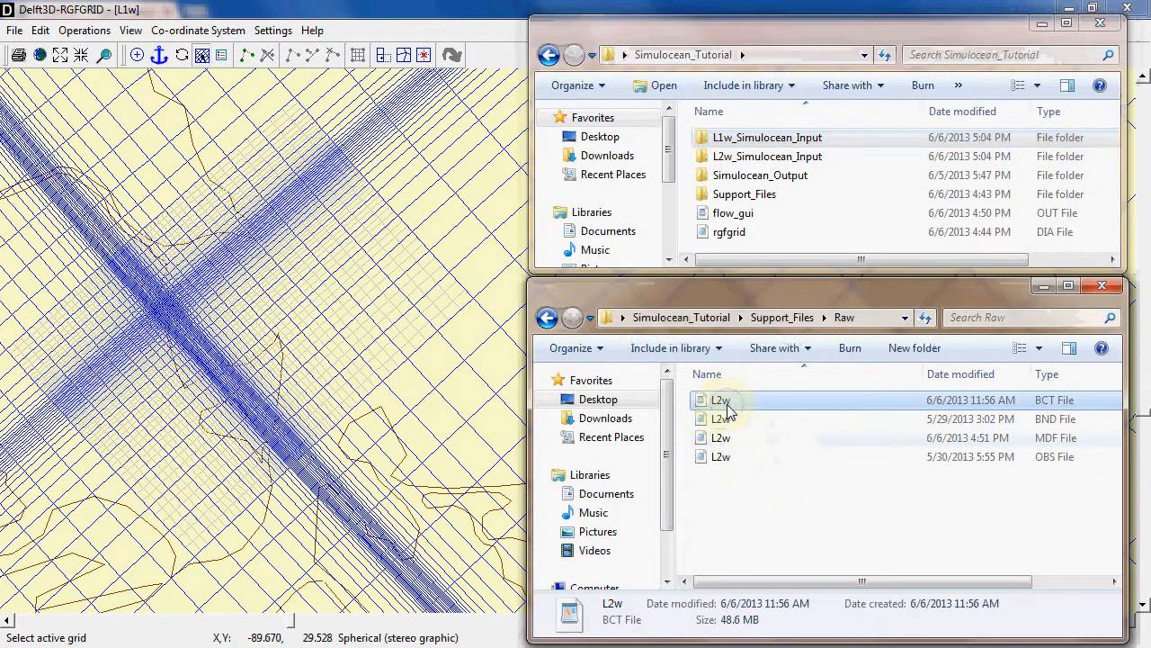
pyautogui.press('Delete')
pyautogui.press('Return')
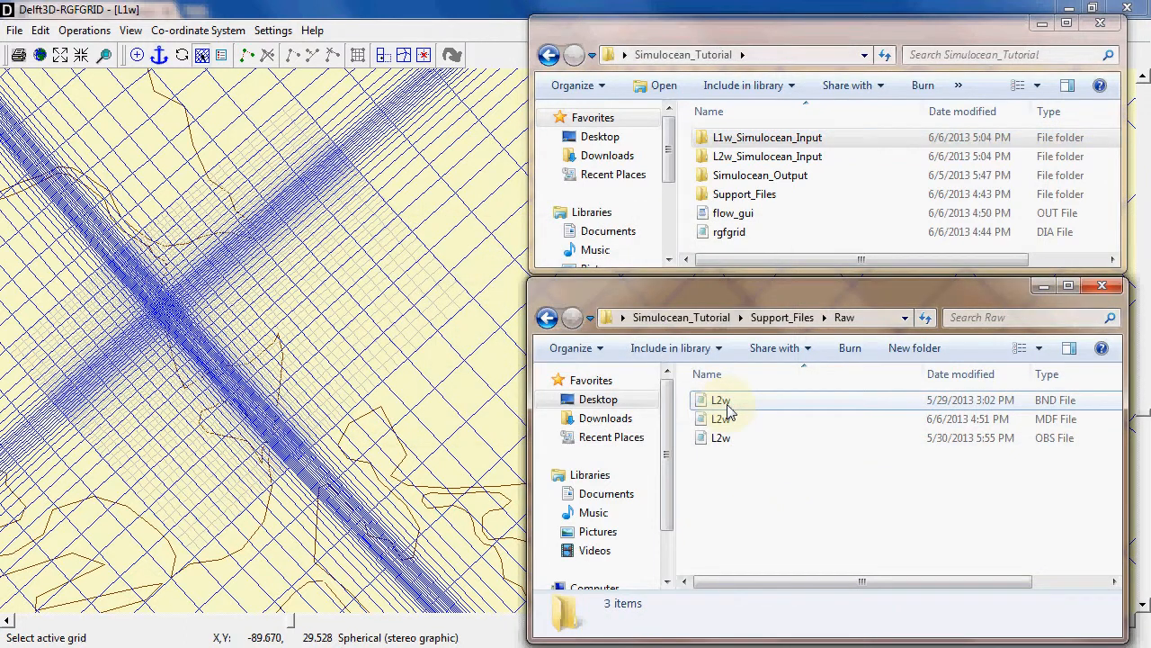
# Move the remaining L2w BND, OBS and MDF files from Raw into the L2w_Simulocean_Input folder
pyautogui.click(736, 405)
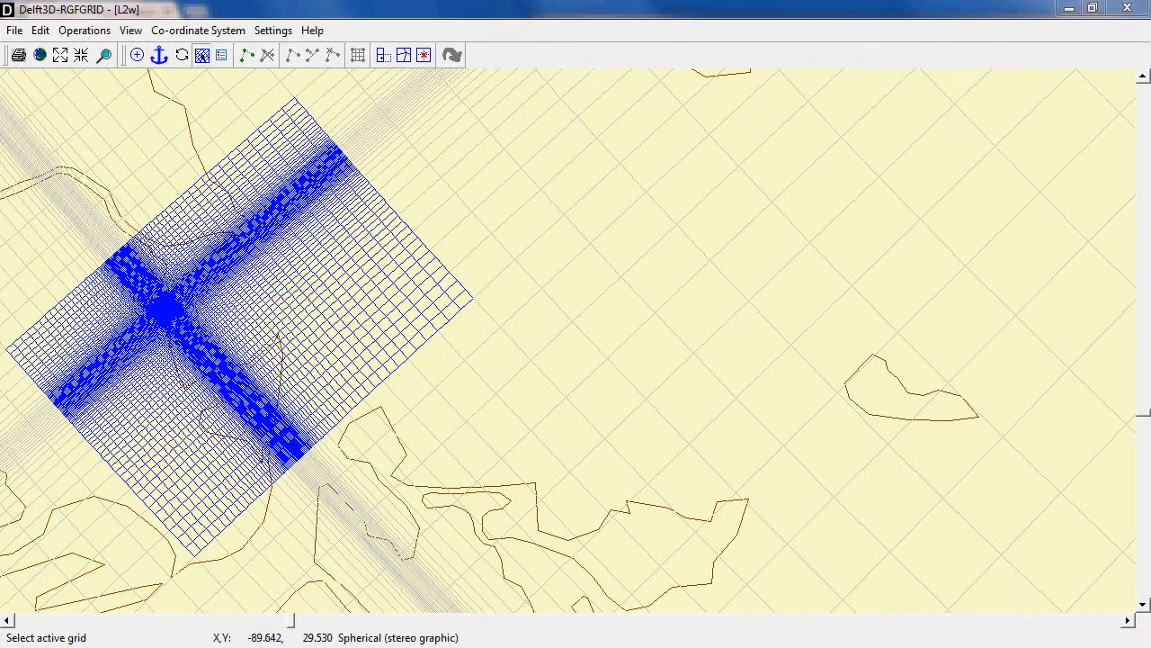
pyautogui.hotkey('alt', 'Tab')
pyautogui.hotkey('alt', 'Tab')
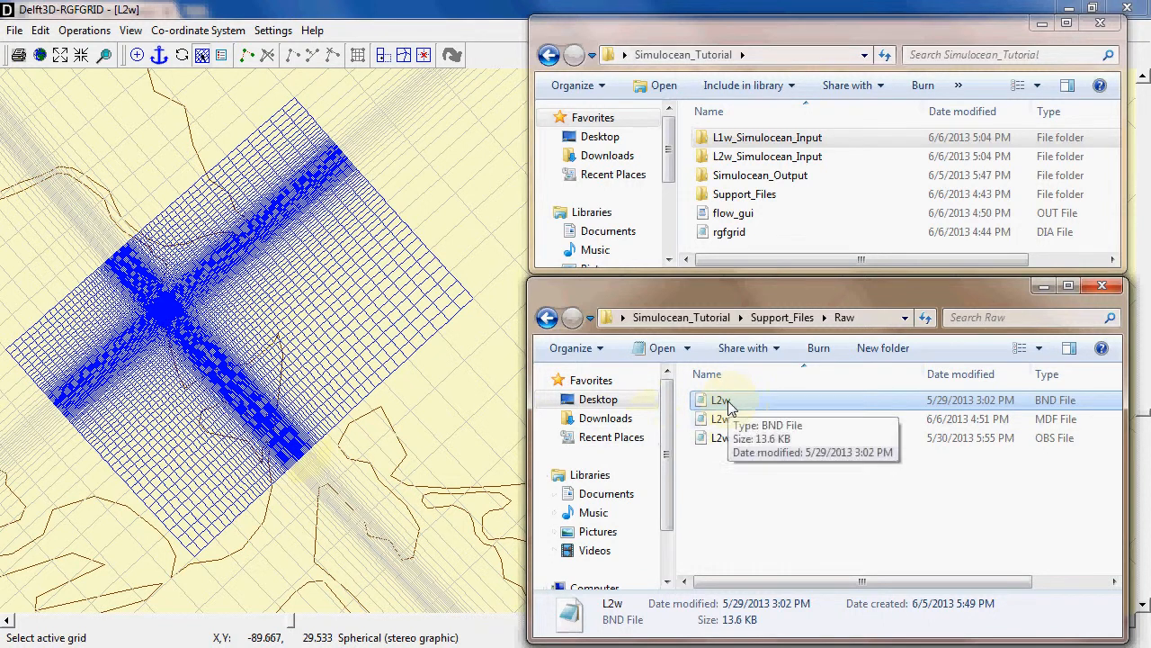
pyautogui.moveTo(731, 407); pyautogui.dragTo(758, 159)
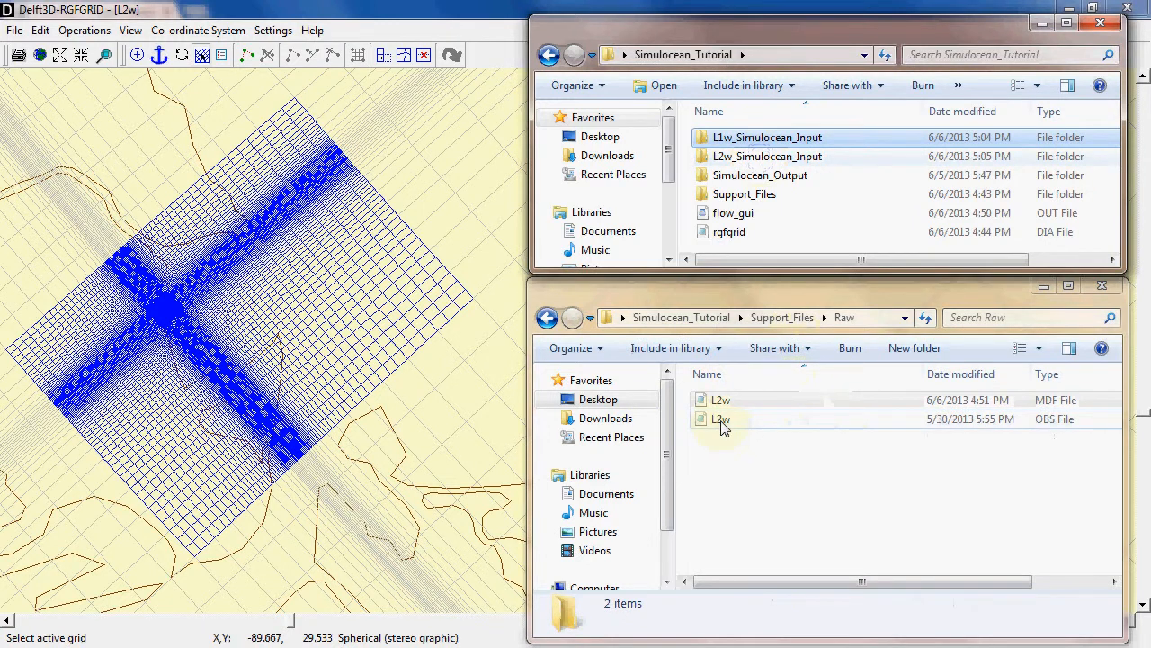
pyautogui.click(724, 421)
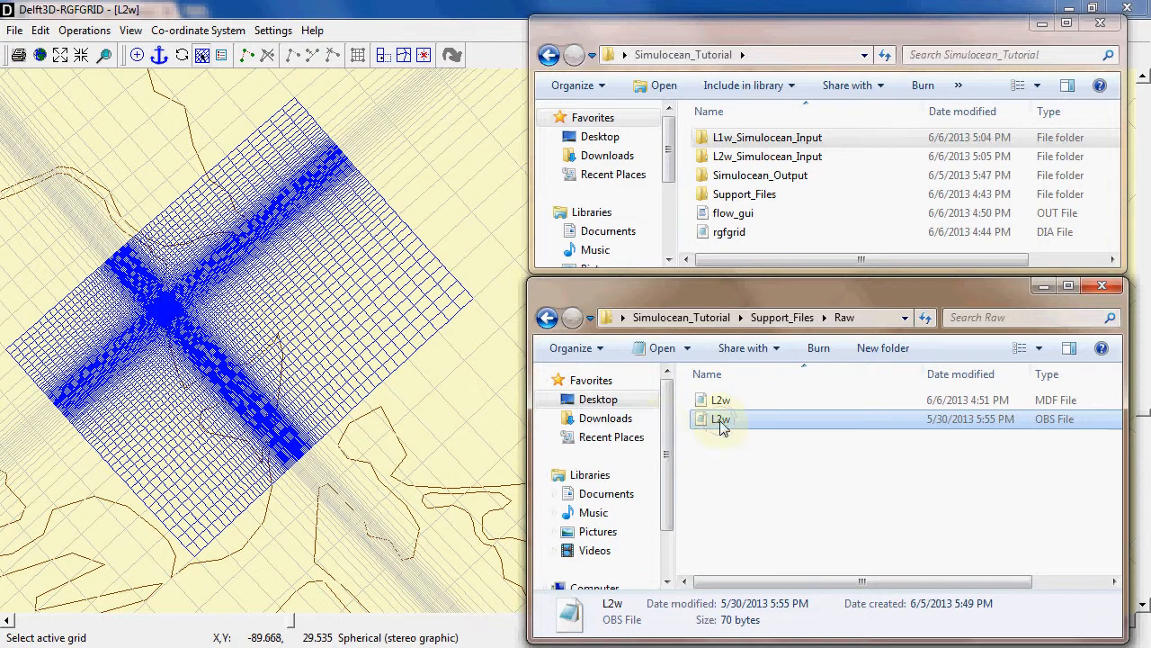
pyautogui.moveTo(724, 425); pyautogui.dragTo(730, 142)
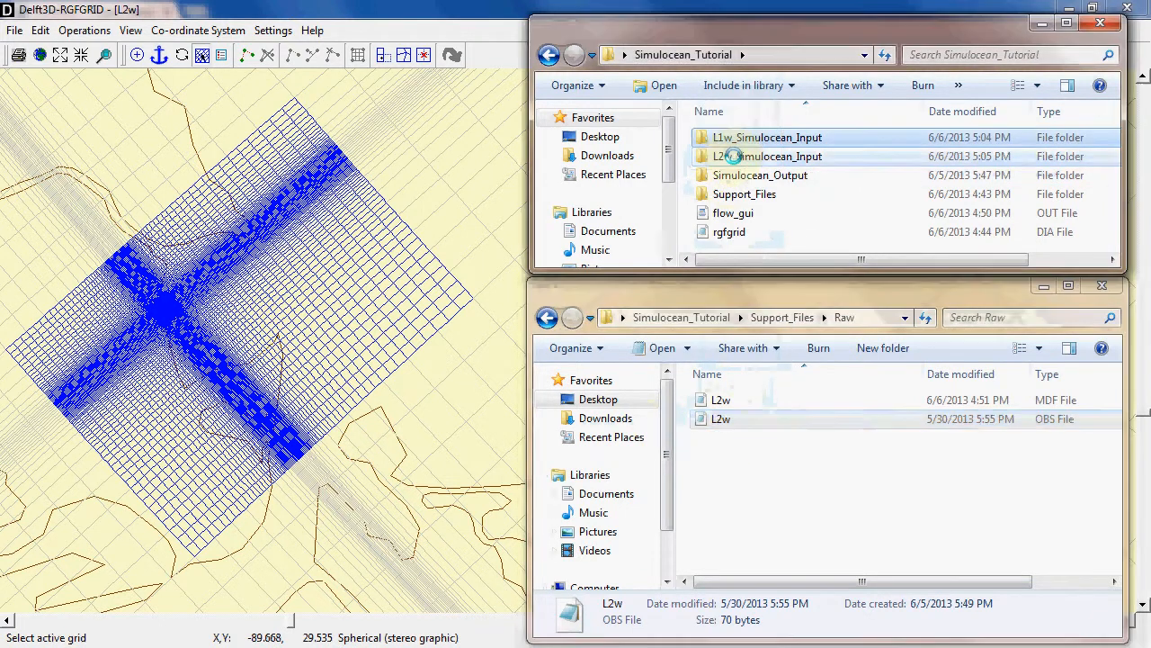
pyautogui.moveTo(733, 406); pyautogui.dragTo(751, 157)
pyautogui.click(751, 439)
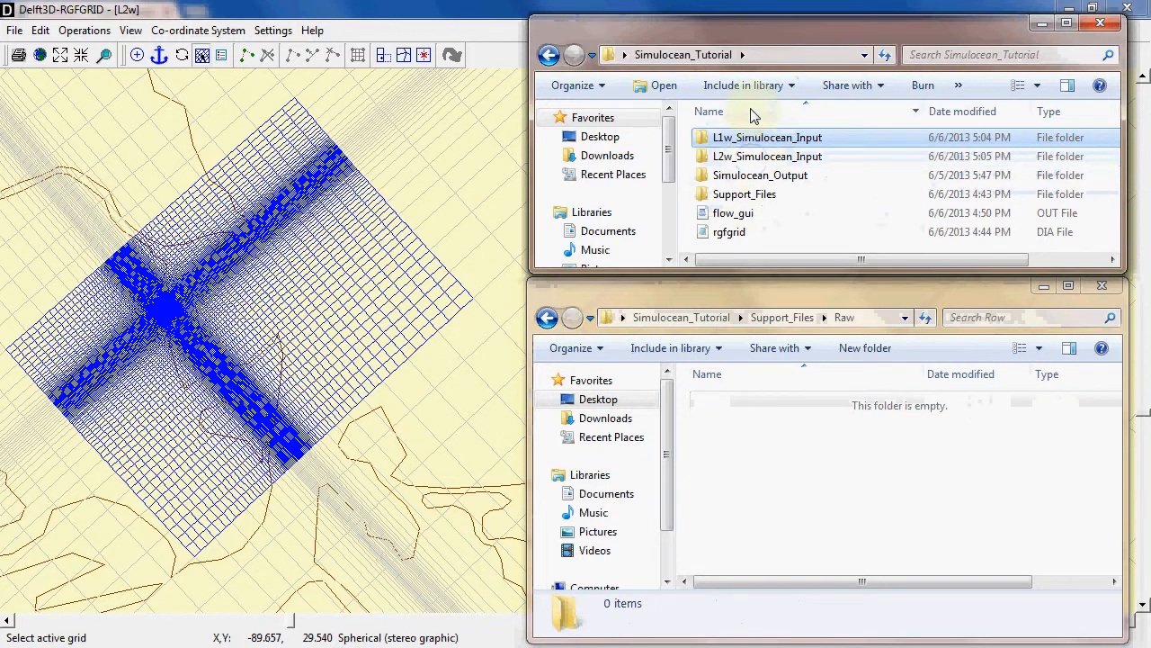
pyautogui.click(753, 160)
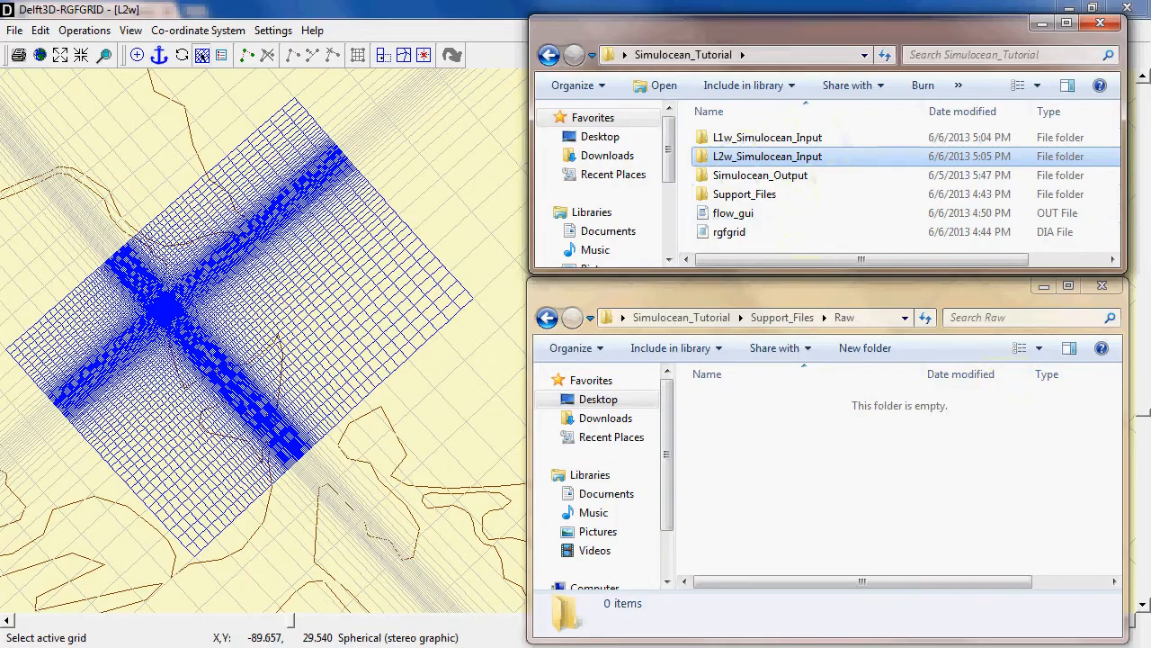
# Switch to the Simulocean website and start a new model input for the Simulocean_Tutorial project using Delft3D (5.00.00.1234)
pyautogui.hotkey('alt', 'Tab')
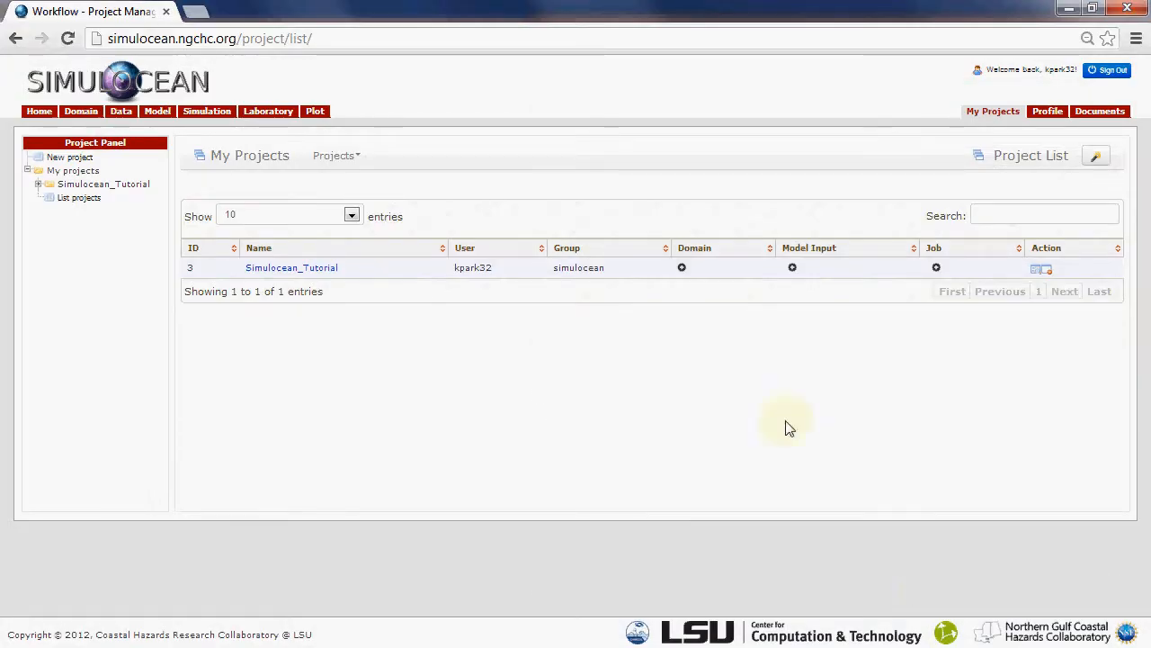
pyautogui.click(793, 270)
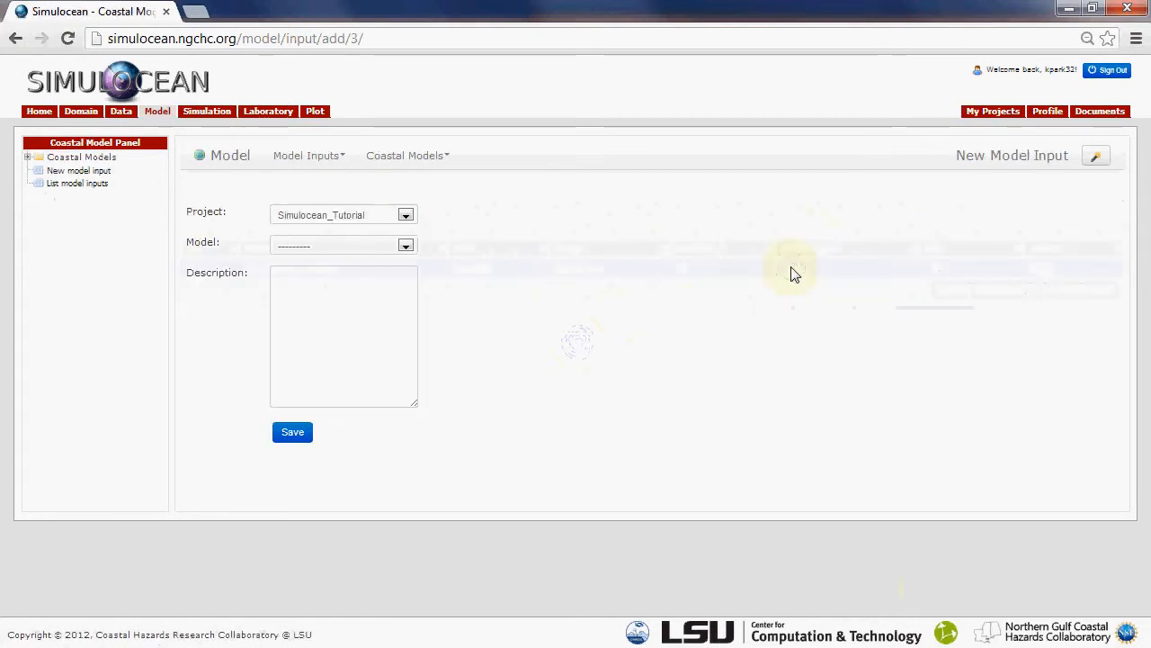
pyautogui.click(358, 222)
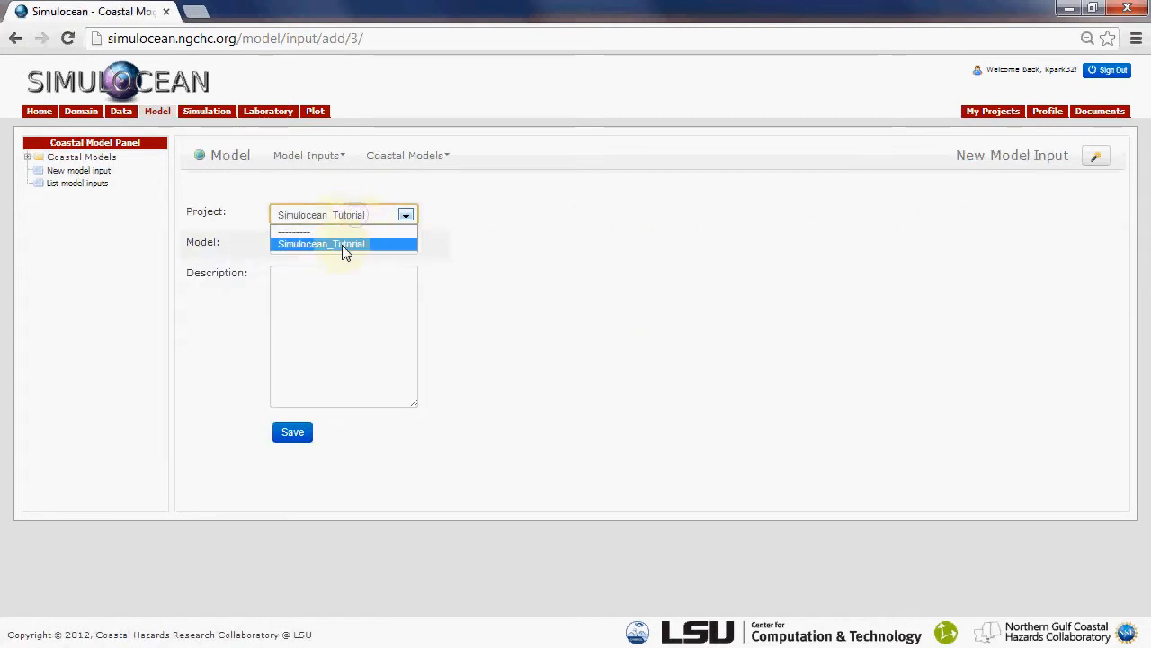
pyautogui.click(342, 245)
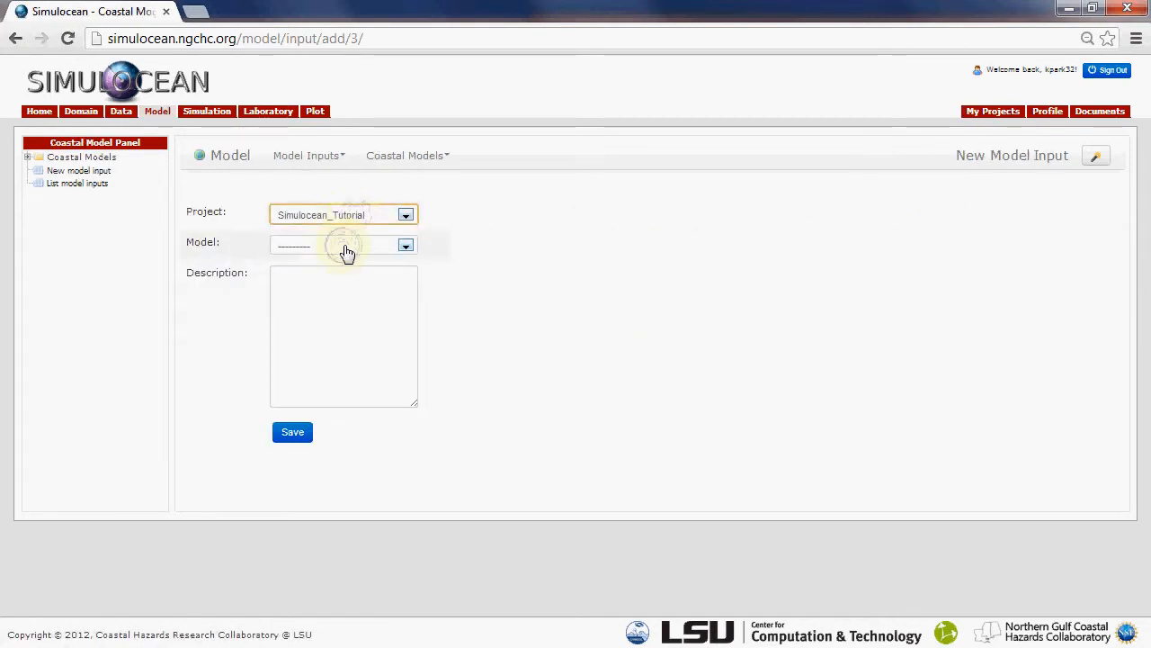
pyautogui.click(346, 248)
pyautogui.click(326, 286)
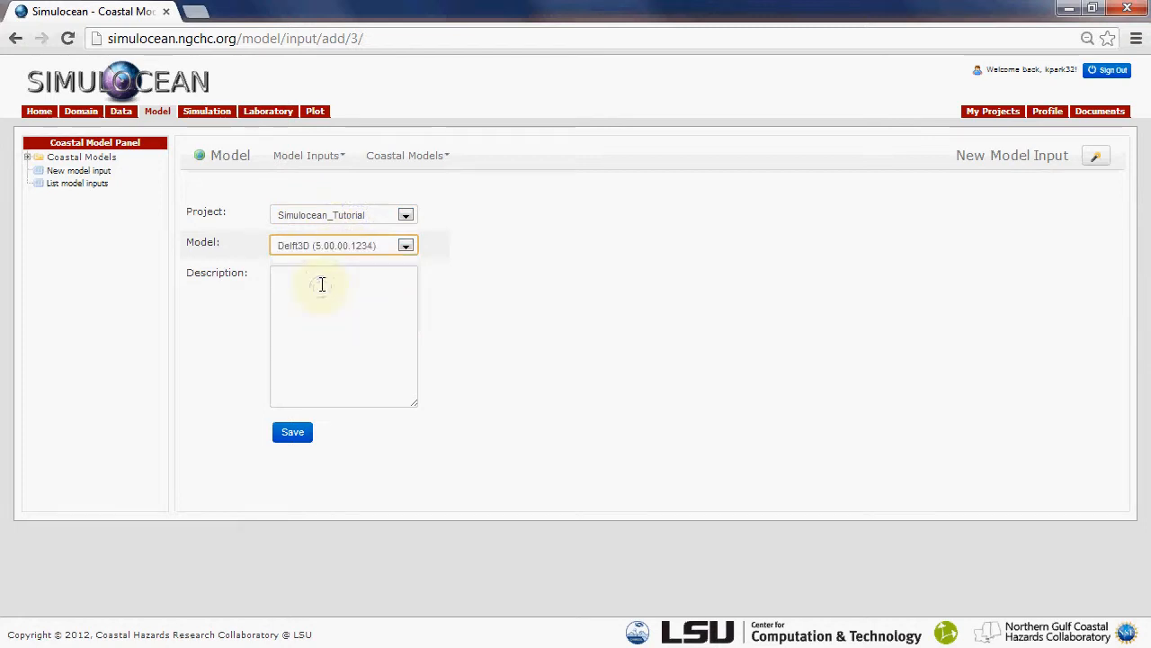
# Describe the new model input as "L1w overall model" and save it
pyautogui.click(328, 279)
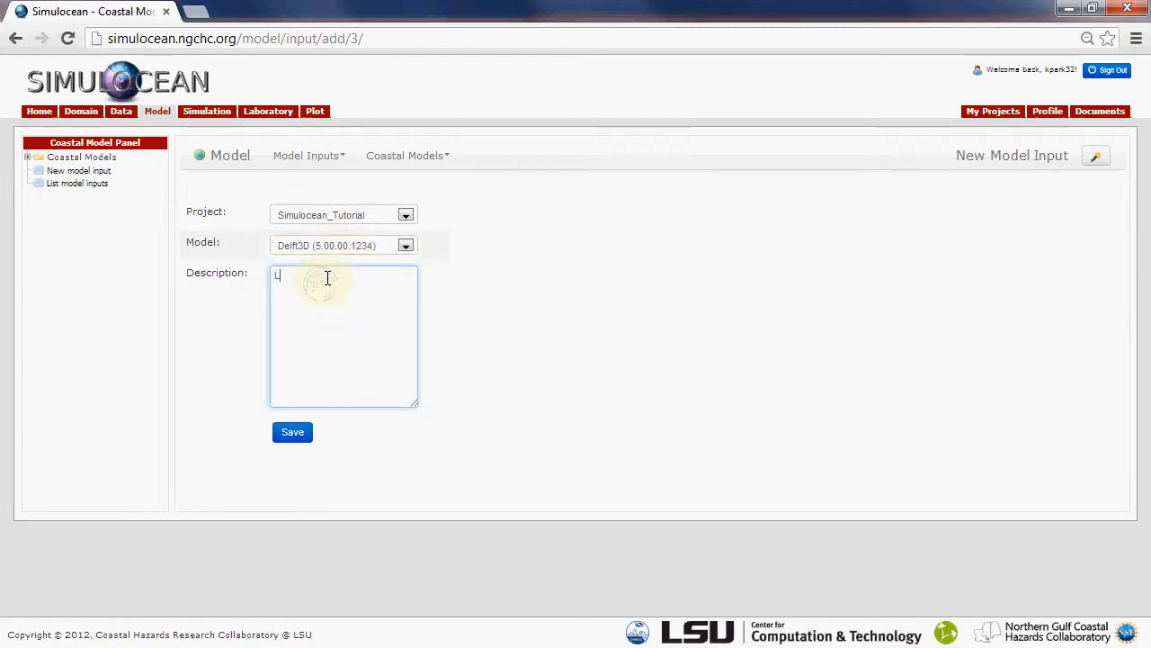
pyautogui.write('L1w overal')
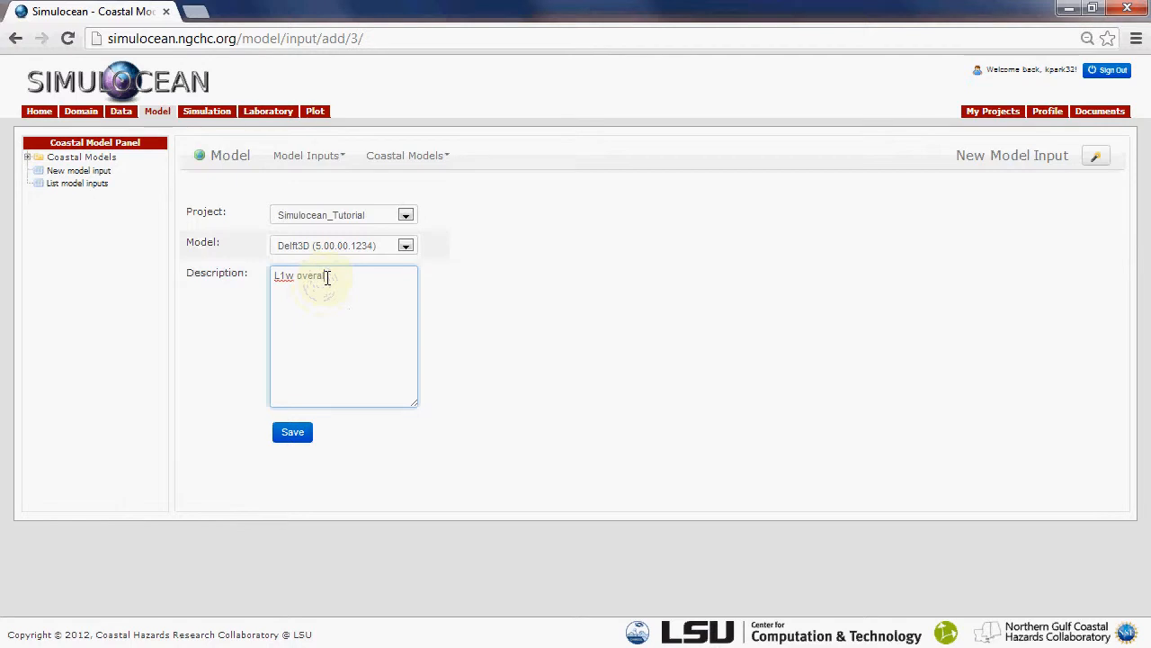
pyautogui.write('l model')
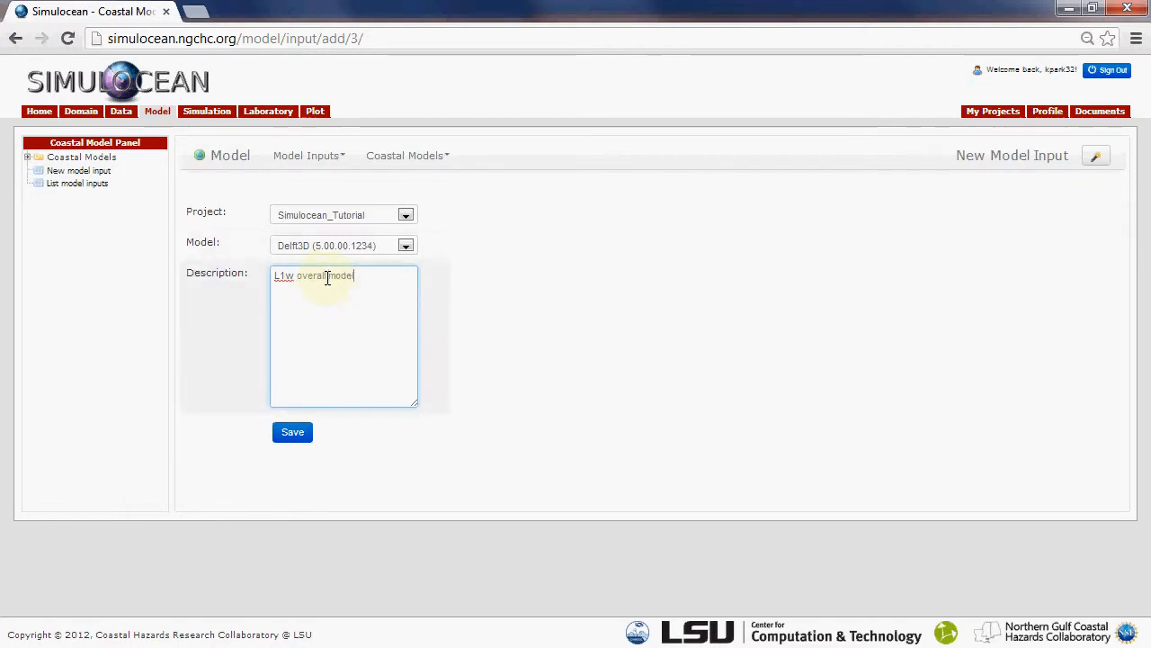
pyautogui.click(278, 434)
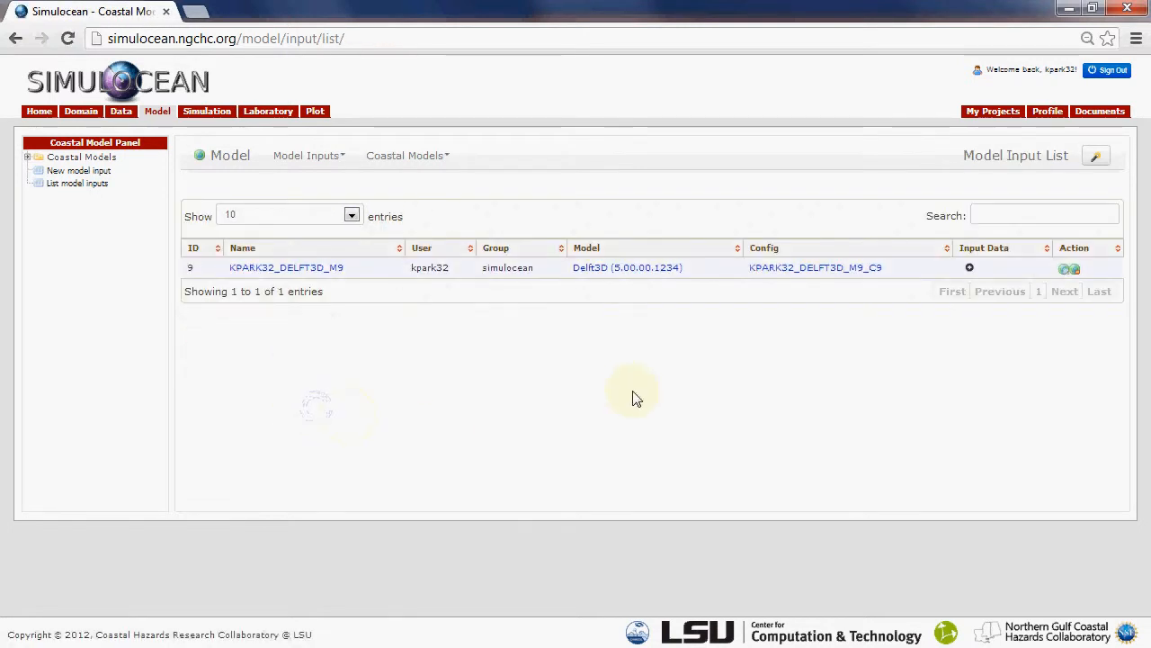
# Add a second model input to Simulocean_Tutorial from the project list, using Delft3D (5.00.00.1234) and the description "L2w Nested model", and save it
pyautogui.click(992, 117)
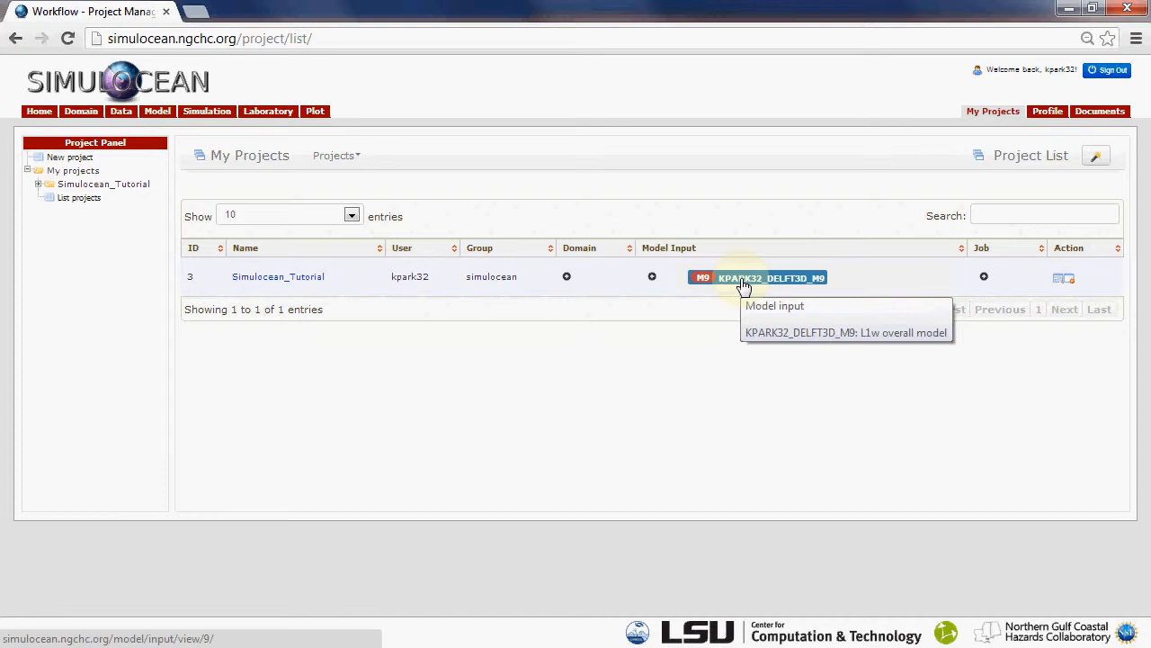
pyautogui.click(652, 279)
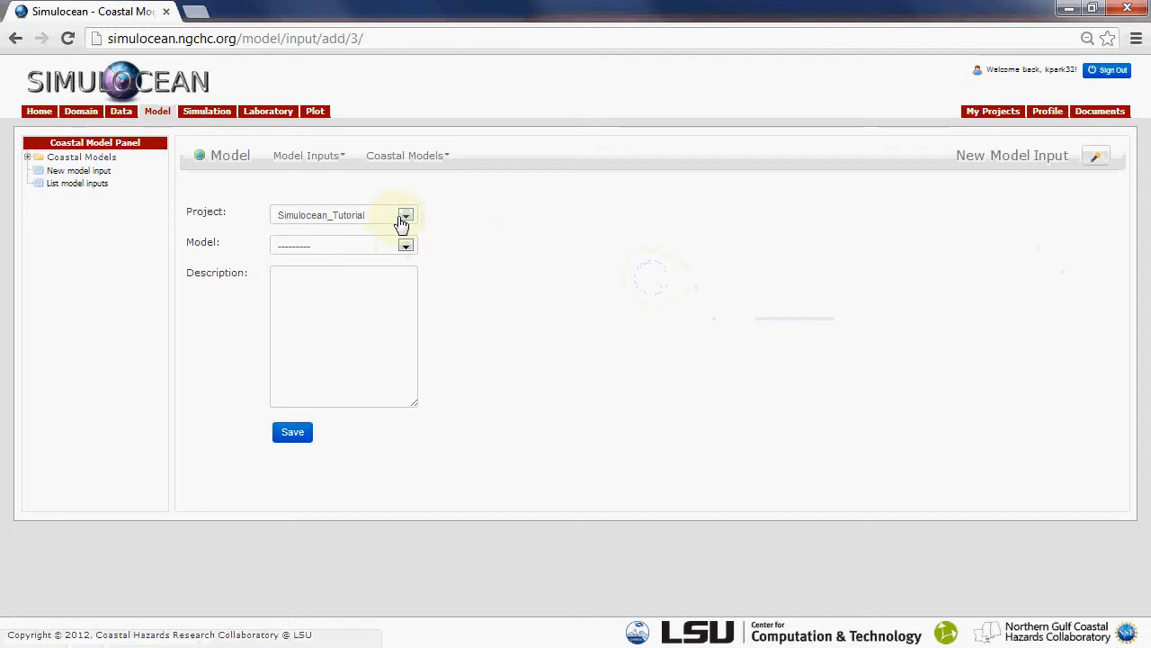
pyautogui.click(406, 245)
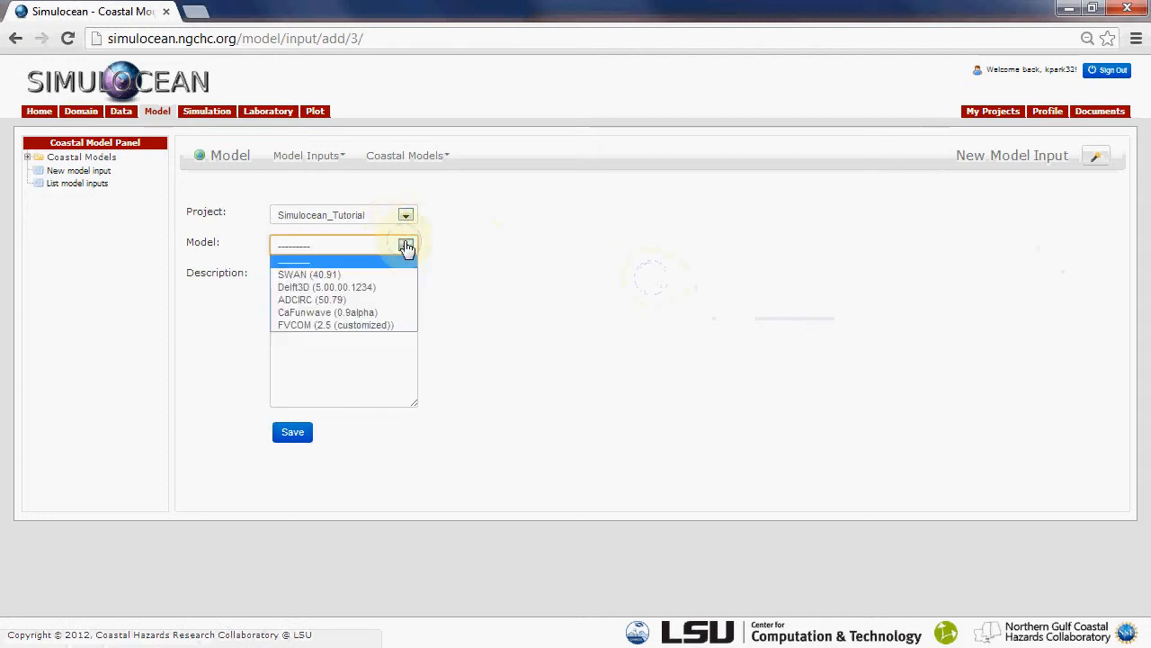
pyautogui.click(347, 270)
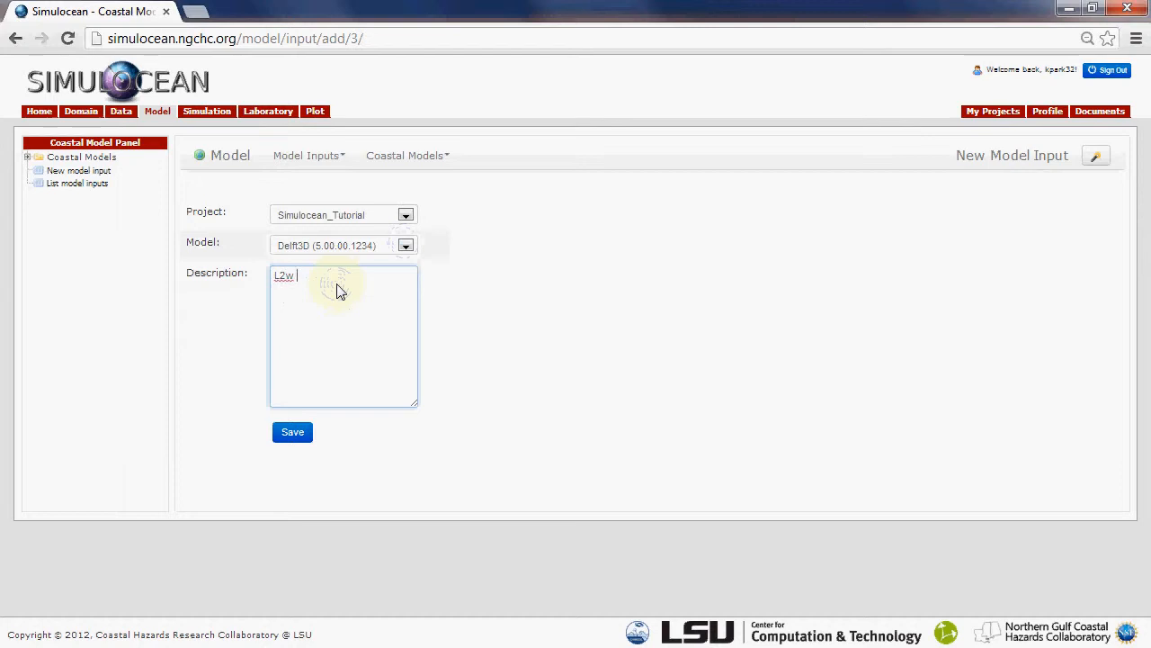
pyautogui.write('model')
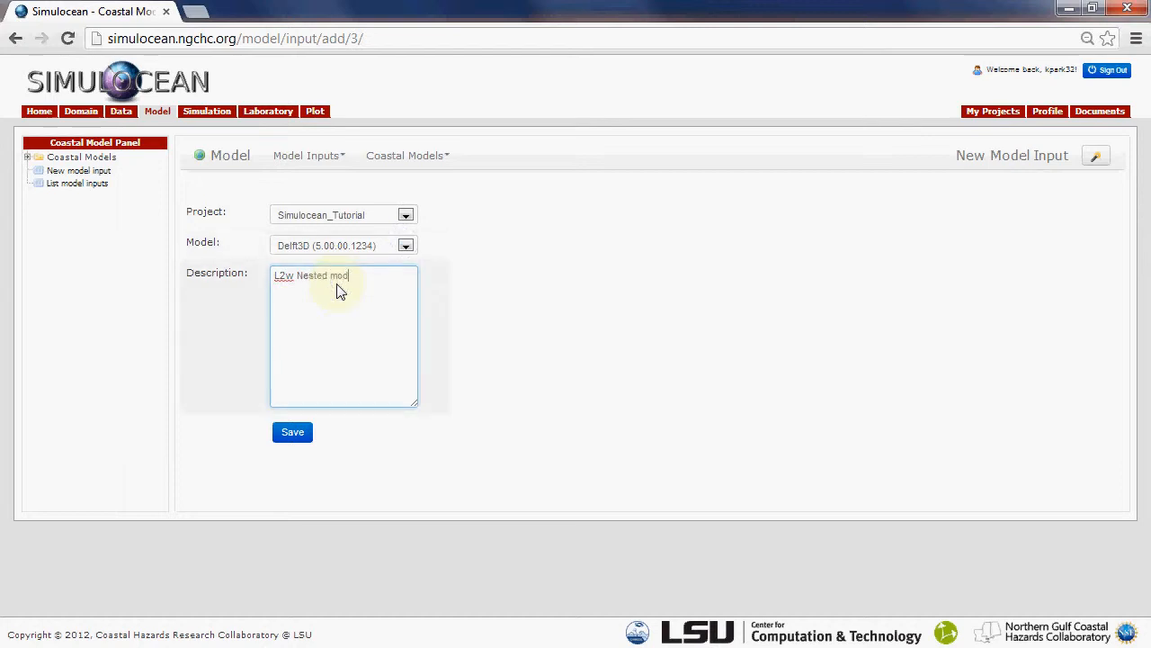
pyautogui.click(294, 433)
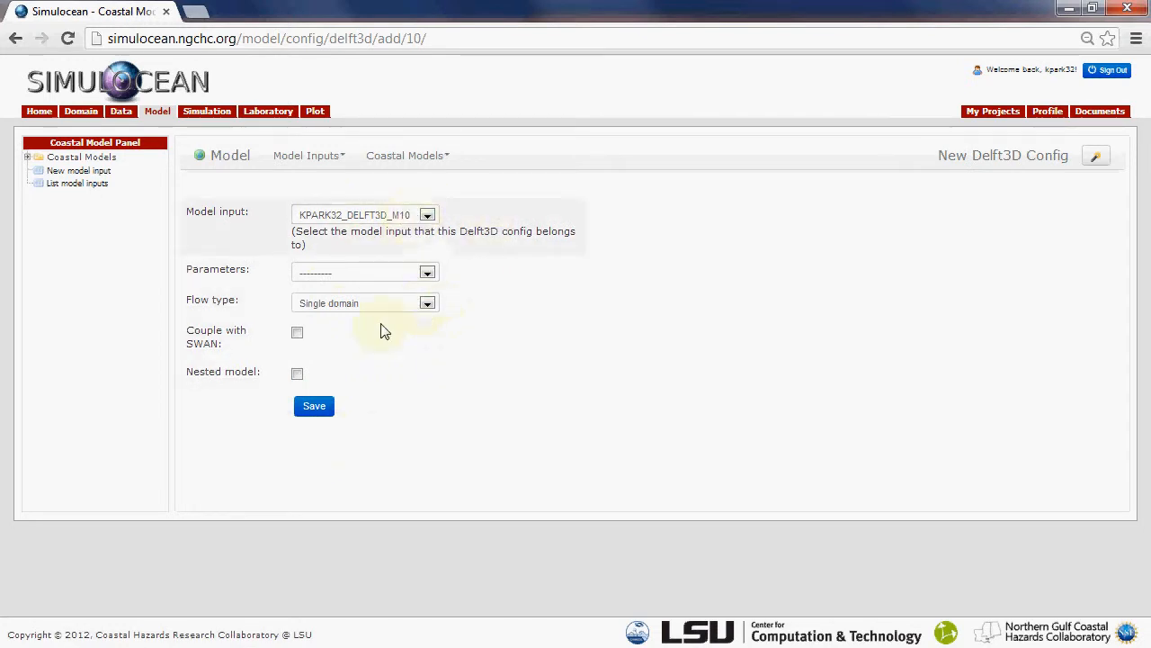
# Mark the M10 Delft3D configuration as a nested model and select the M9 model input as its prior model
pyautogui.click(298, 374)
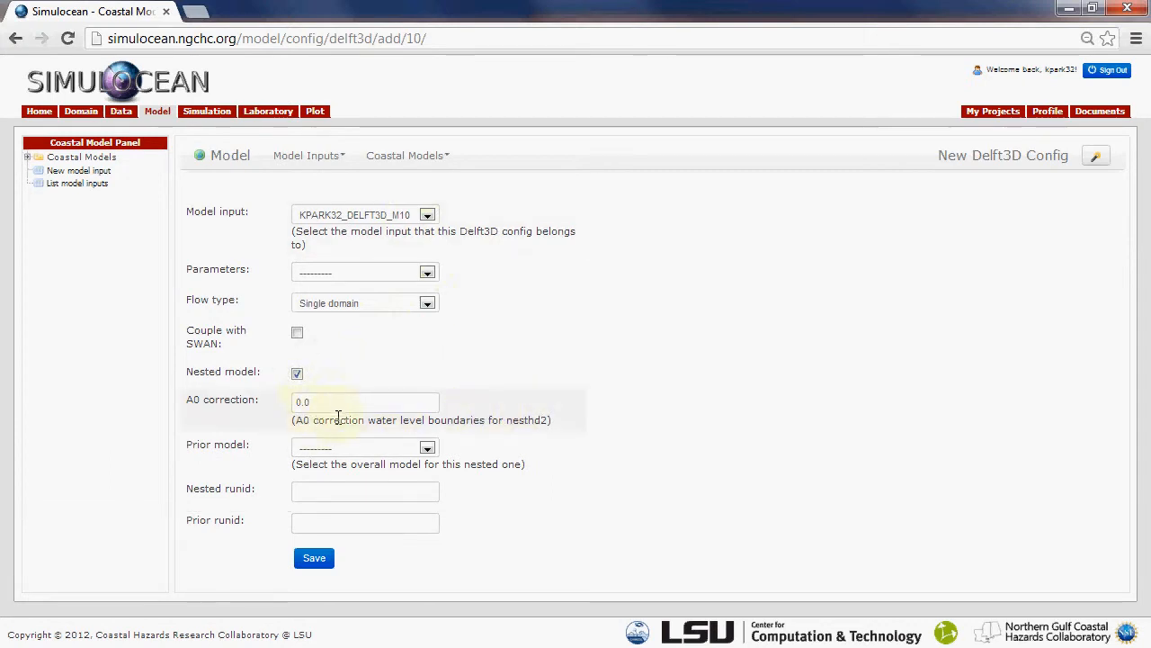
pyautogui.click(406, 450)
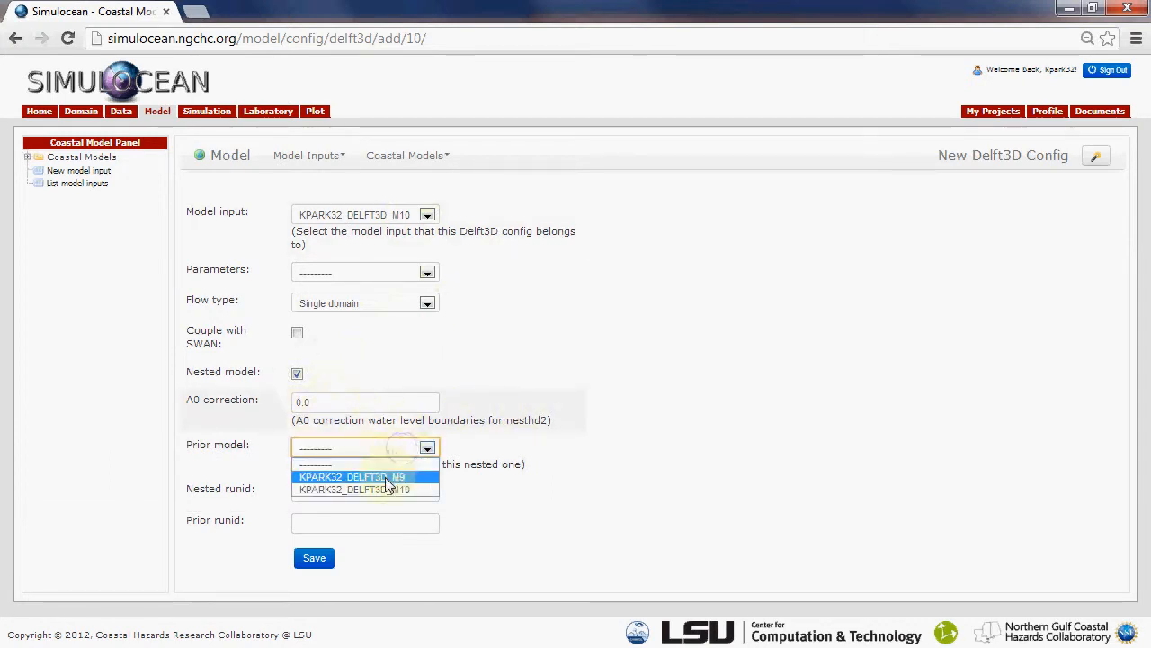
pyautogui.click(374, 478)
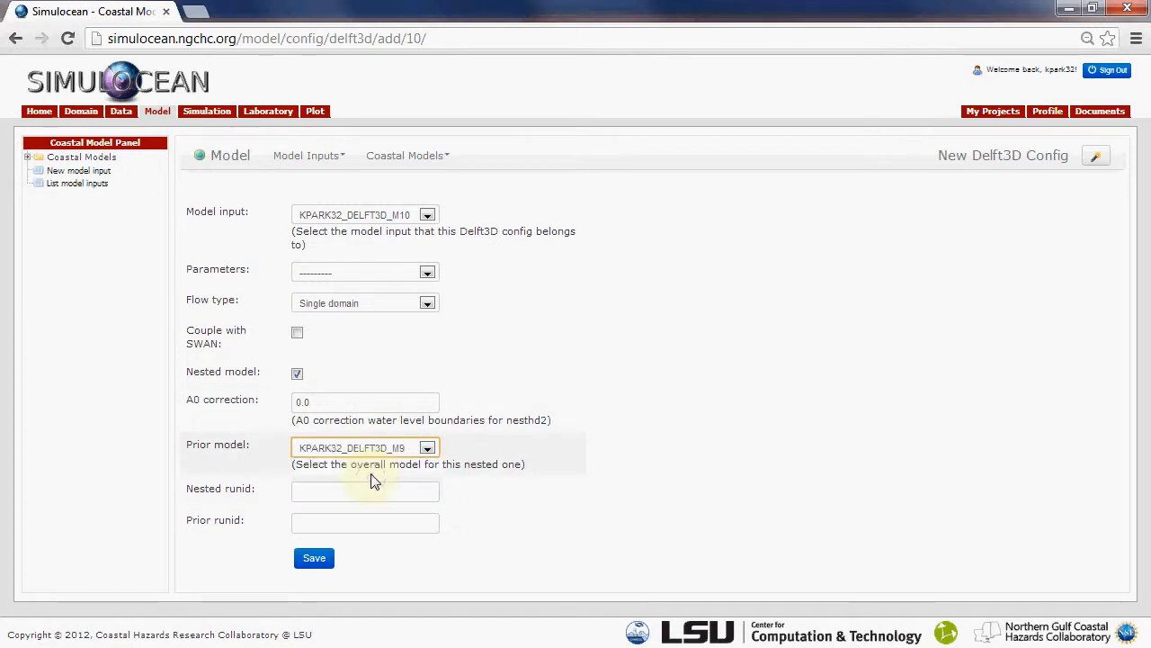
# Set the nested runid to L2w and the prior runid to L1w in the M10 Delft3D configuration, and save it
pyautogui.click(362, 491)
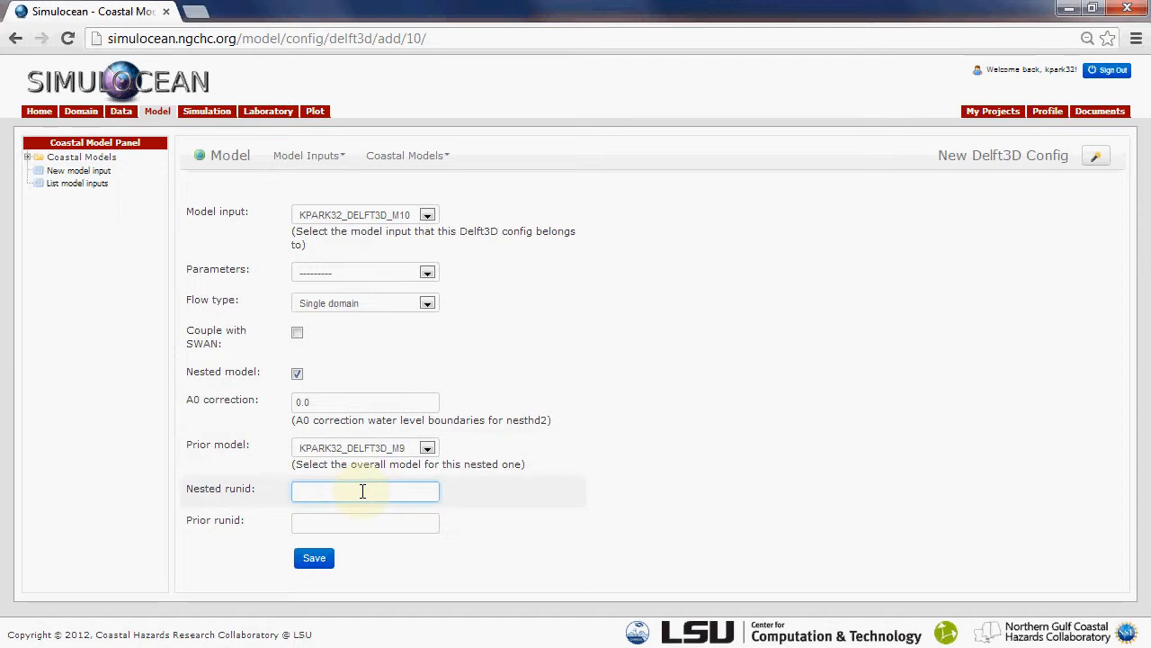
pyautogui.write('L2w')
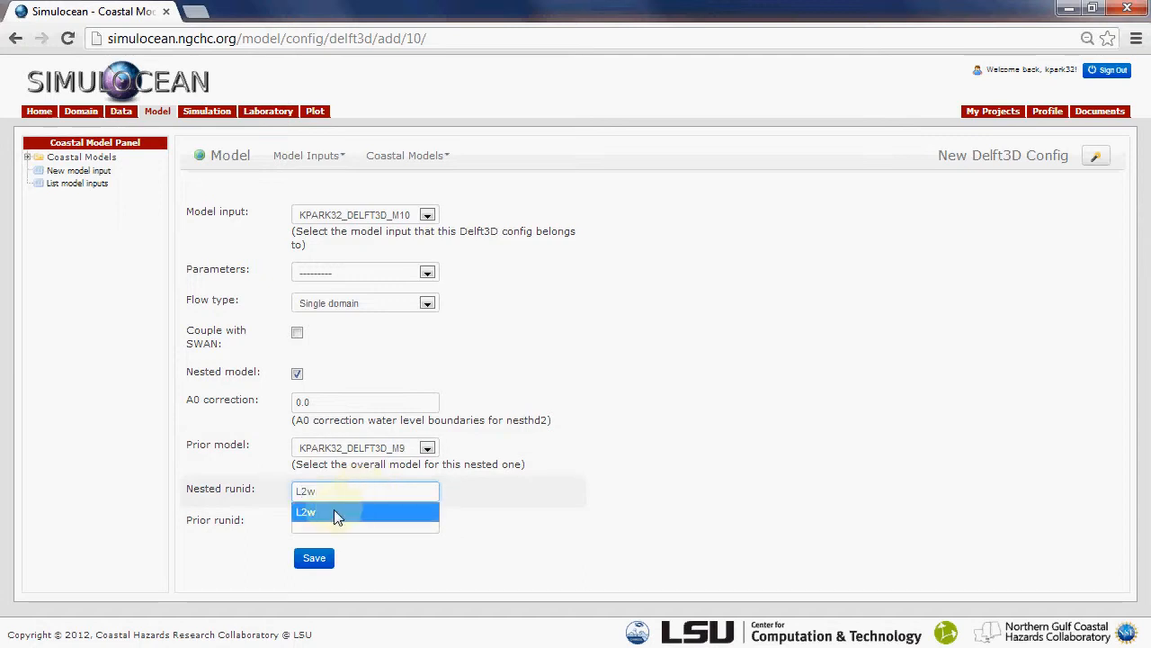
pyautogui.click(334, 512)
pyautogui.click(317, 523)
pyautogui.write('L1w')
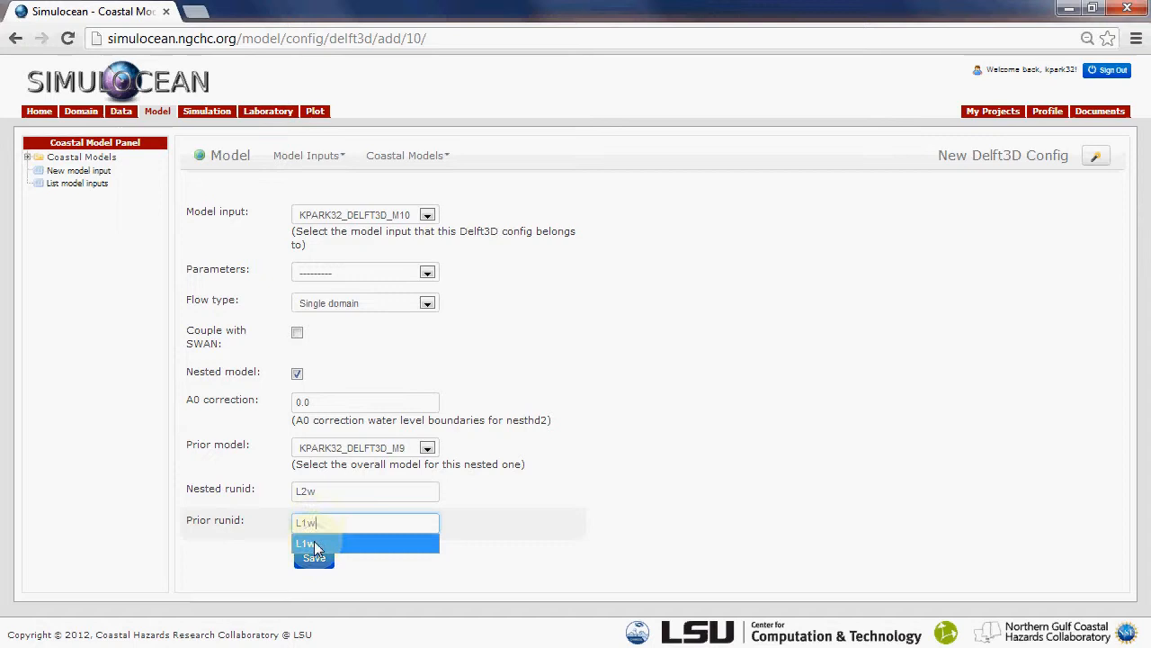
pyautogui.click(311, 544)
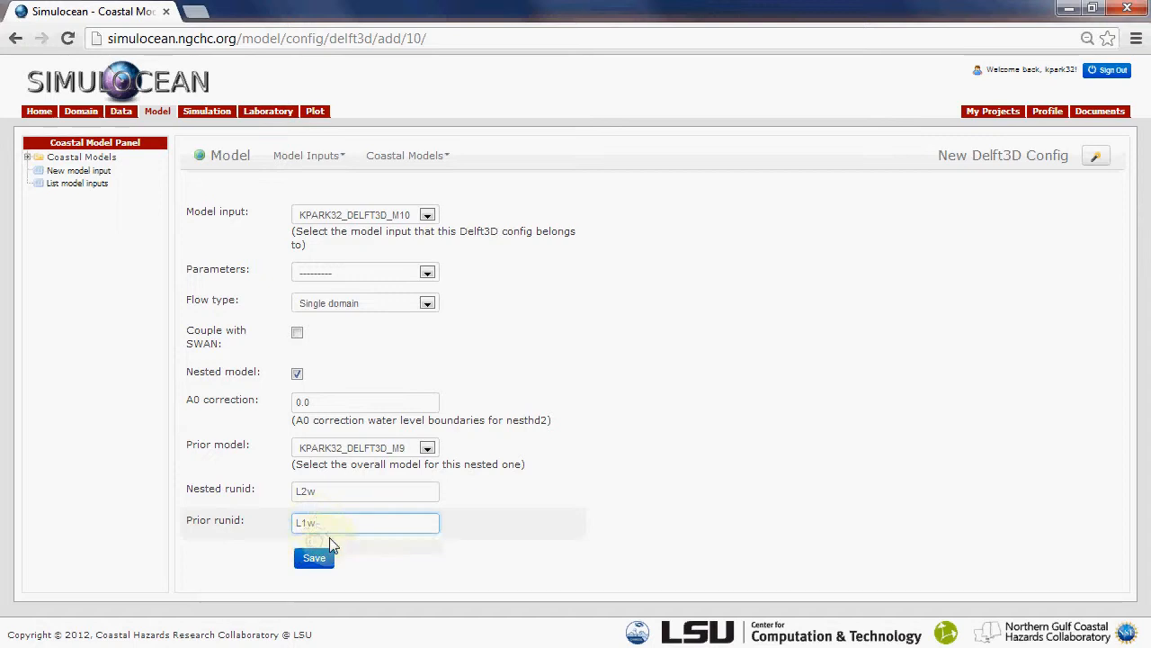
pyautogui.click(314, 560)
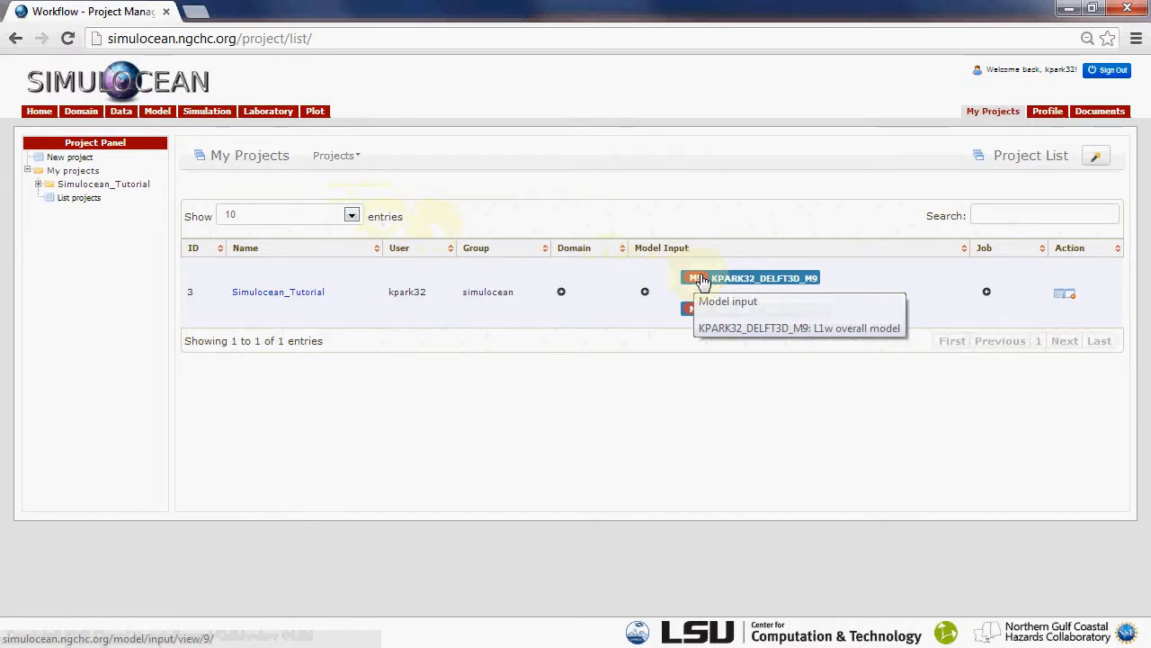
# Upload all files from the L1w_Simulocean_Input folder in Simulocean_Tutorial on the desktop as input data for the M9 model input
pyautogui.click(158, 113)
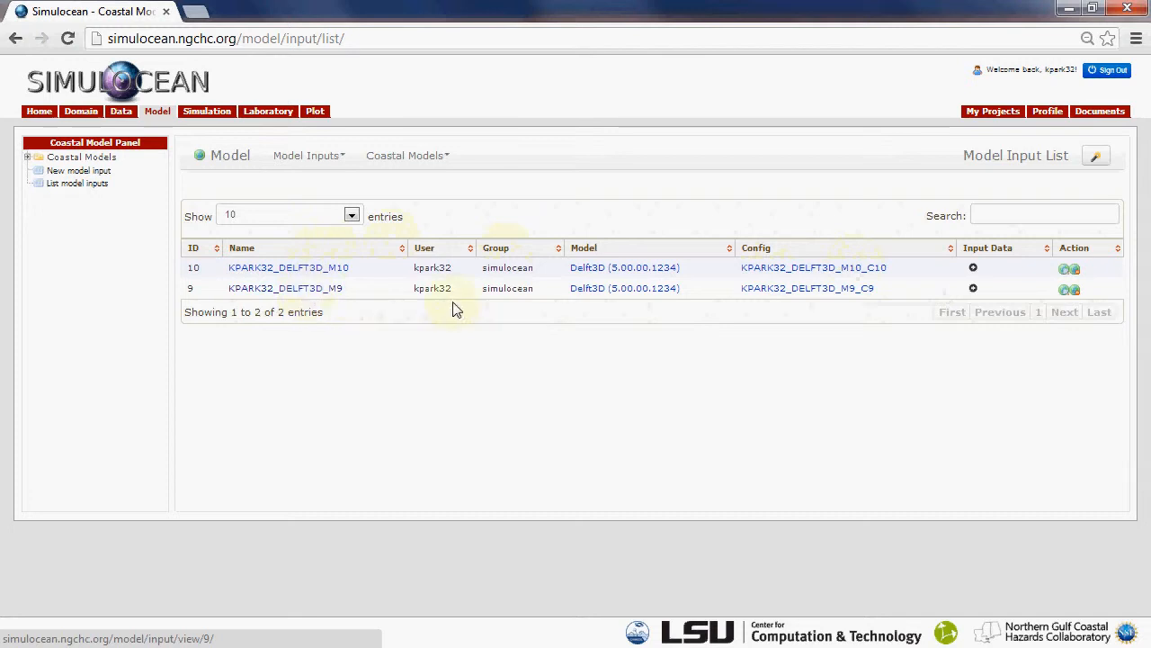
pyautogui.click(972, 291)
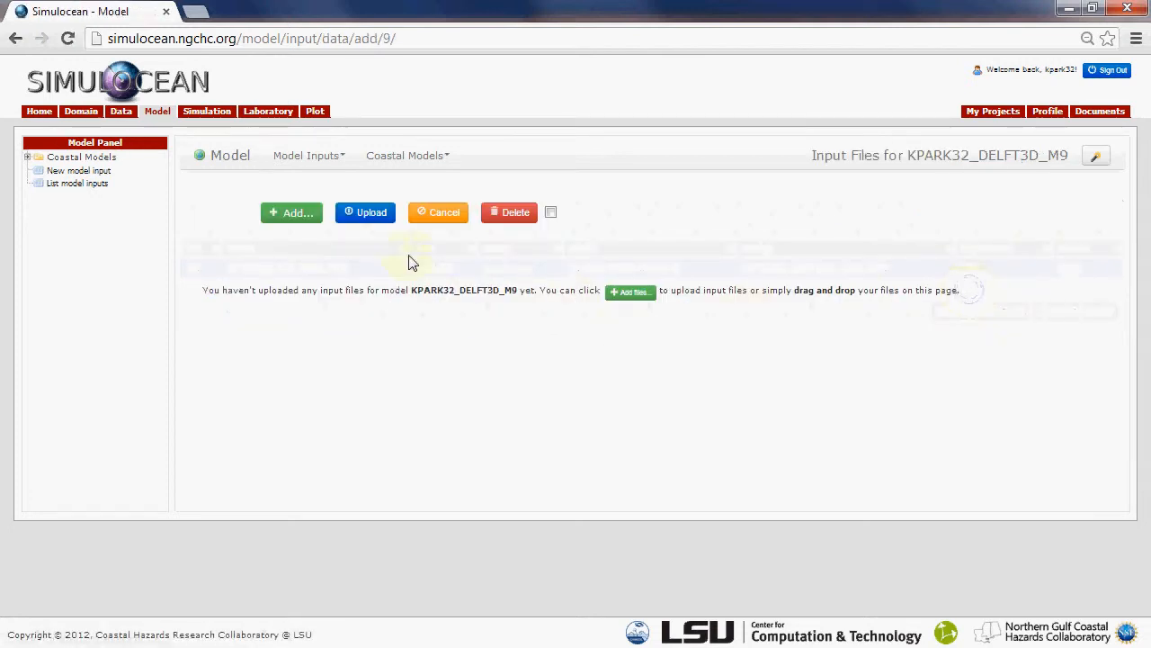
pyautogui.click(300, 219)
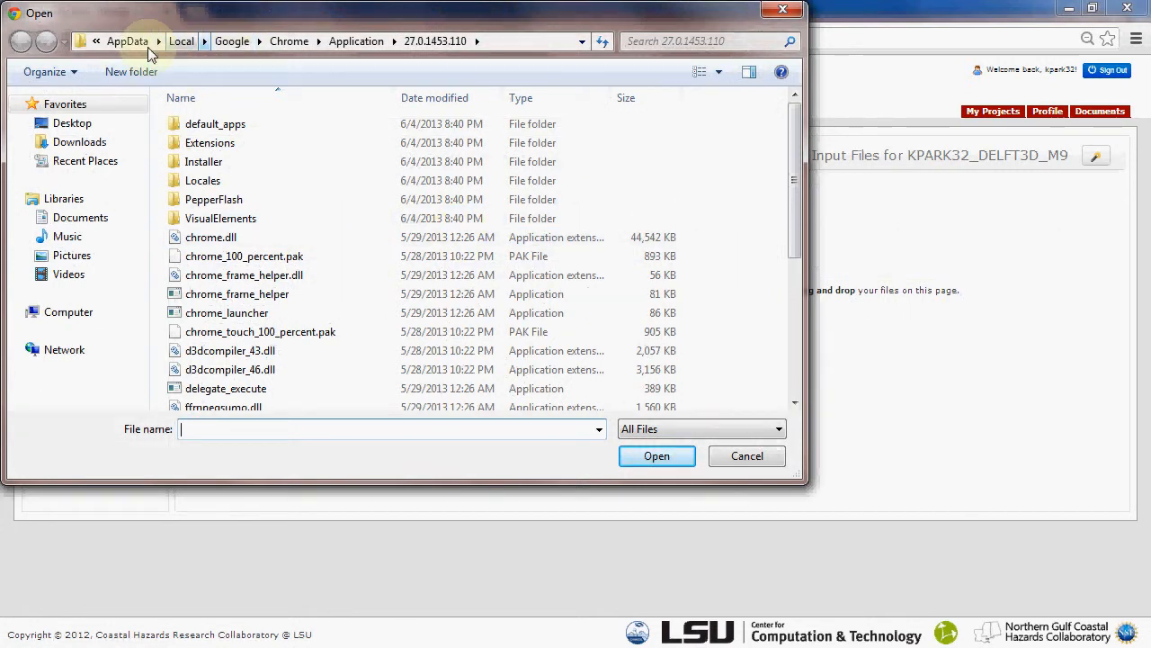
pyautogui.click(72, 123)
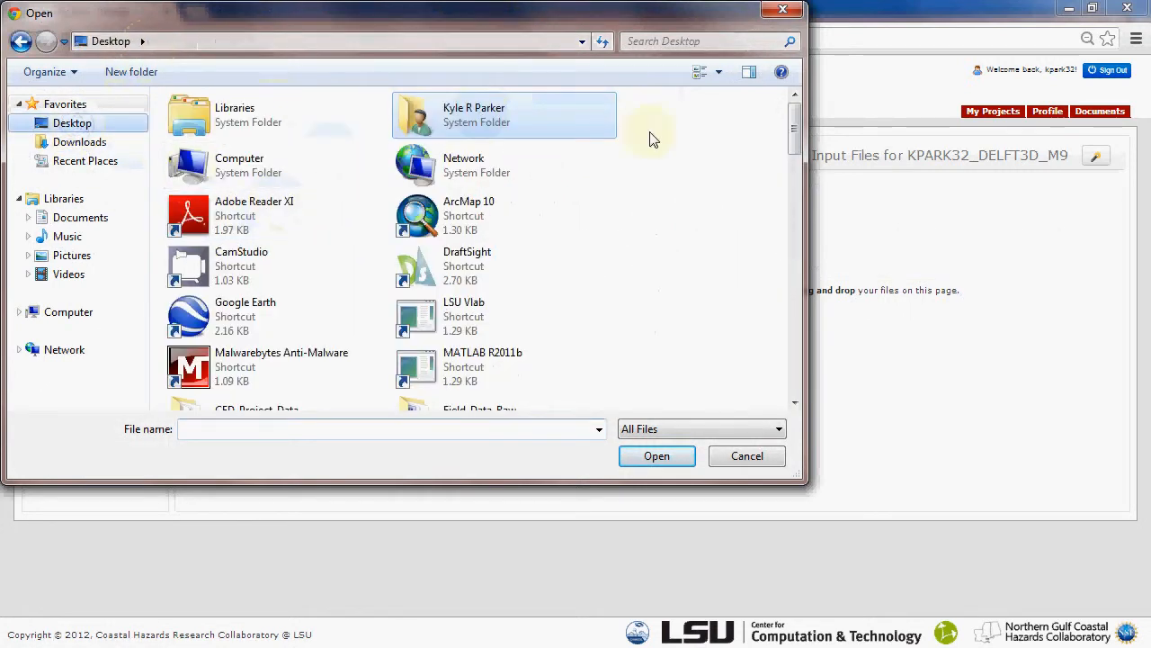
pyautogui.moveTo(791, 126); pyautogui.dragTo(763, 192)
pyautogui.doubleClick(525, 160)
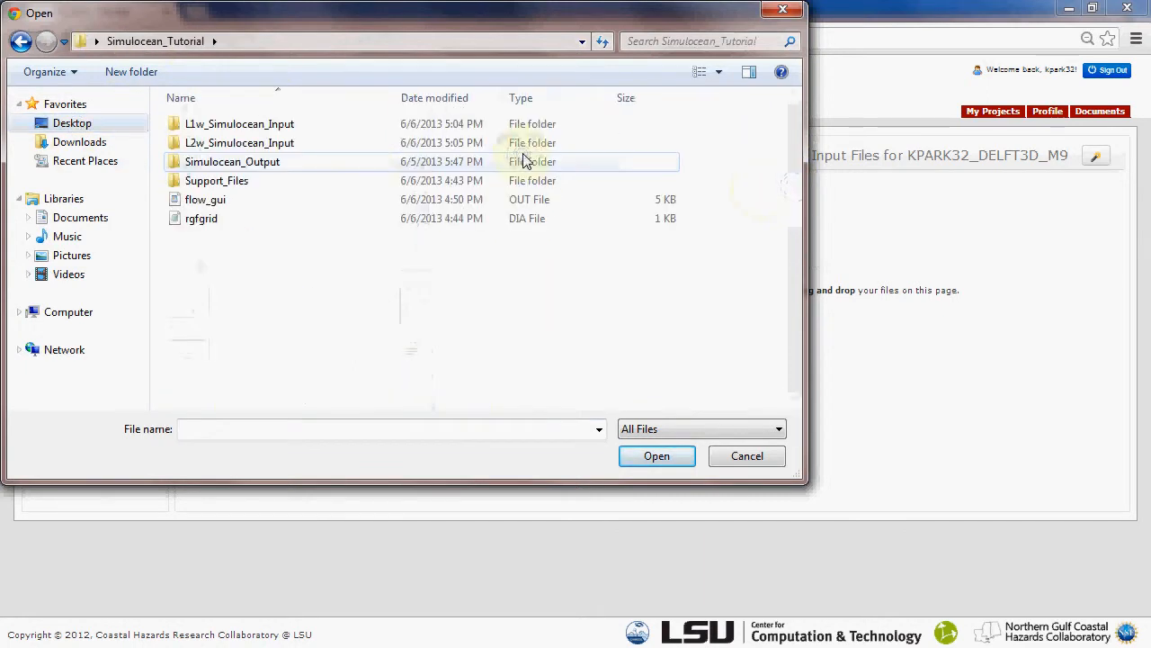
pyautogui.doubleClick(239, 124)
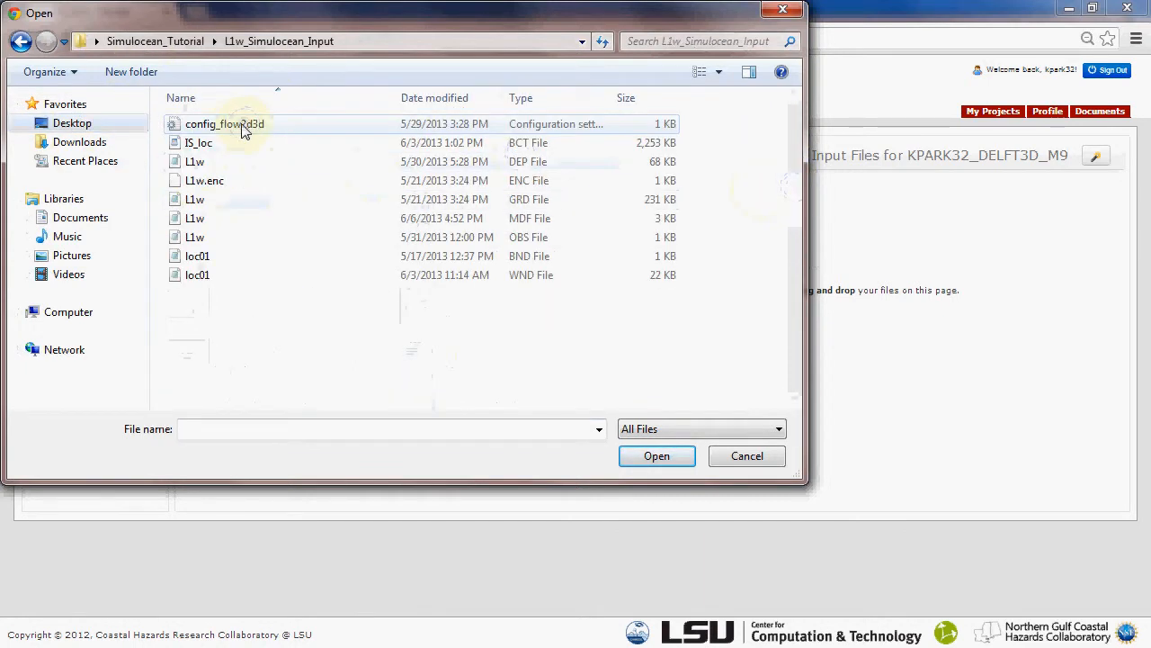
pyautogui.click(232, 131)
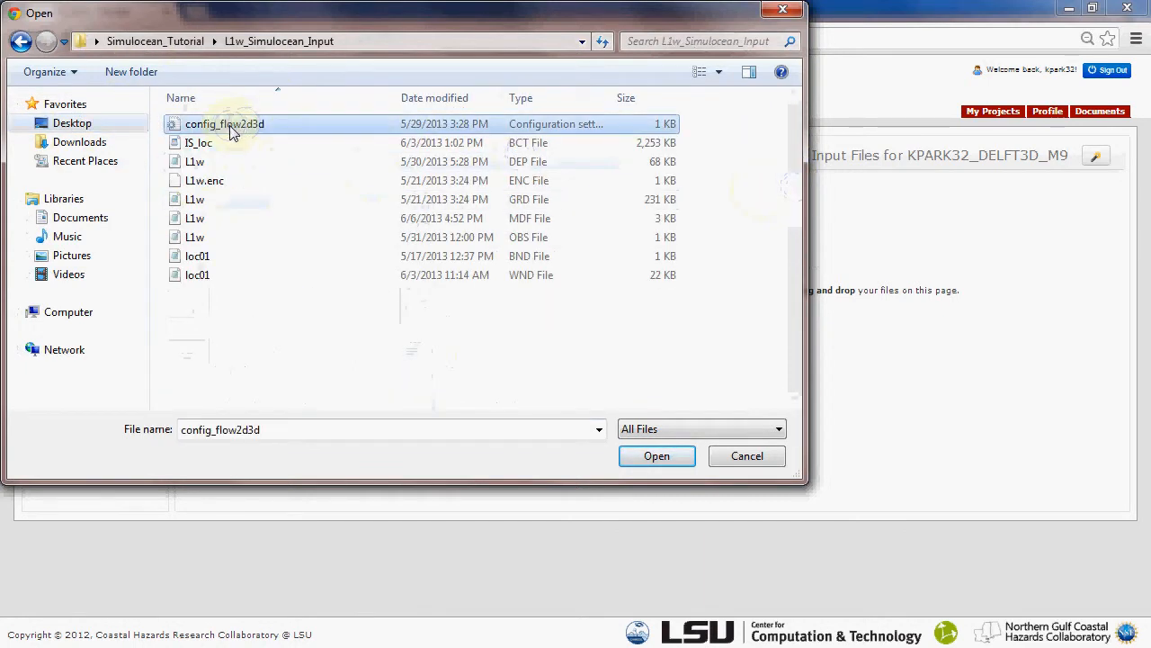
pyautogui.keyDown('shift'); pyautogui.click(200, 276); pyautogui.keyUp('shift')
pyautogui.click(653, 463)
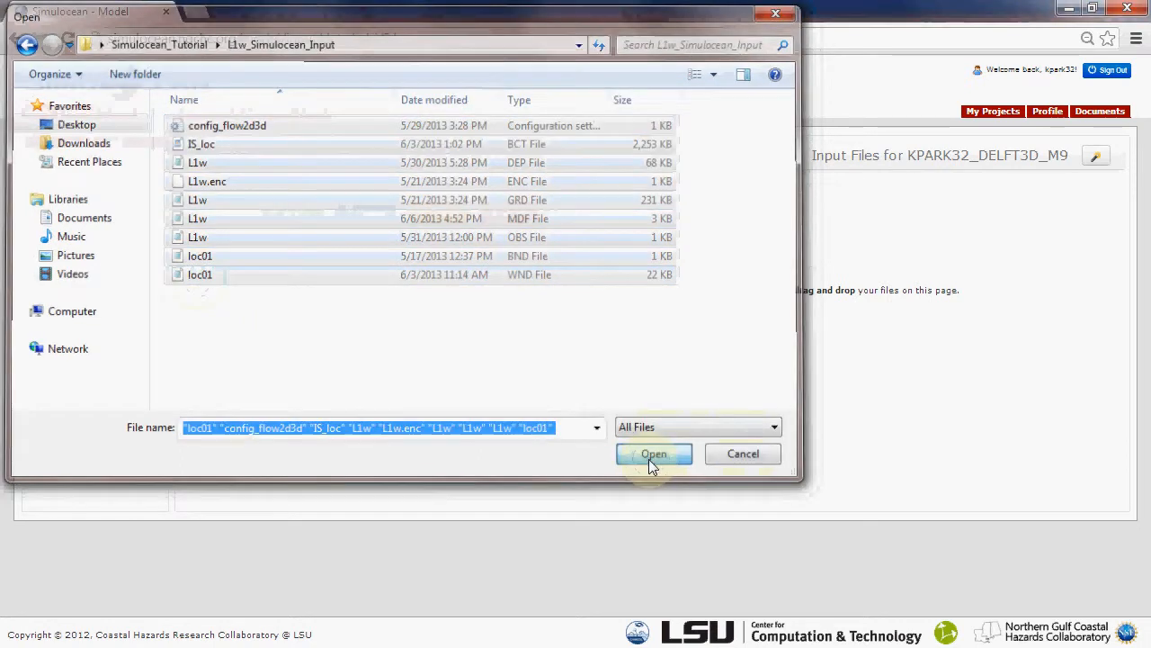
pyautogui.click(370, 216)
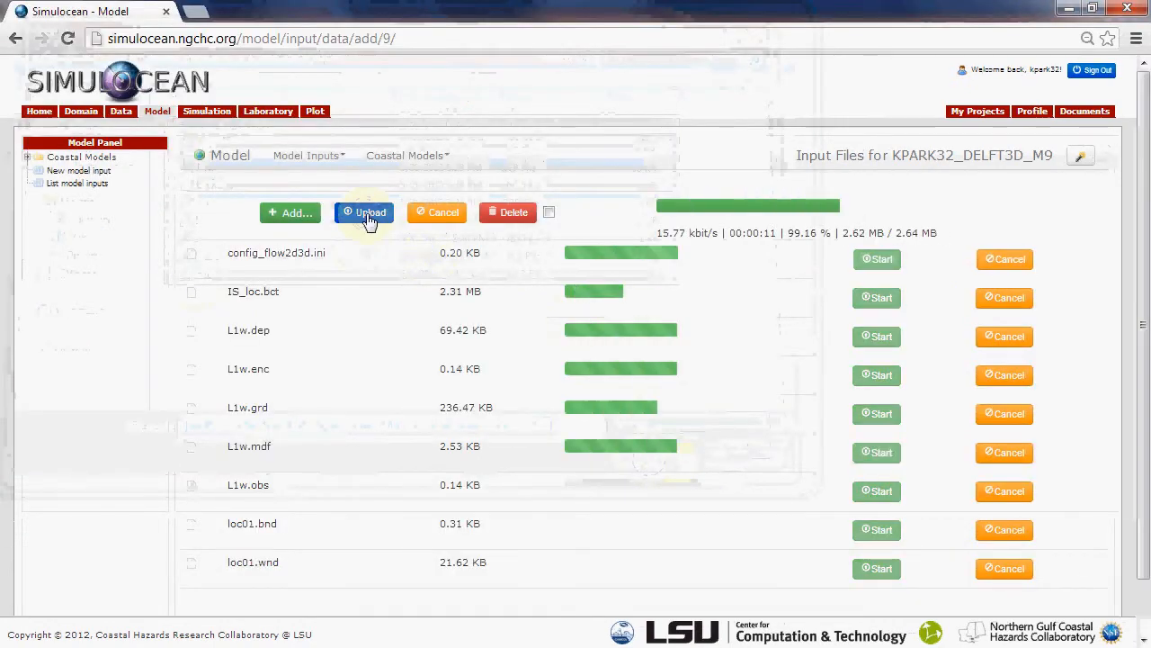
# Upload all files from the L2w_Simulocean_Input folder as input data for the M10 model input
pyautogui.click(162, 111)
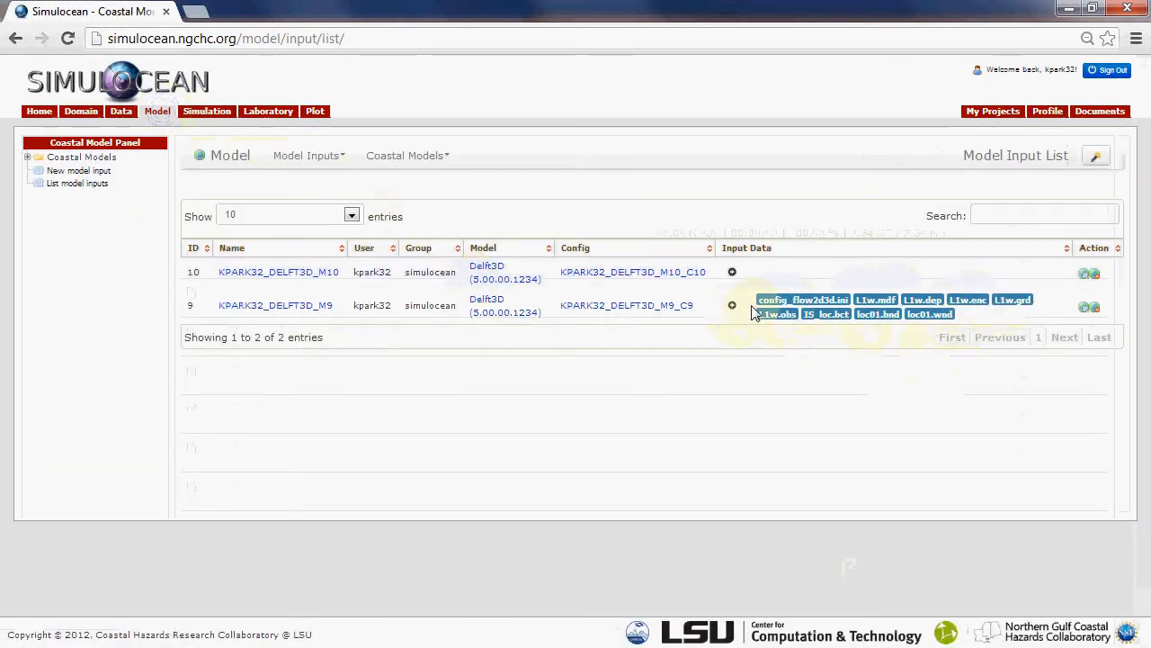
pyautogui.click(733, 274)
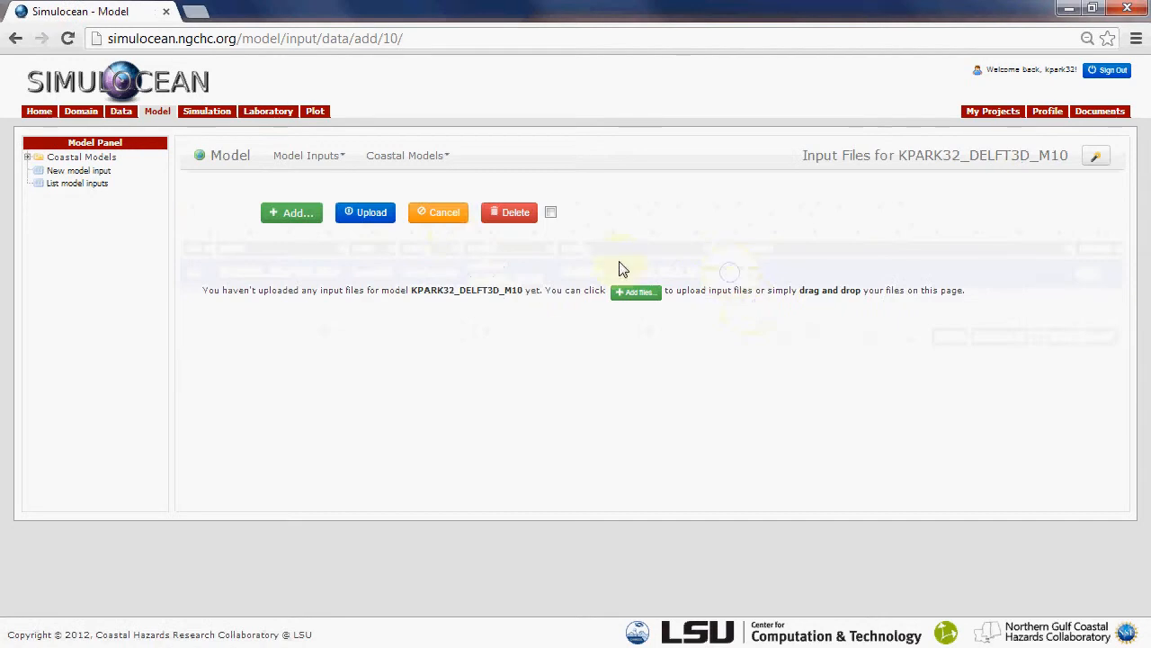
pyautogui.click(297, 211)
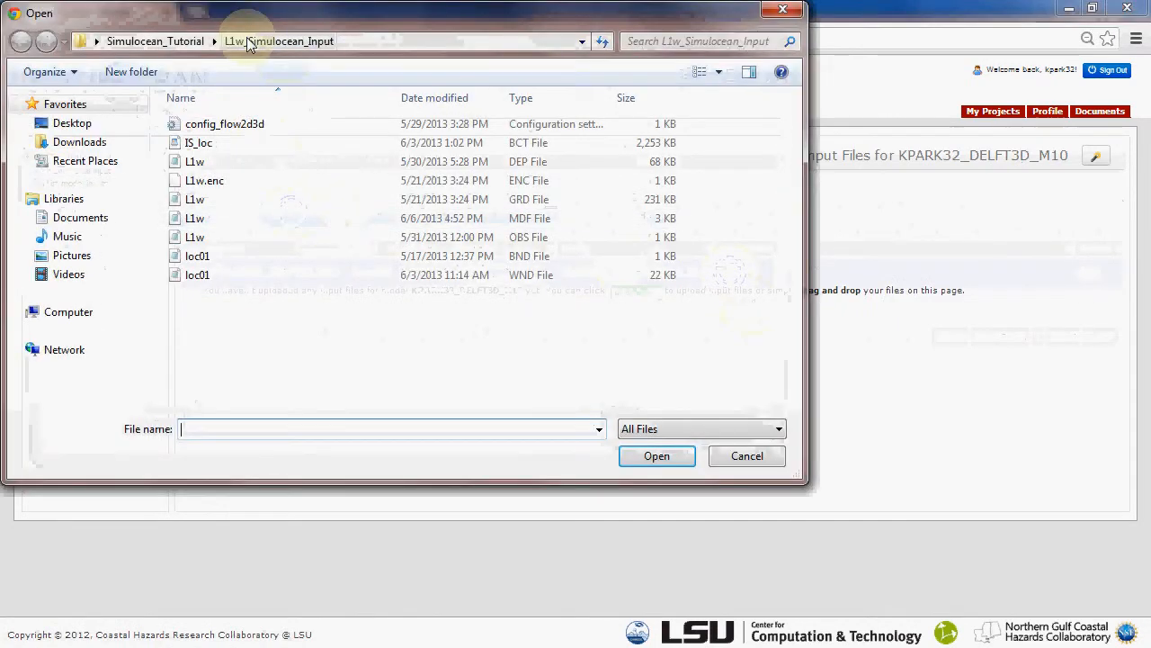
pyautogui.click(175, 43)
pyautogui.doubleClick(245, 144)
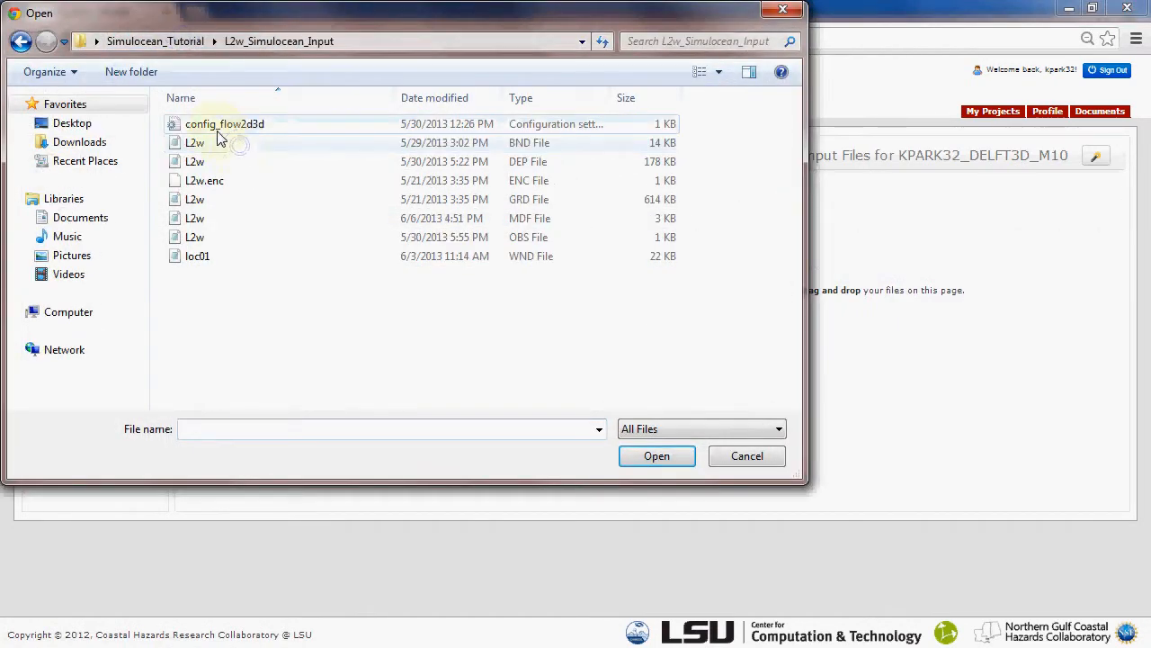
pyautogui.click(221, 124)
pyautogui.keyDown('shift'); pyautogui.click(209, 255); pyautogui.keyUp('shift')
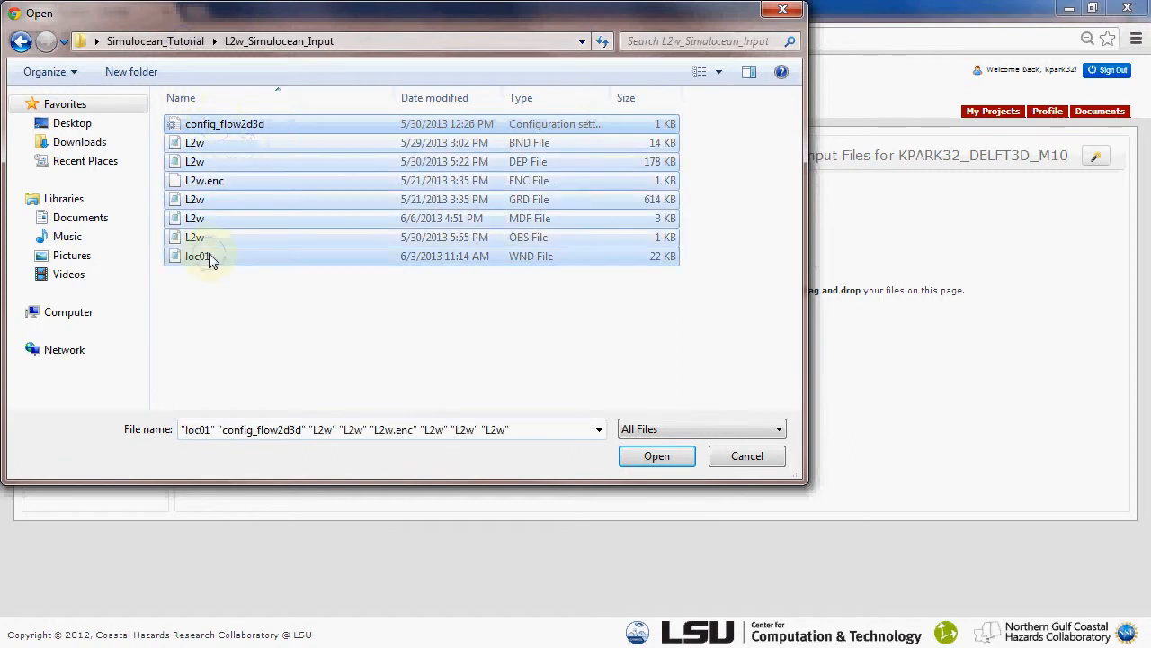
pyautogui.click(659, 460)
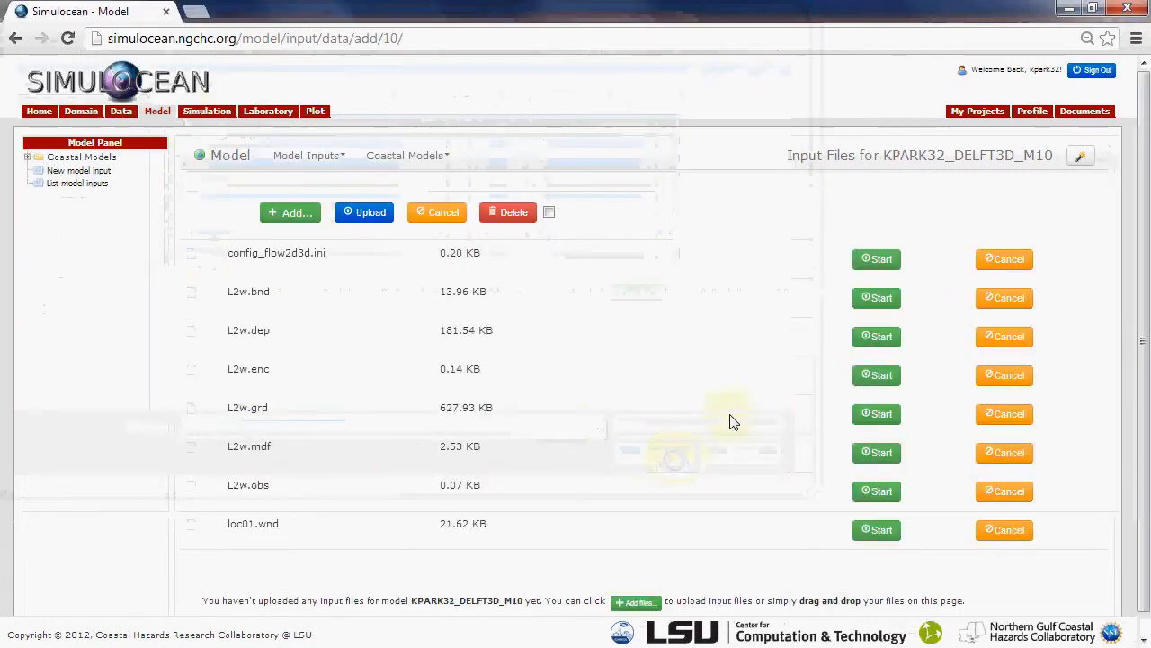
pyautogui.click(355, 216)
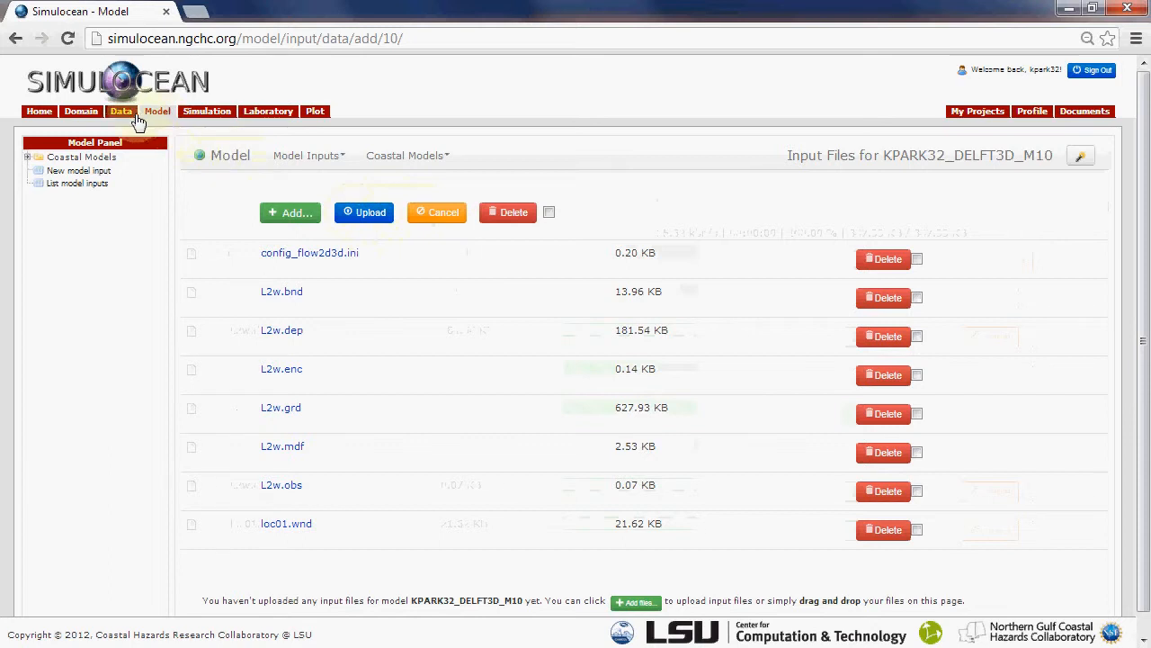
# Check the input files and details of the M9 and M10 model inputs from the project list
pyautogui.click(978, 111)
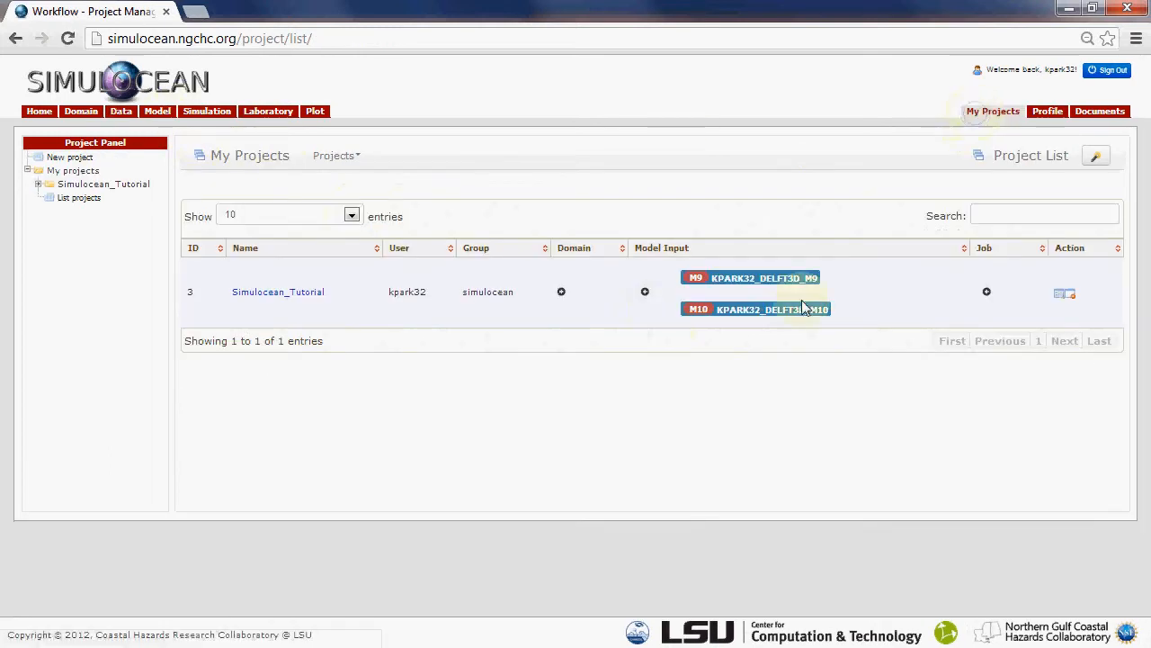
pyautogui.click(724, 278)
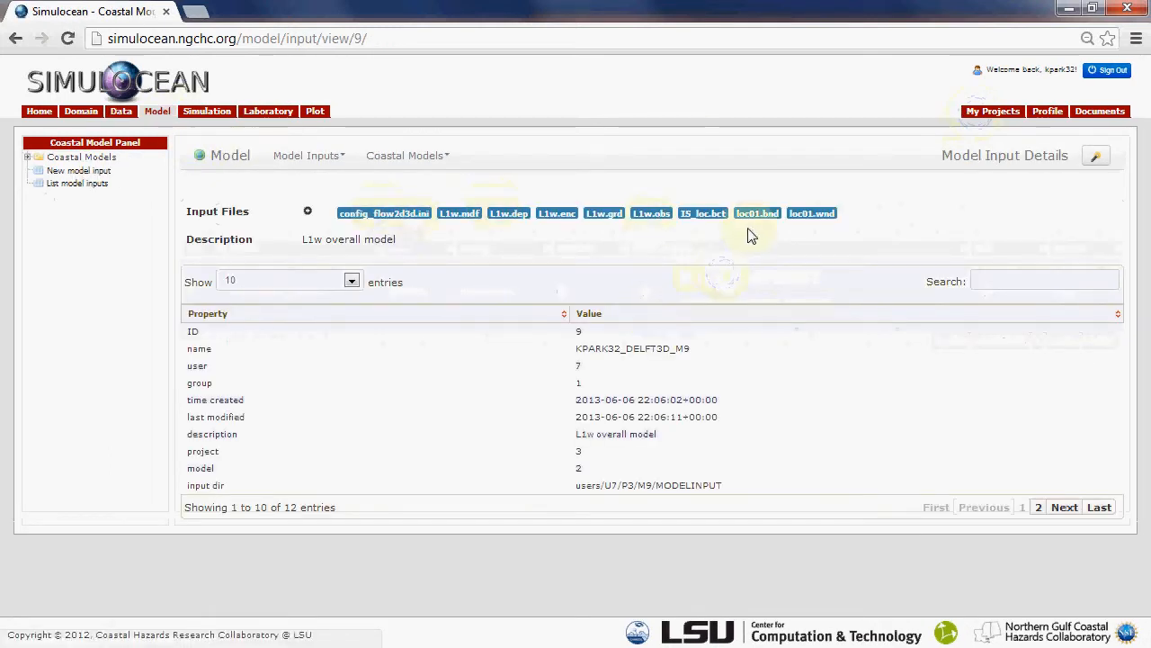
pyautogui.click(993, 115)
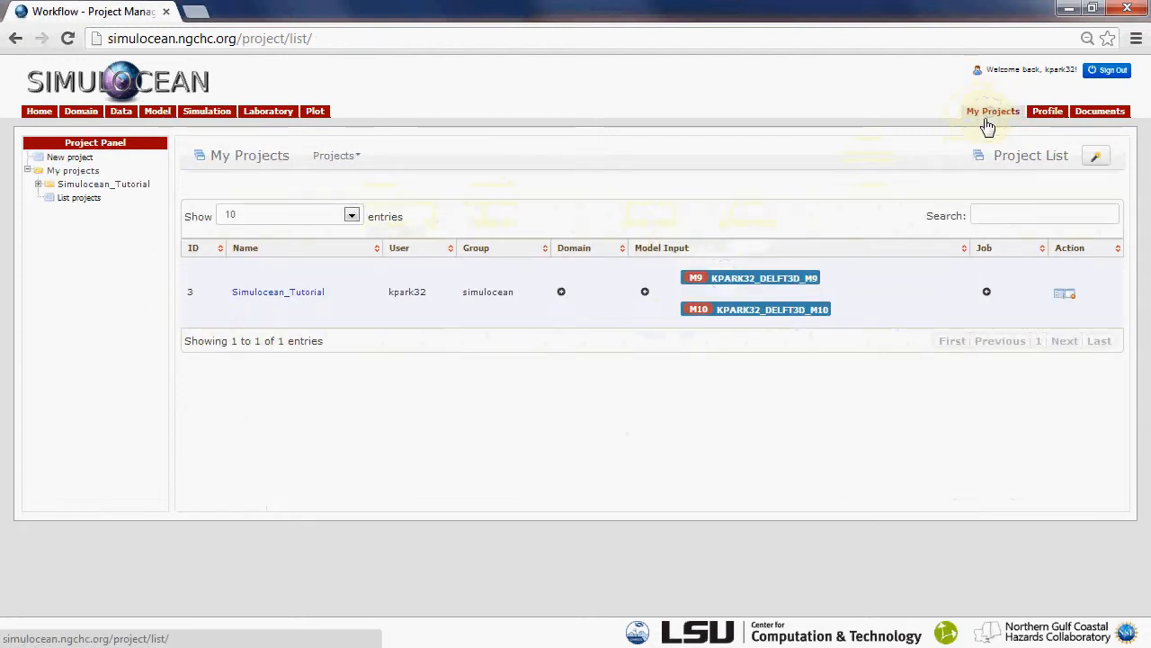
pyautogui.click(739, 313)
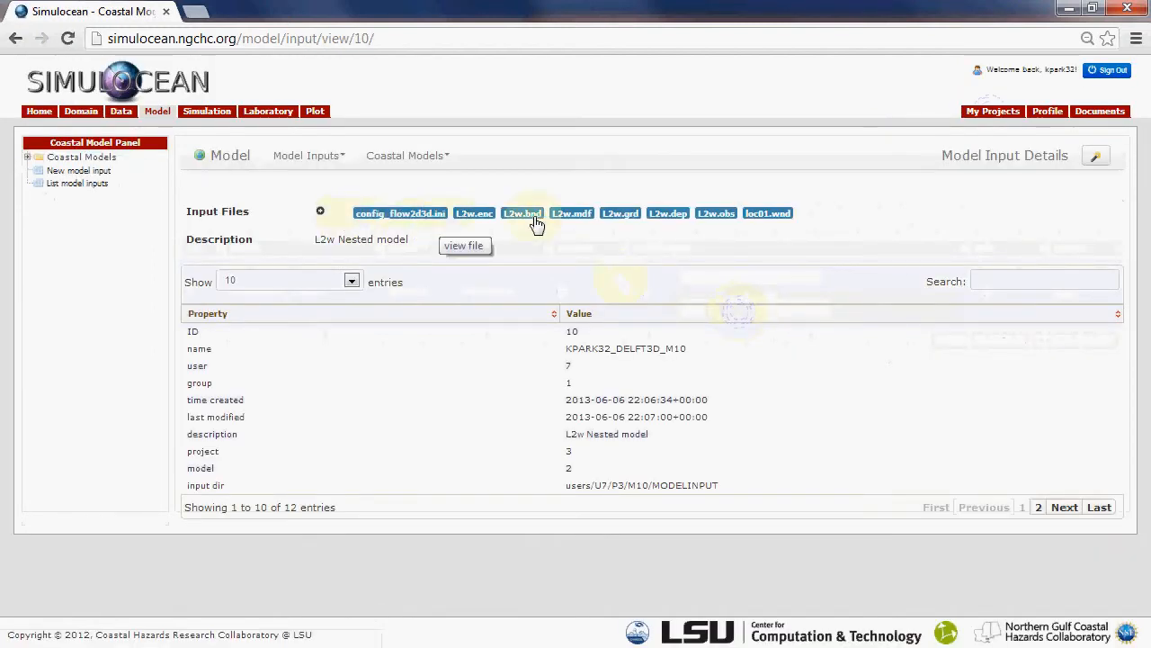
# Start a new job for the Simulocean_Tutorial project with the M10 model input and Queen Bee as the machine
pyautogui.click(987, 115)
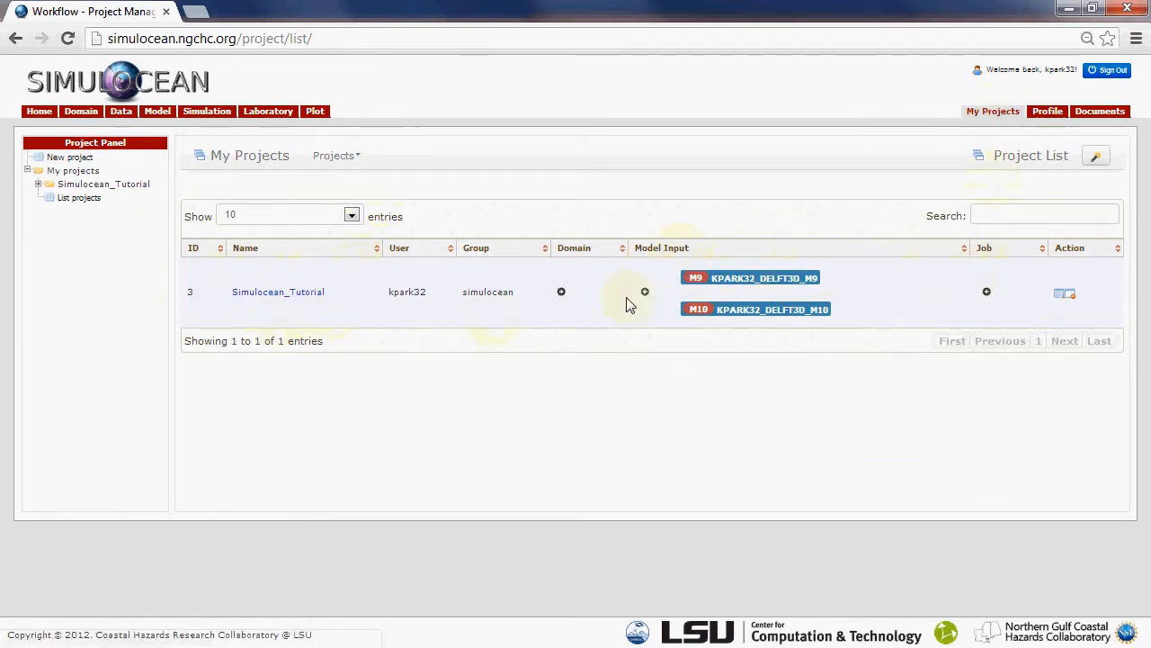
pyautogui.moveTo(706, 321)
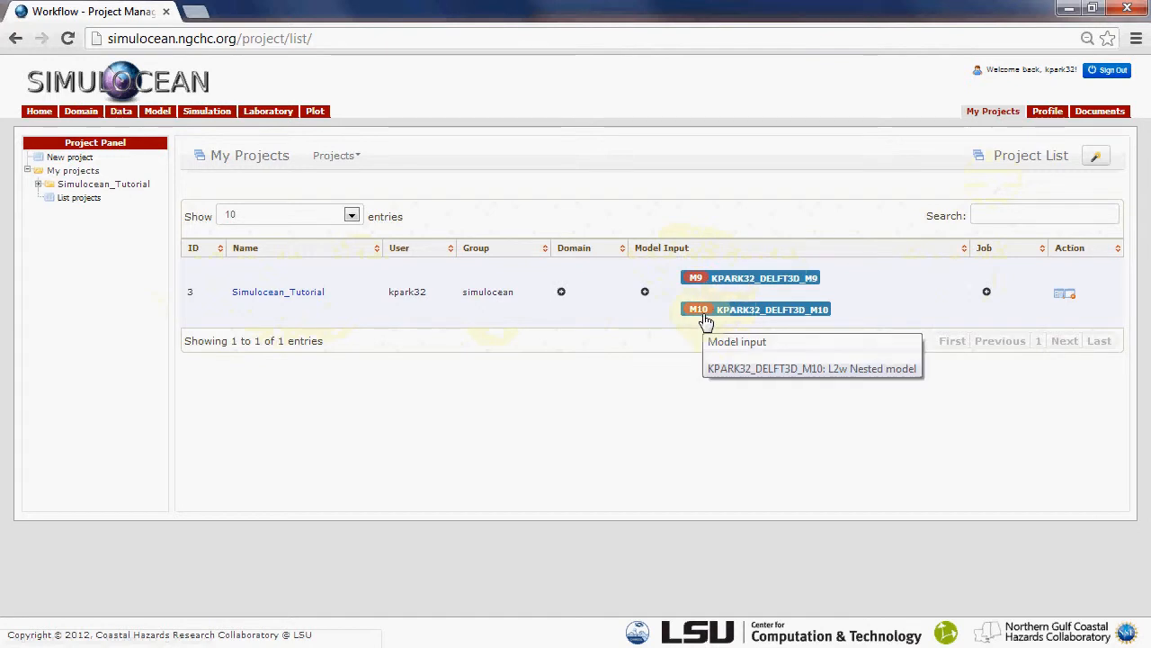
pyautogui.click(986, 295)
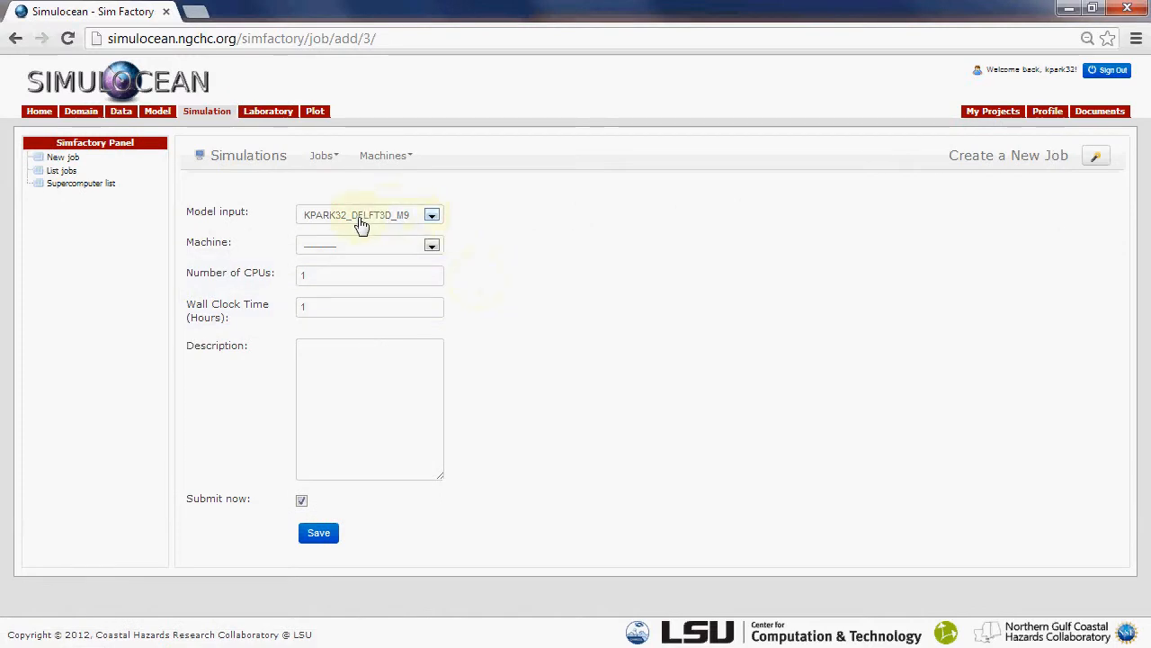
pyautogui.click(431, 217)
pyautogui.click(406, 258)
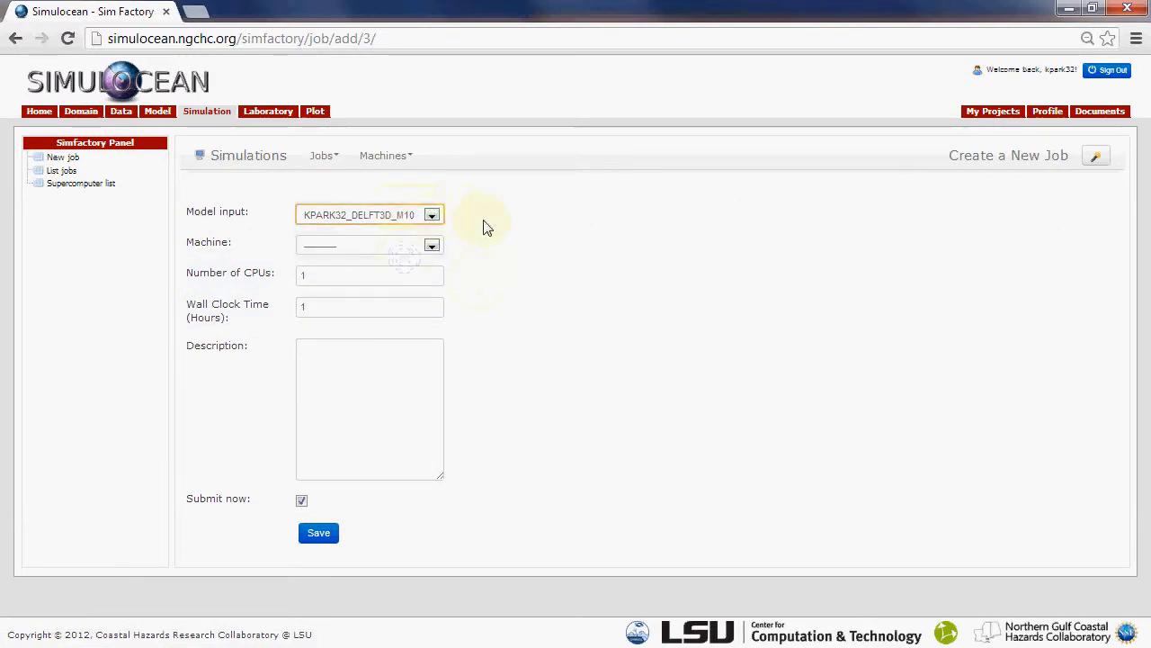
pyautogui.click(432, 247)
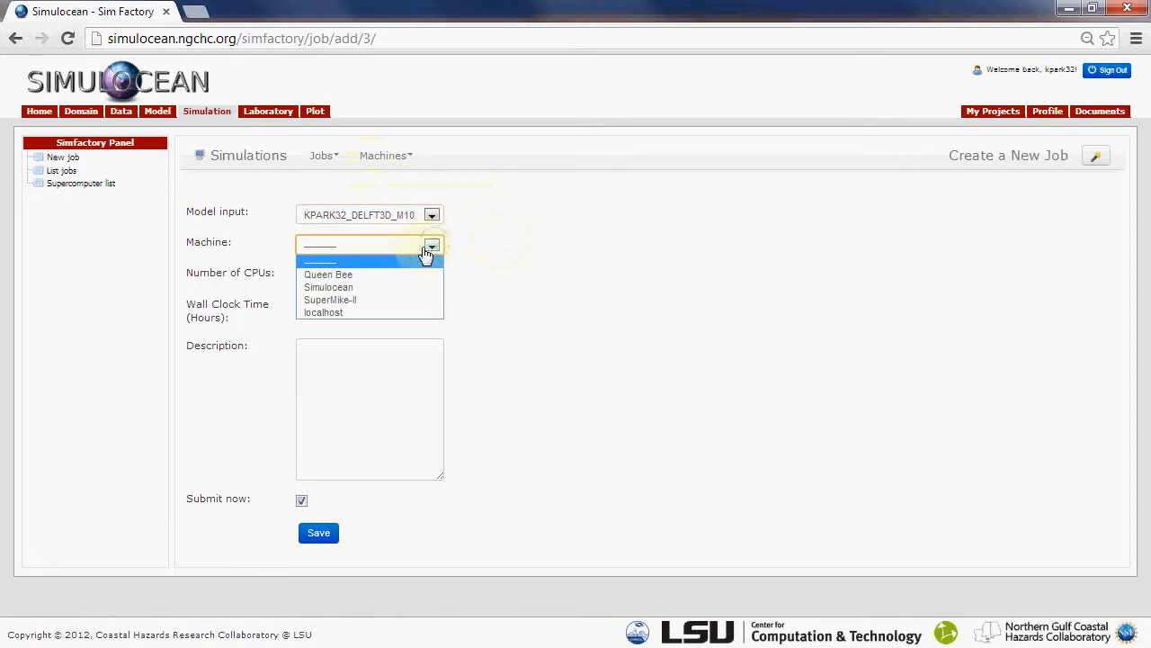
pyautogui.click(376, 273)
# Set the job to 4 CPUs and a wall clock time of 2 hours, and describe it as "Breton Sound, Isaac"
pyautogui.doubleClick(327, 277)
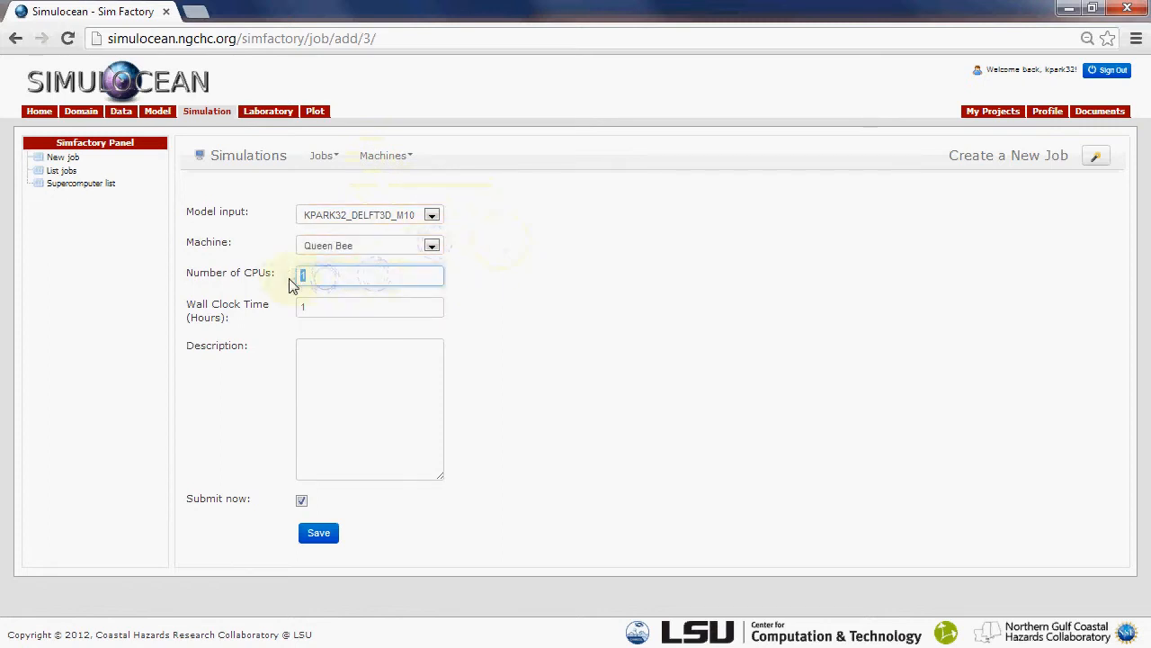
pyautogui.write('4')
pyautogui.doubleClick(315, 306)
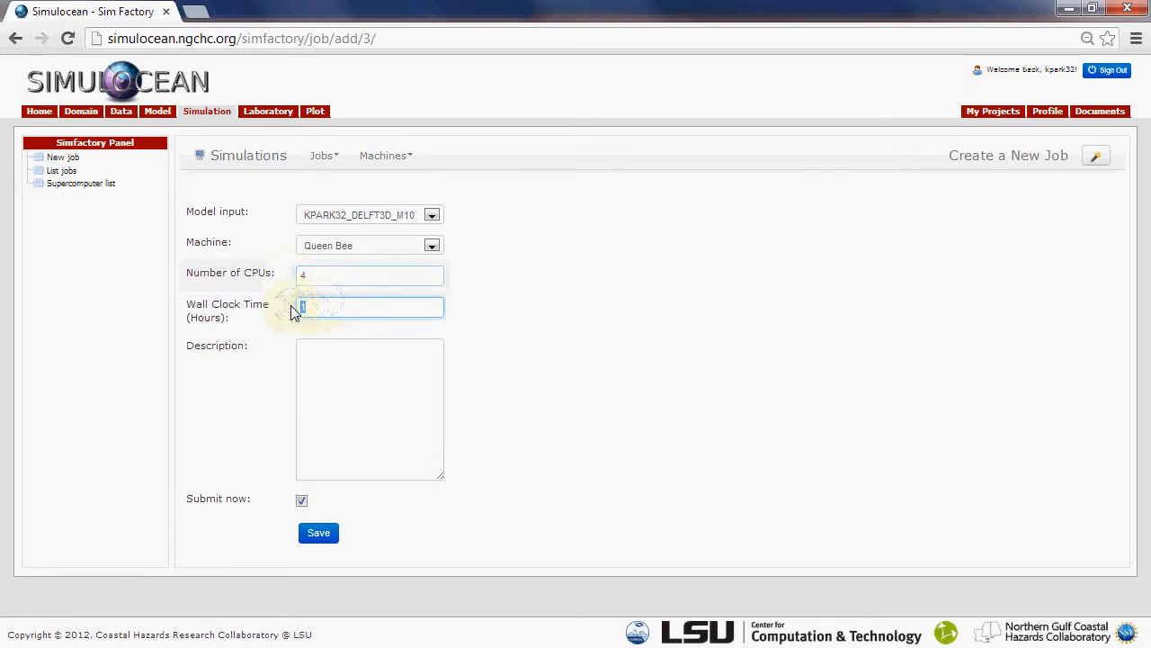
pyautogui.write('2')
pyautogui.click(308, 325)
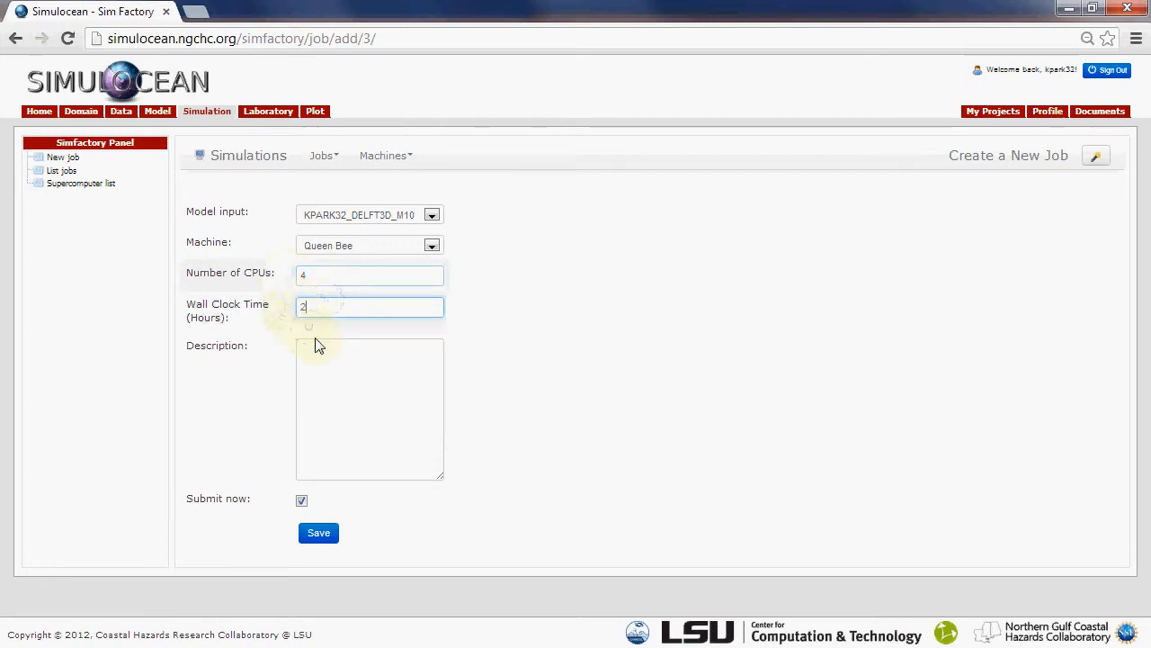
pyautogui.click(320, 345)
pyautogui.write('Breton Sound, Isaac')
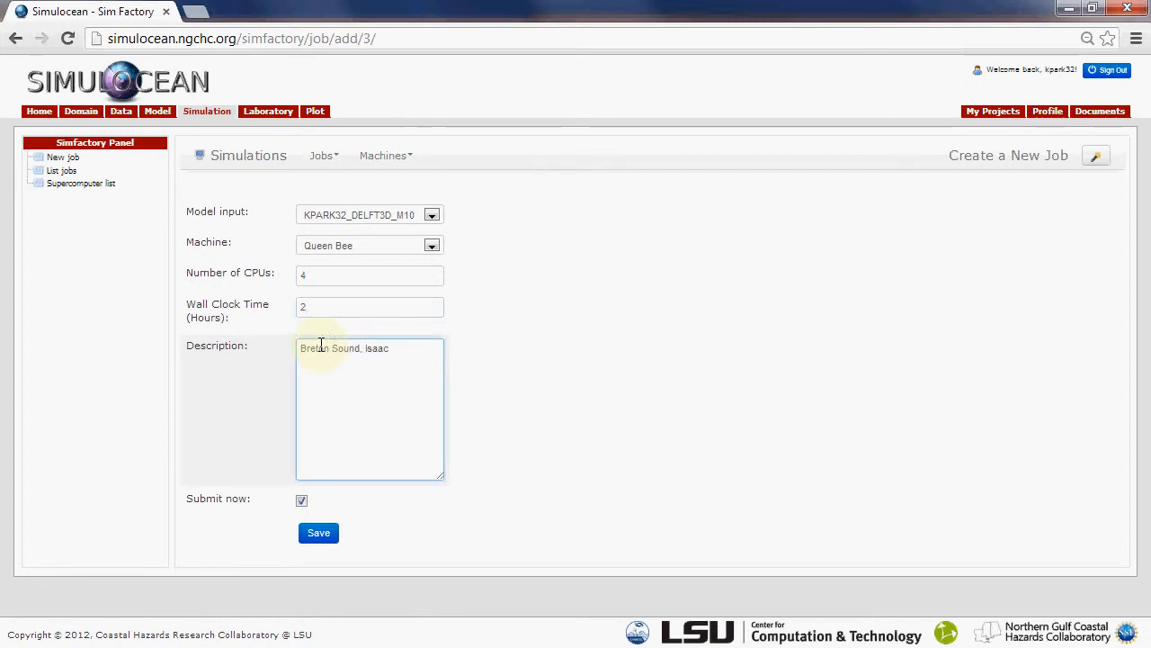
pyautogui.click(576, 354)
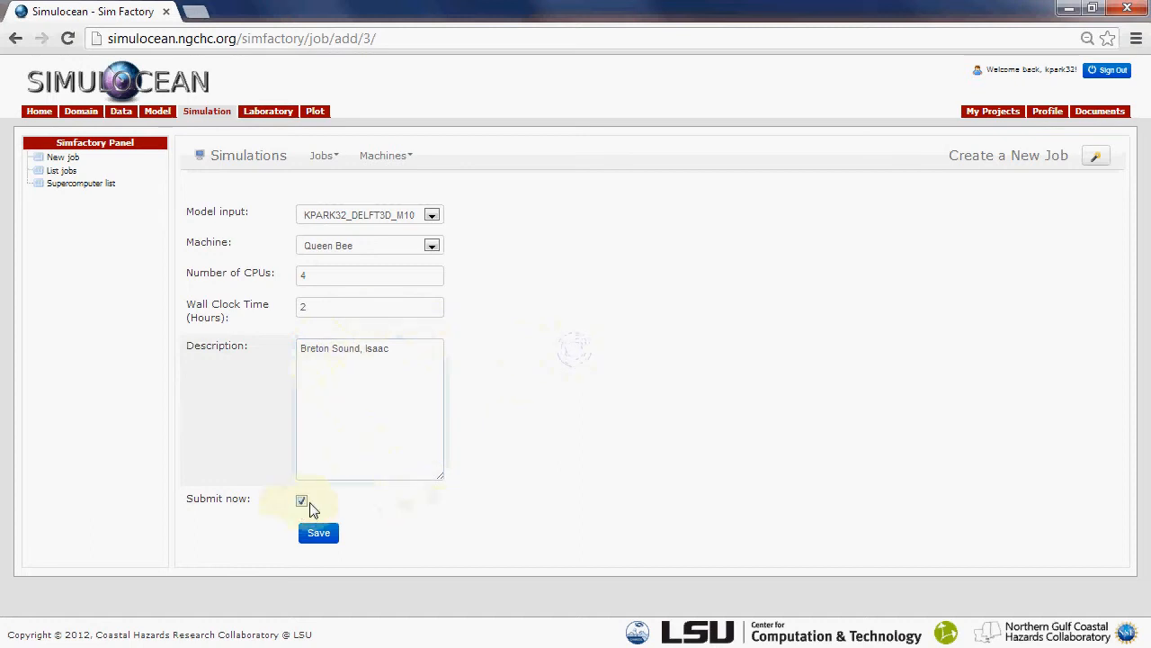
# Save the job for immediate submission and check its status in the simulation job list
pyautogui.click(320, 534)
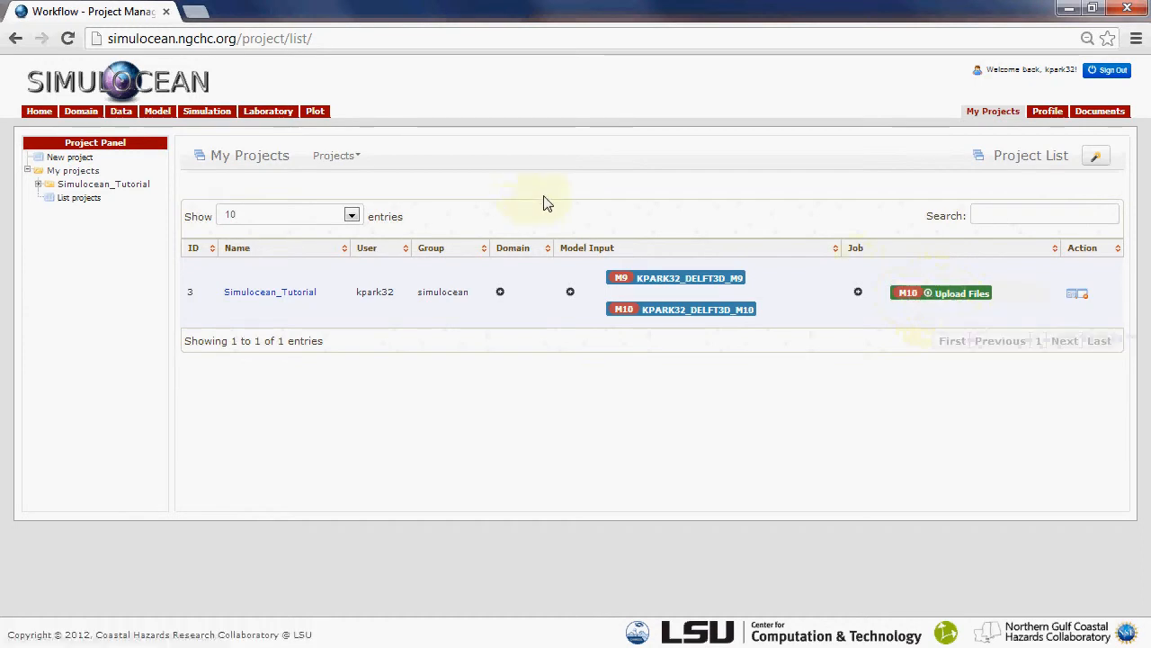
pyautogui.click(207, 114)
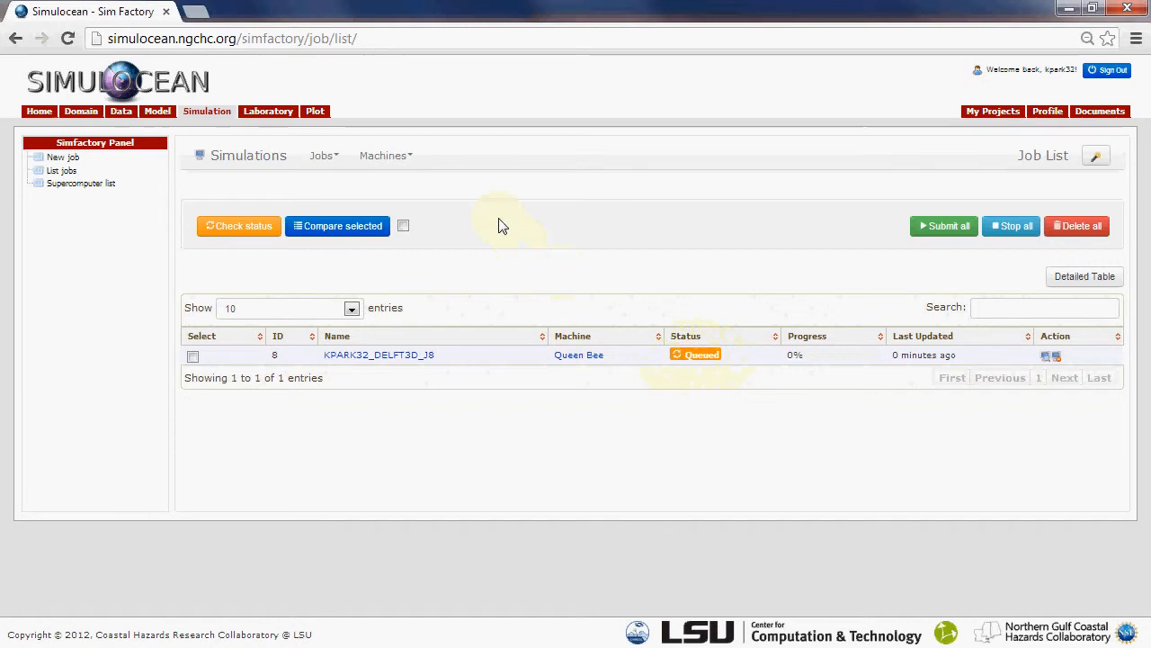
pyautogui.click(208, 121)
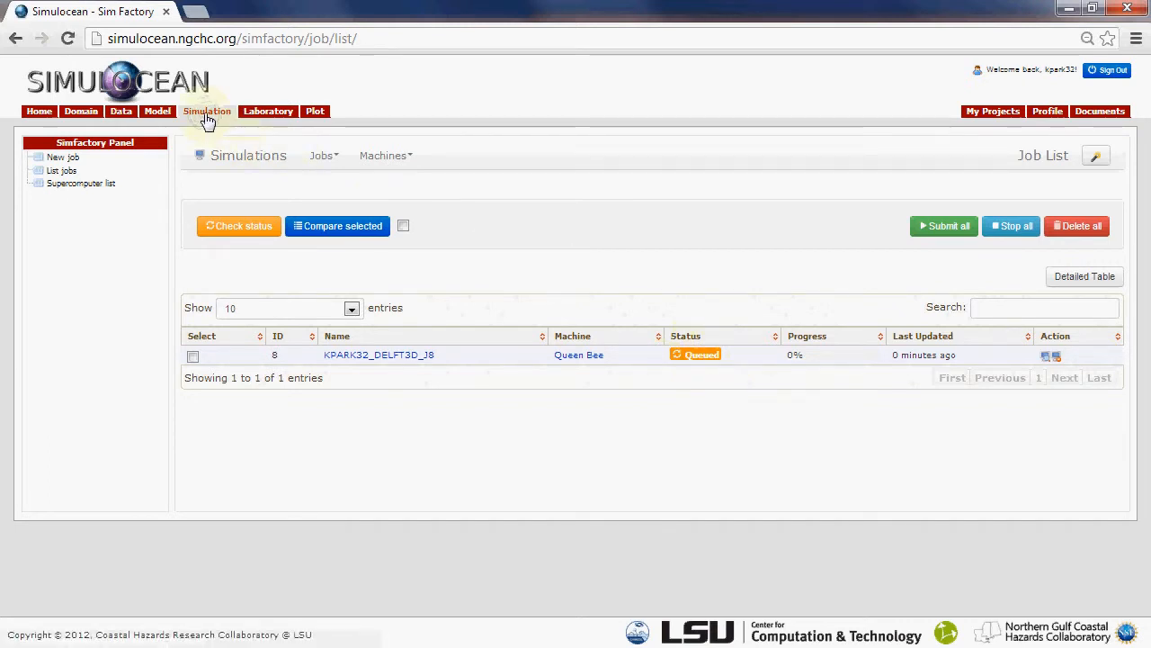
# Check the Queen Bee job's standard output through to its latest time steps, returning to the job list
pyautogui.click(381, 358)
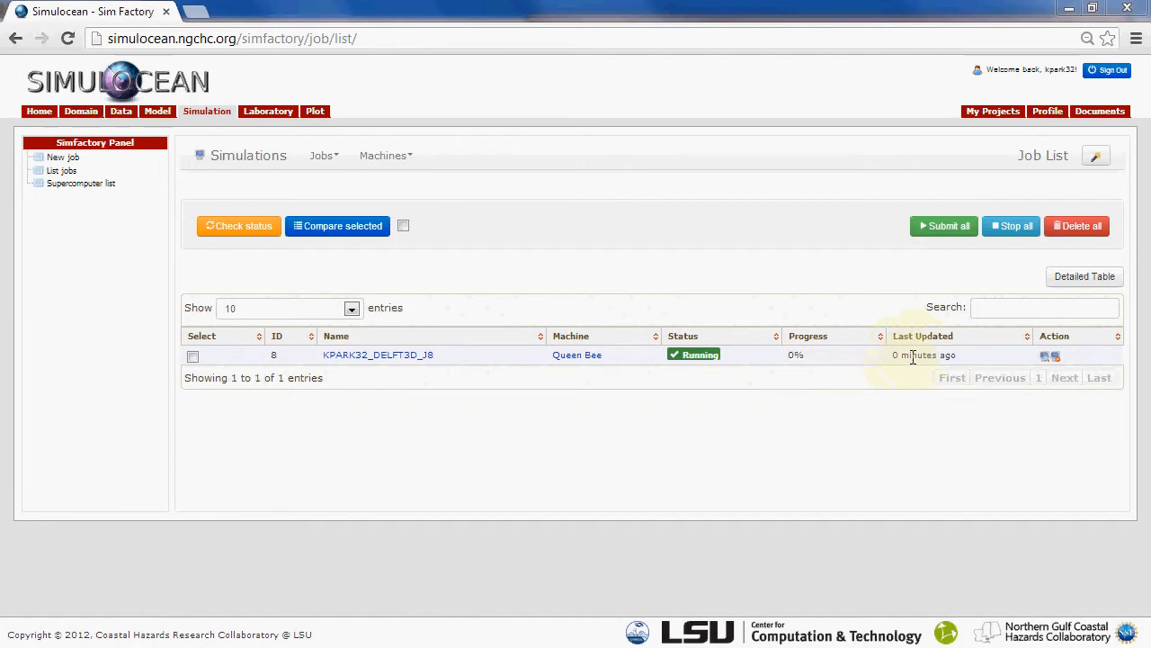
pyautogui.click(353, 356)
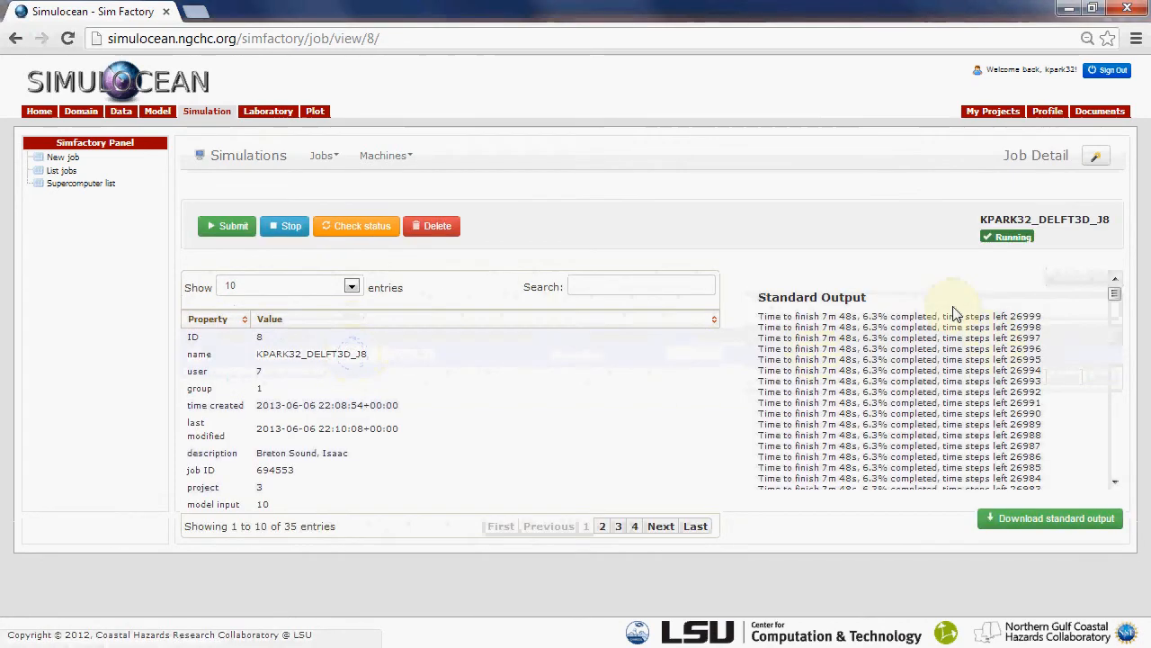
pyautogui.moveTo(1114, 294); pyautogui.dragTo(1106, 476)
pyautogui.hotkey('alt', 'Left')
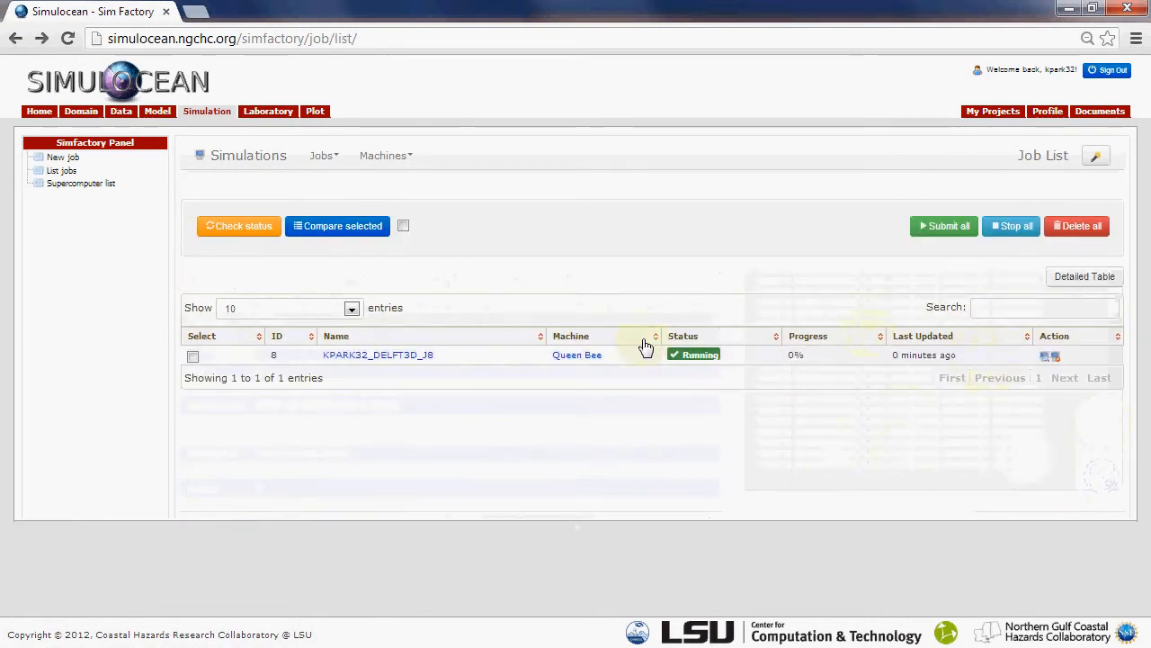
pyautogui.click(402, 355)
pyautogui.moveTo(1116, 297); pyautogui.dragTo(1115, 470)
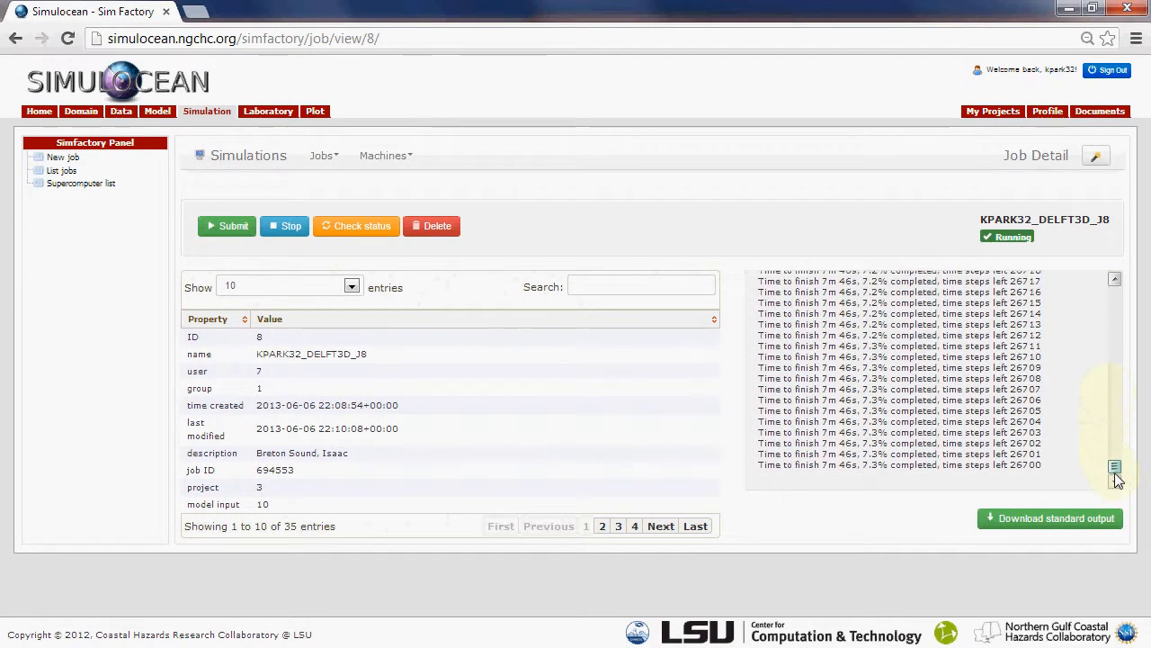
pyautogui.hotkey('alt', 'Left')
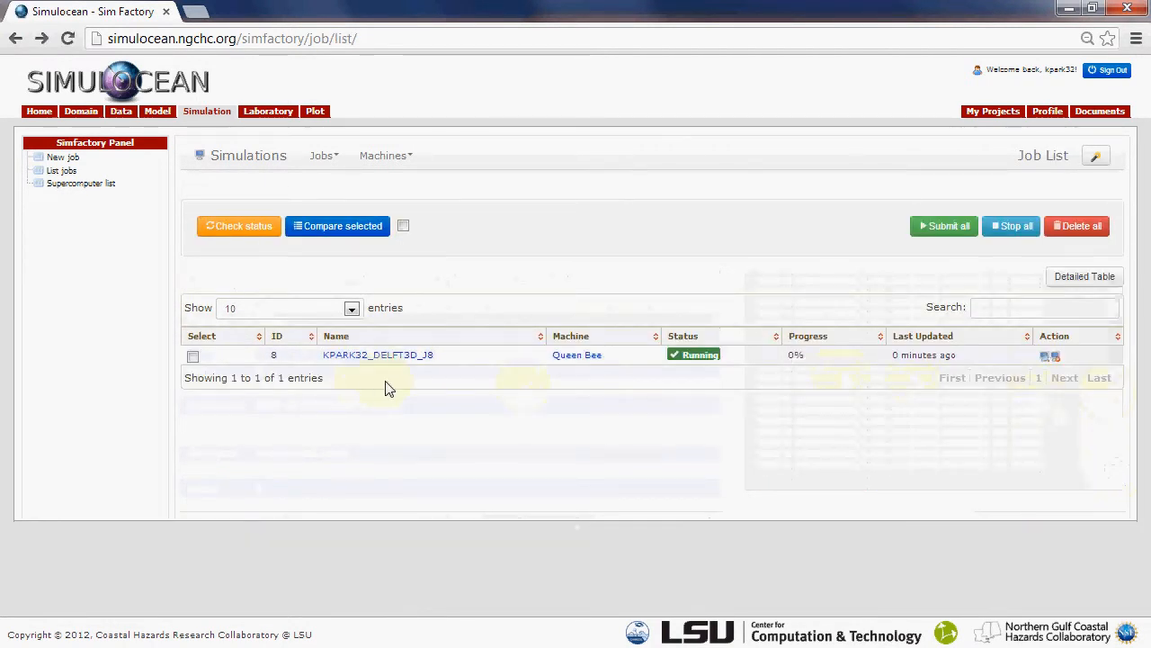
# Download the Queen Bee job's standard output and open the file in a maximized WordPad window
pyautogui.click(397, 355)
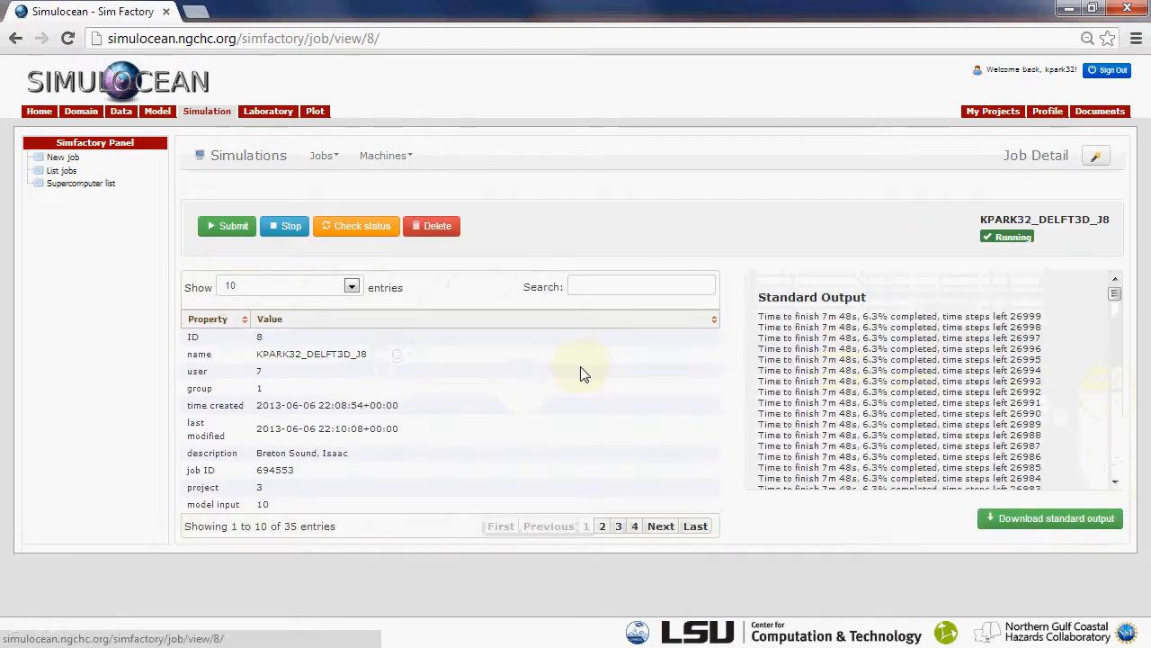
pyautogui.click(1022, 520)
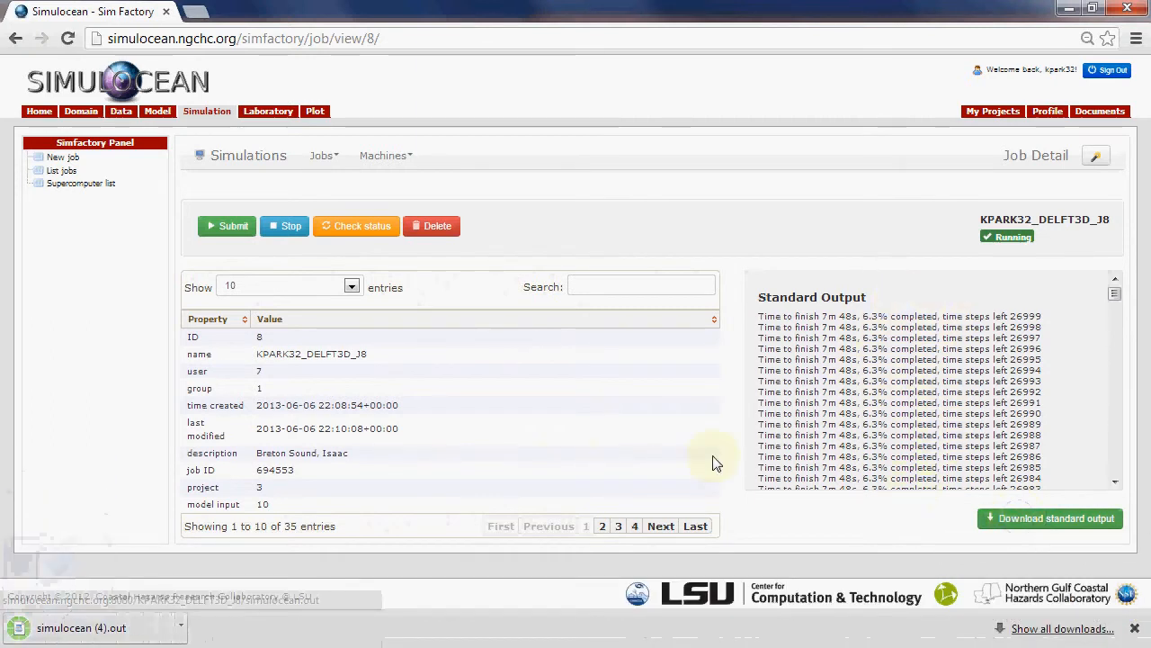
pyautogui.click(78, 634)
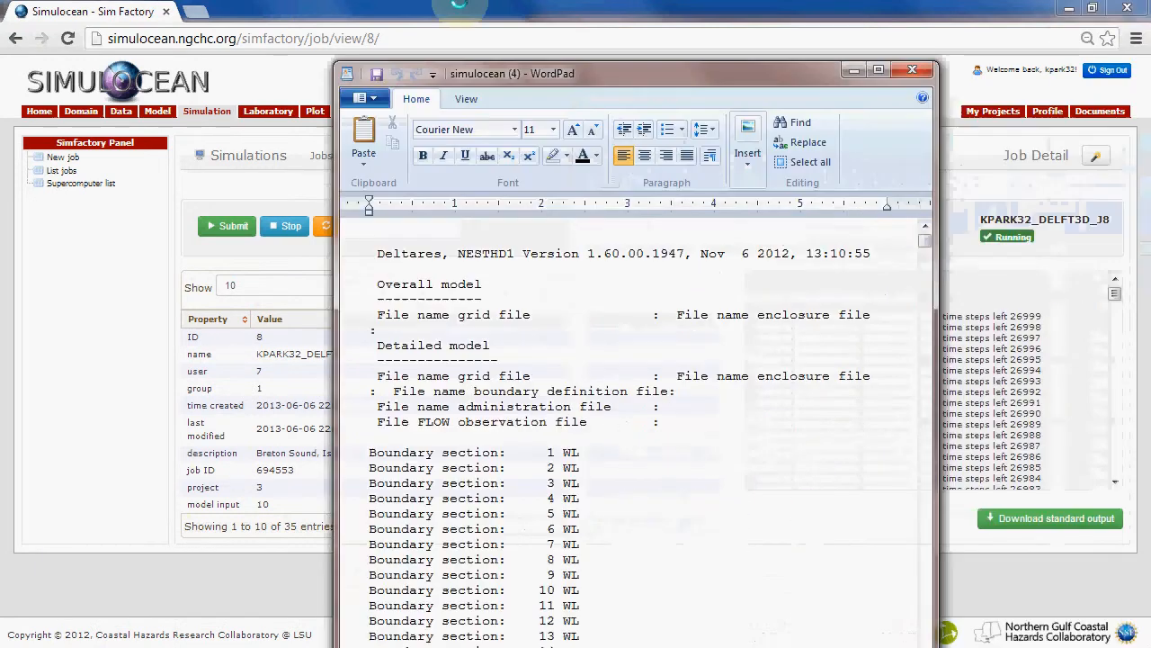
pyautogui.moveTo(460, 73); pyautogui.dragTo(429, 3)
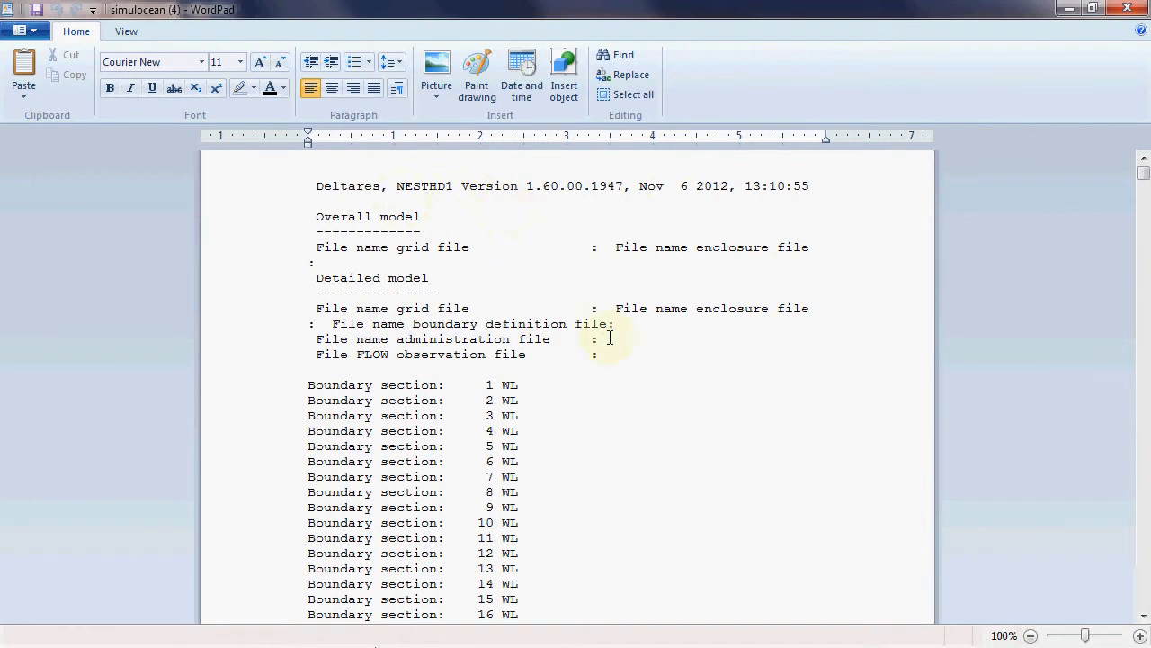
# Examine the output log from the boundary sections and L1w run ID to the last time step, and minimize WordPad
pyautogui.scroll(-20, 610, 338)
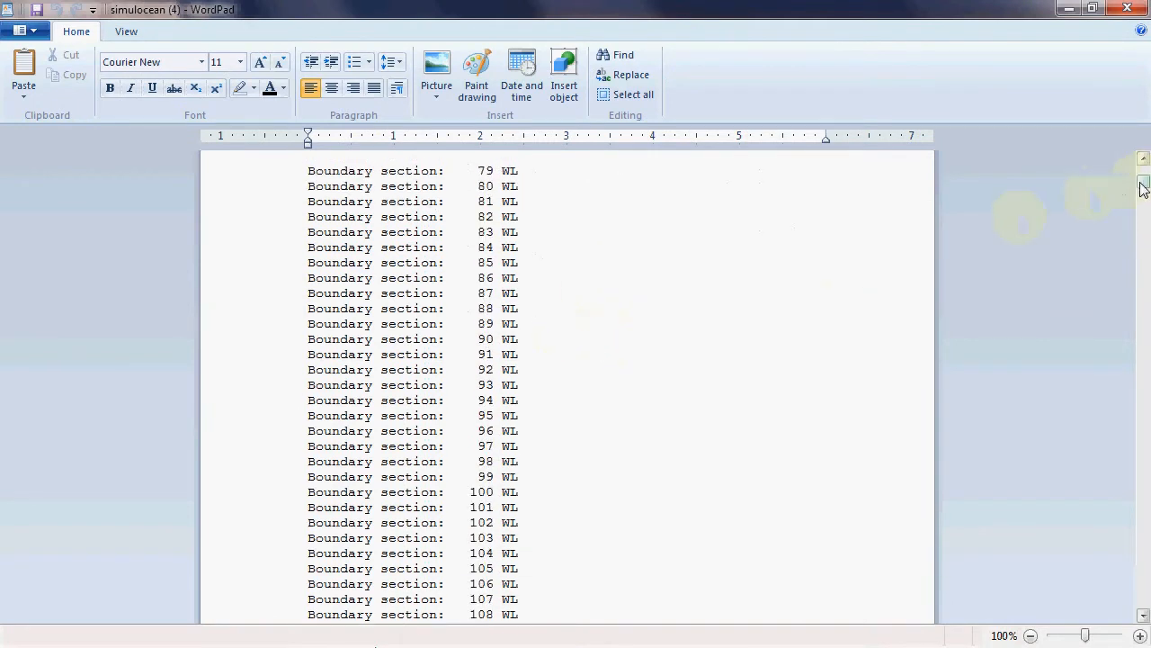
pyautogui.moveTo(1144, 187); pyautogui.dragTo(1145, 214)
pyautogui.scroll(-7, 601, 277)
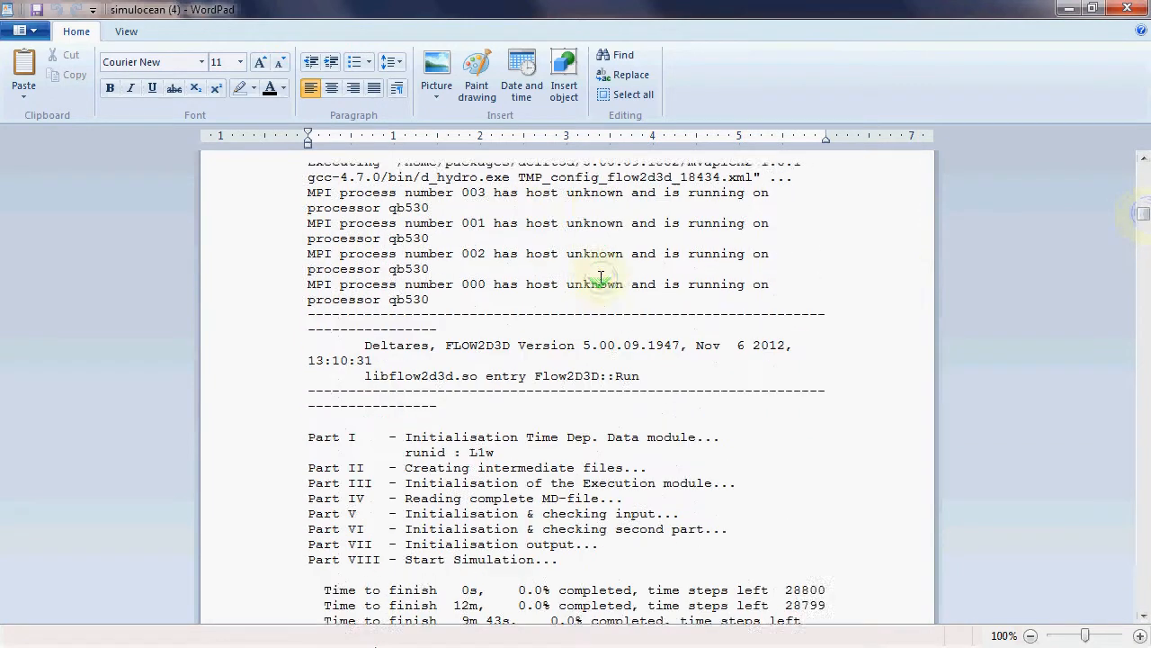
pyautogui.scroll(-2, 601, 277)
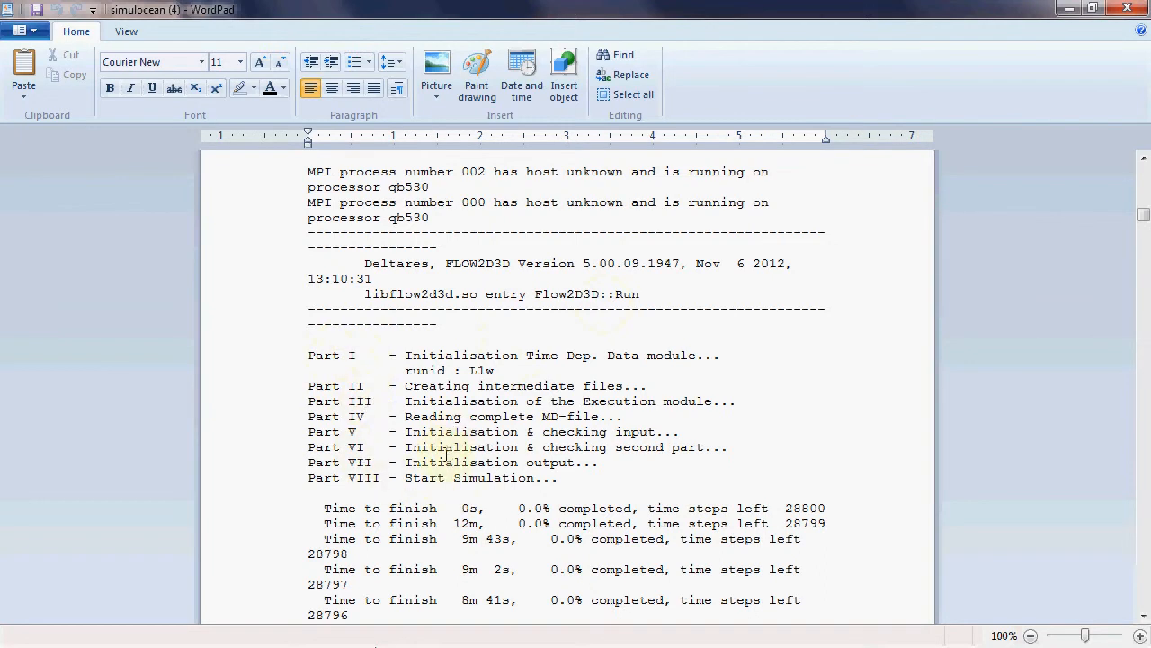
pyautogui.scroll(-3, 447, 454)
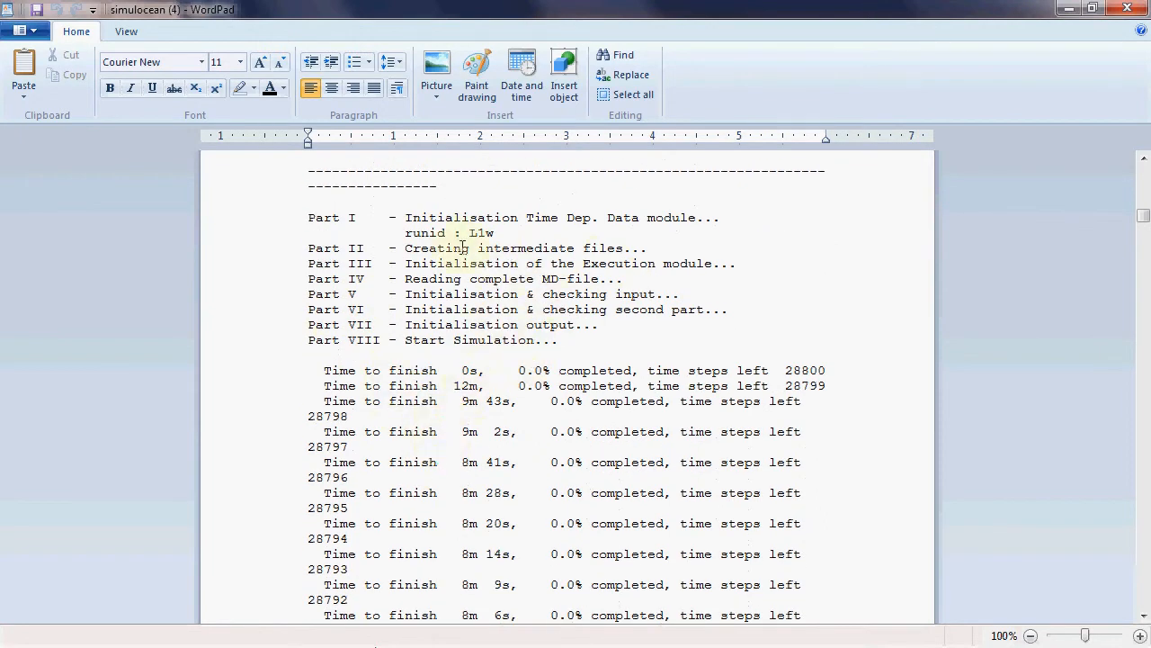
pyautogui.doubleClick(497, 233)
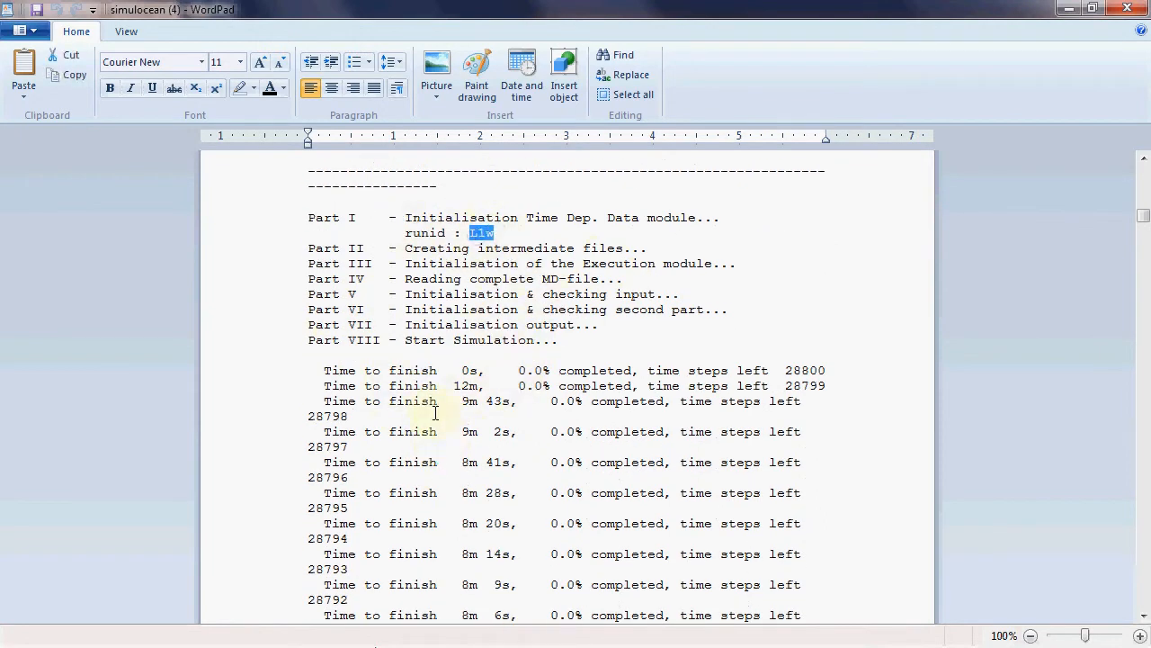
pyautogui.scroll(-9, 494, 447)
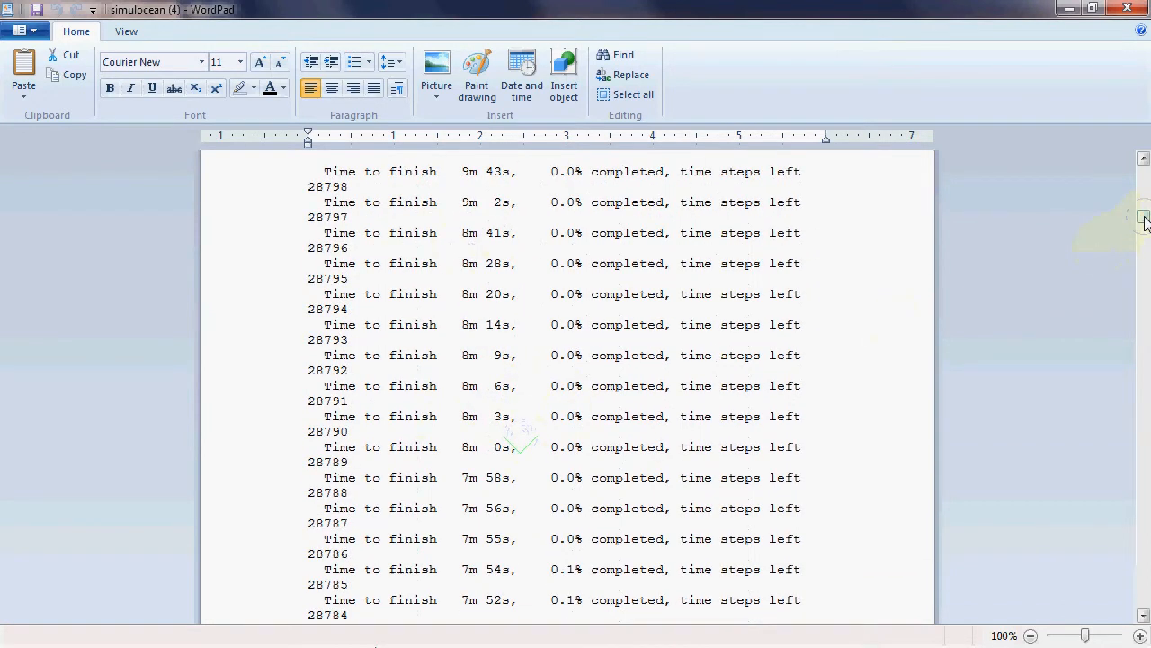
pyautogui.moveTo(1144, 219); pyautogui.dragTo(1145, 608)
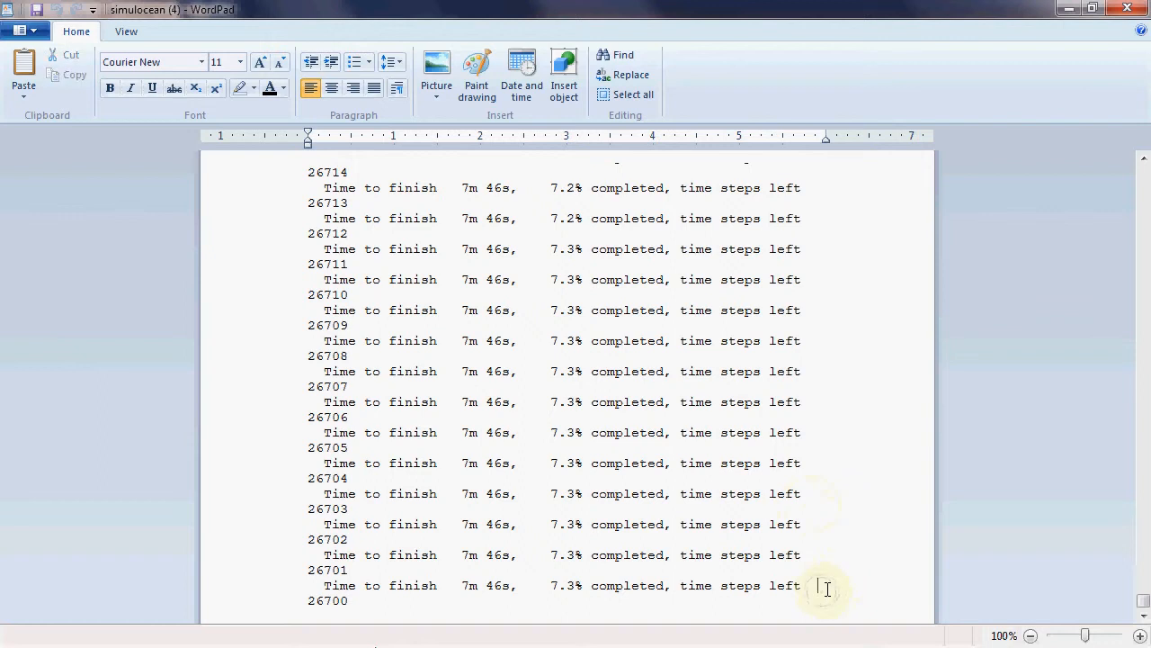
pyautogui.click(1063, 11)
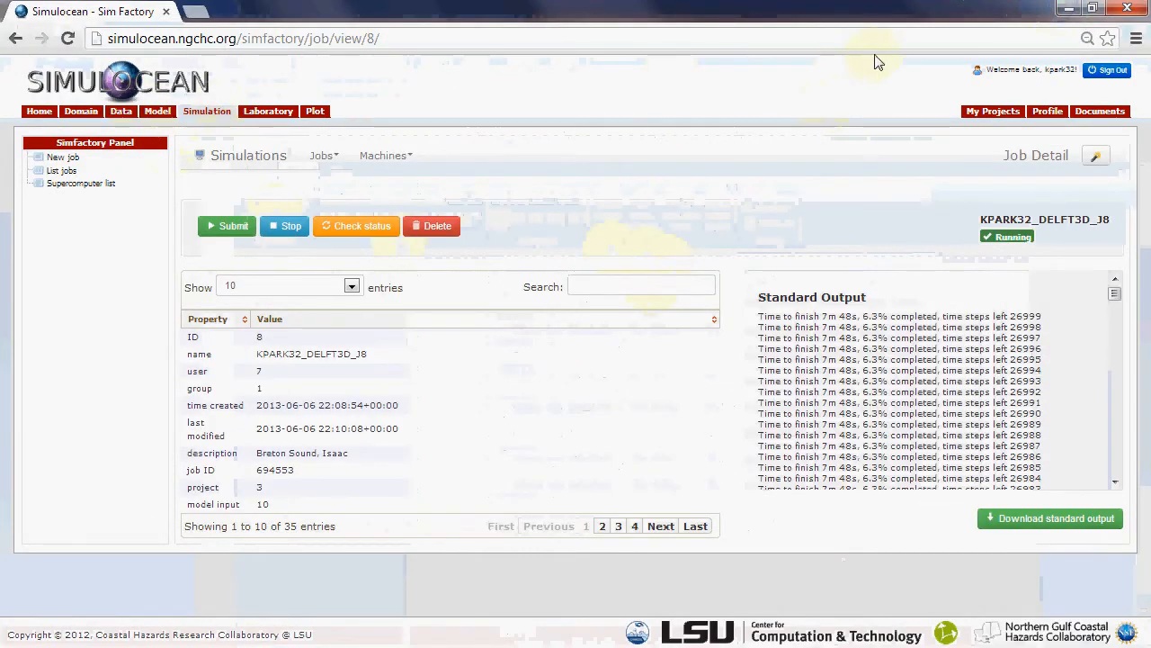
# Open the details of the M10 job from the Simulocean_Tutorial entry in the project list
pyautogui.click(989, 113)
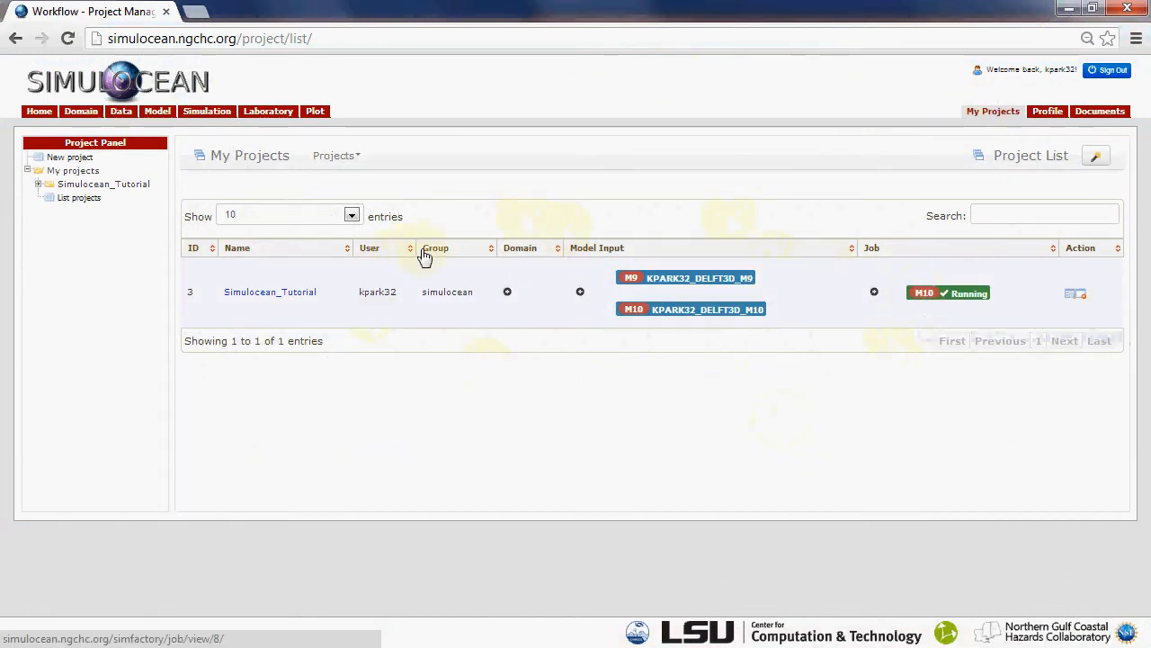
pyautogui.click(964, 297)
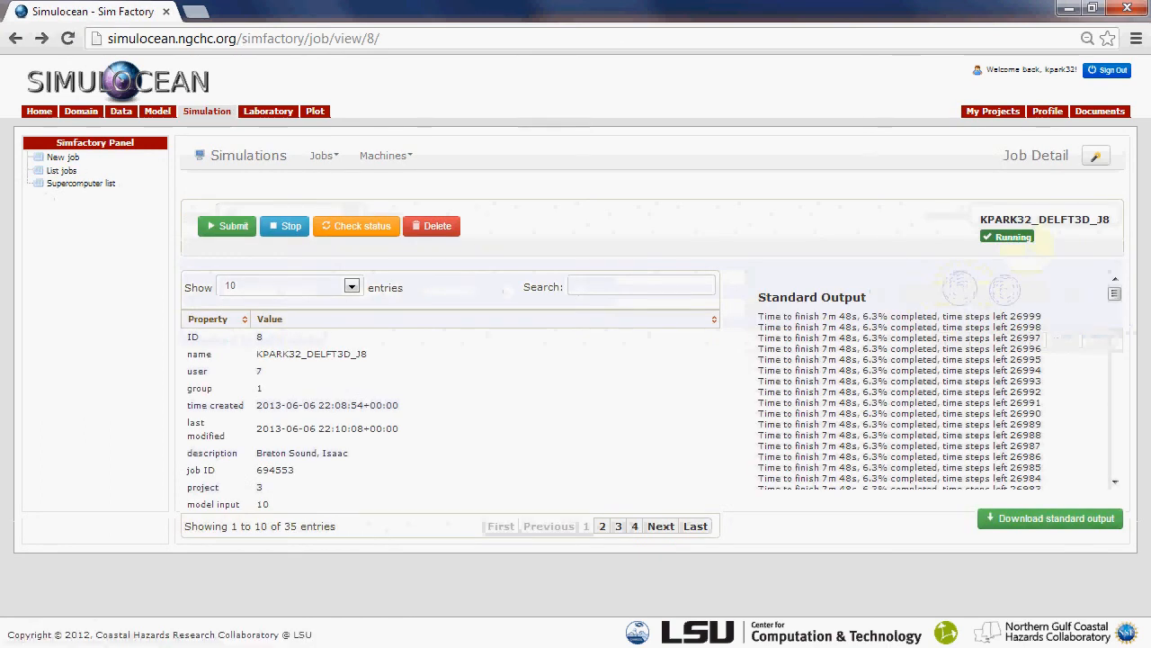